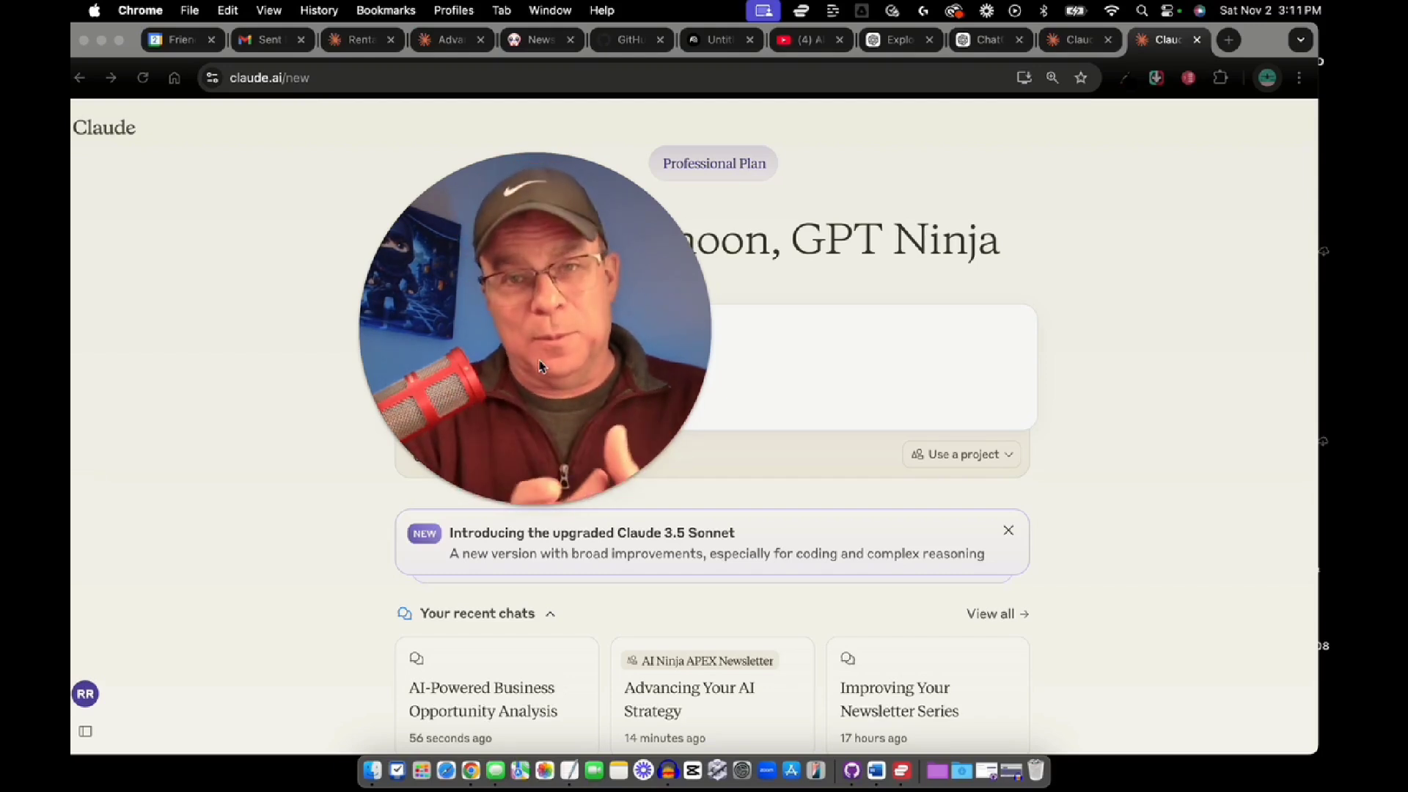
Paste into Claude the request for custom instructions for an expert analyst GPT on AI implementation opportunities
left_click_drag(530, 267, 281, 231)
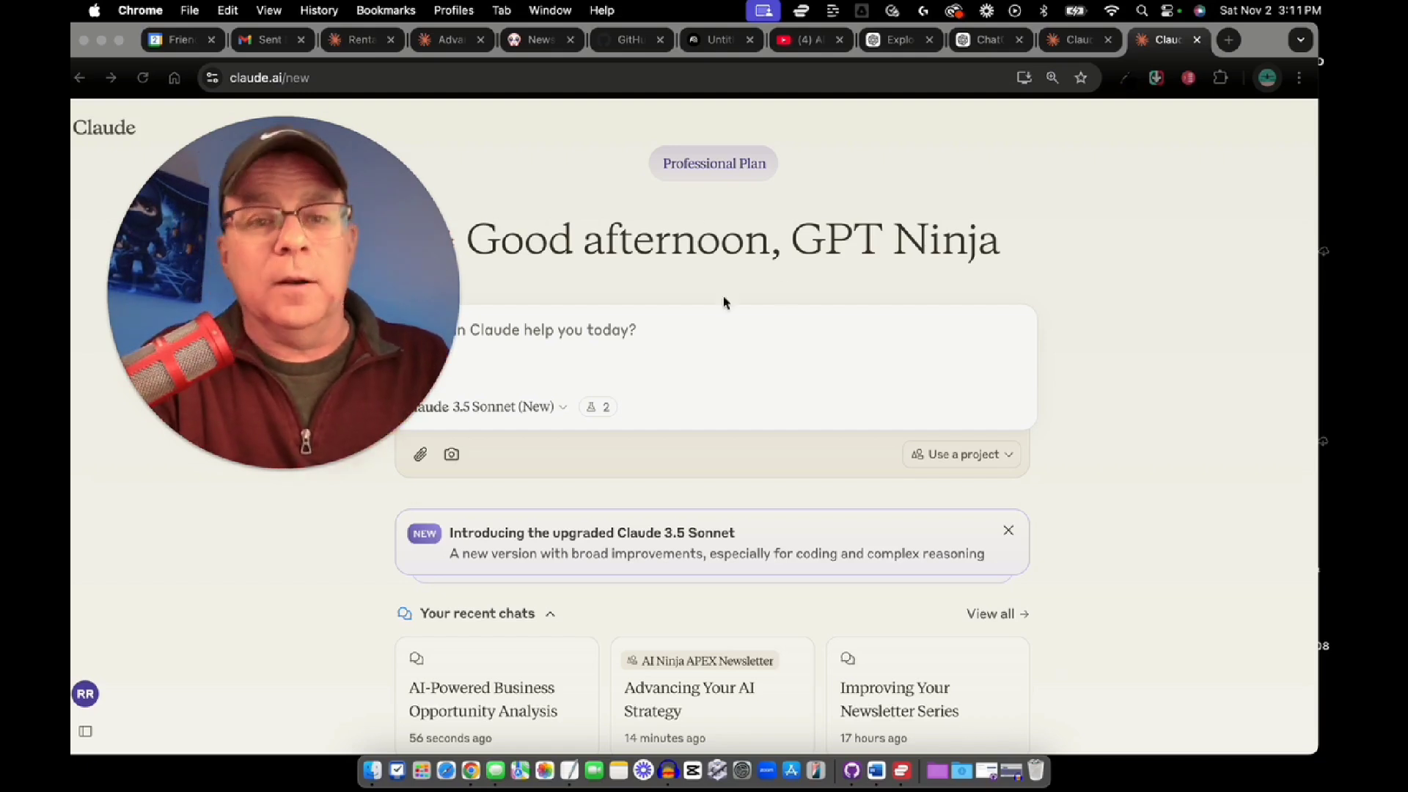
left_click(591, 341)
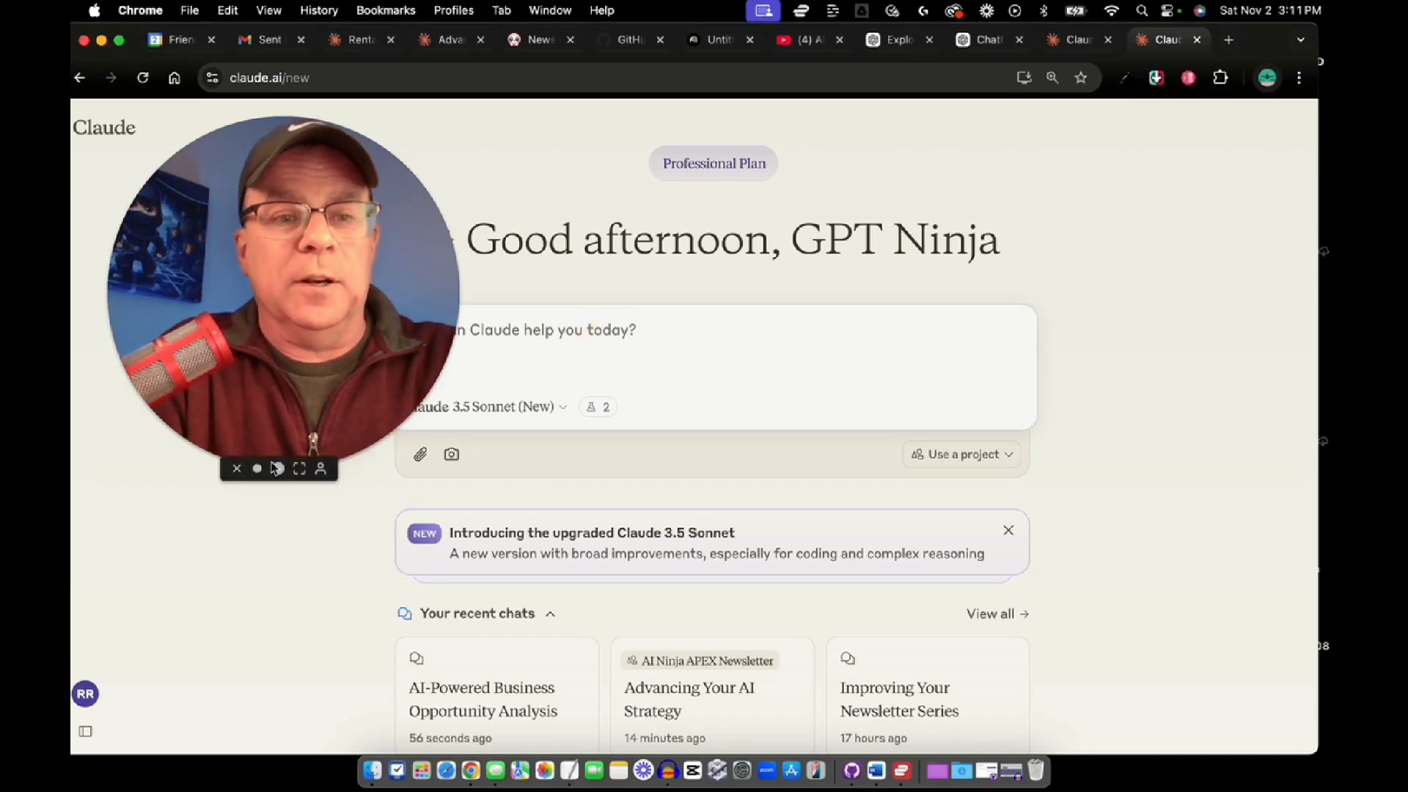
left_click(269, 474)
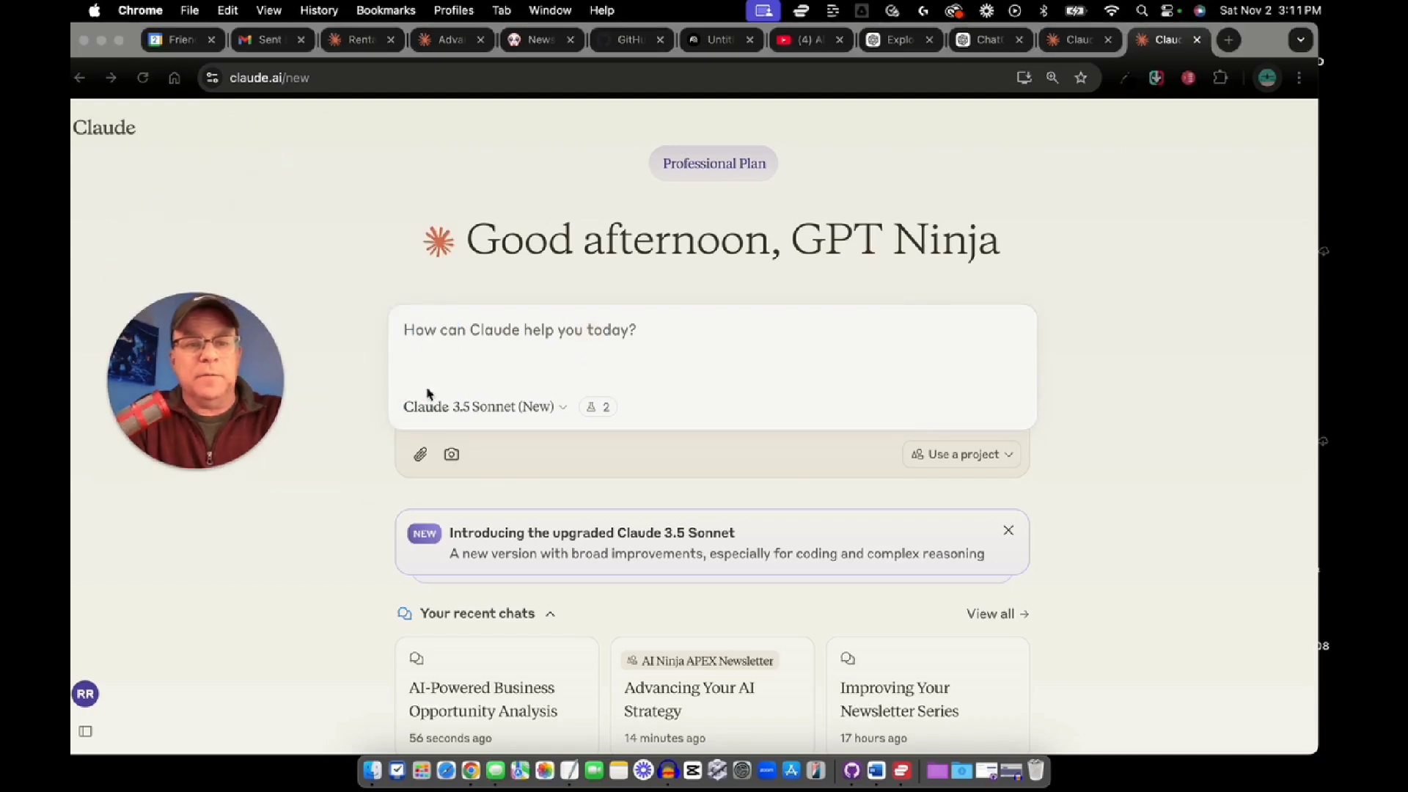
left_click(443, 333)
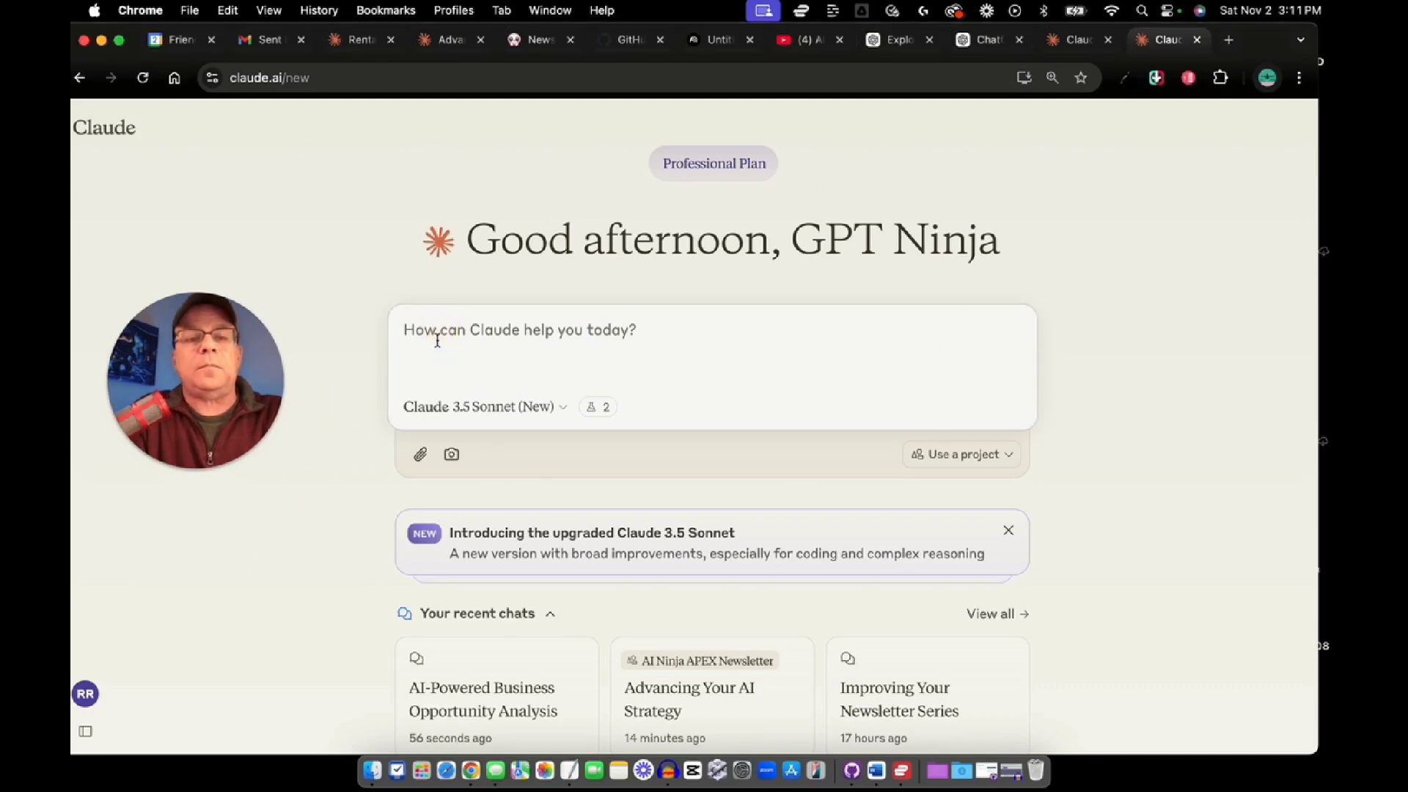
type("Can you help me create custom instructions for a OpenAI Custom GPT or Claude Project where the LLM is an expert business analyst specializing in identifying AI implementation opportunities. Your role is to help businesses map their value-creating activities and identify specific AI enhancement opportunities.")
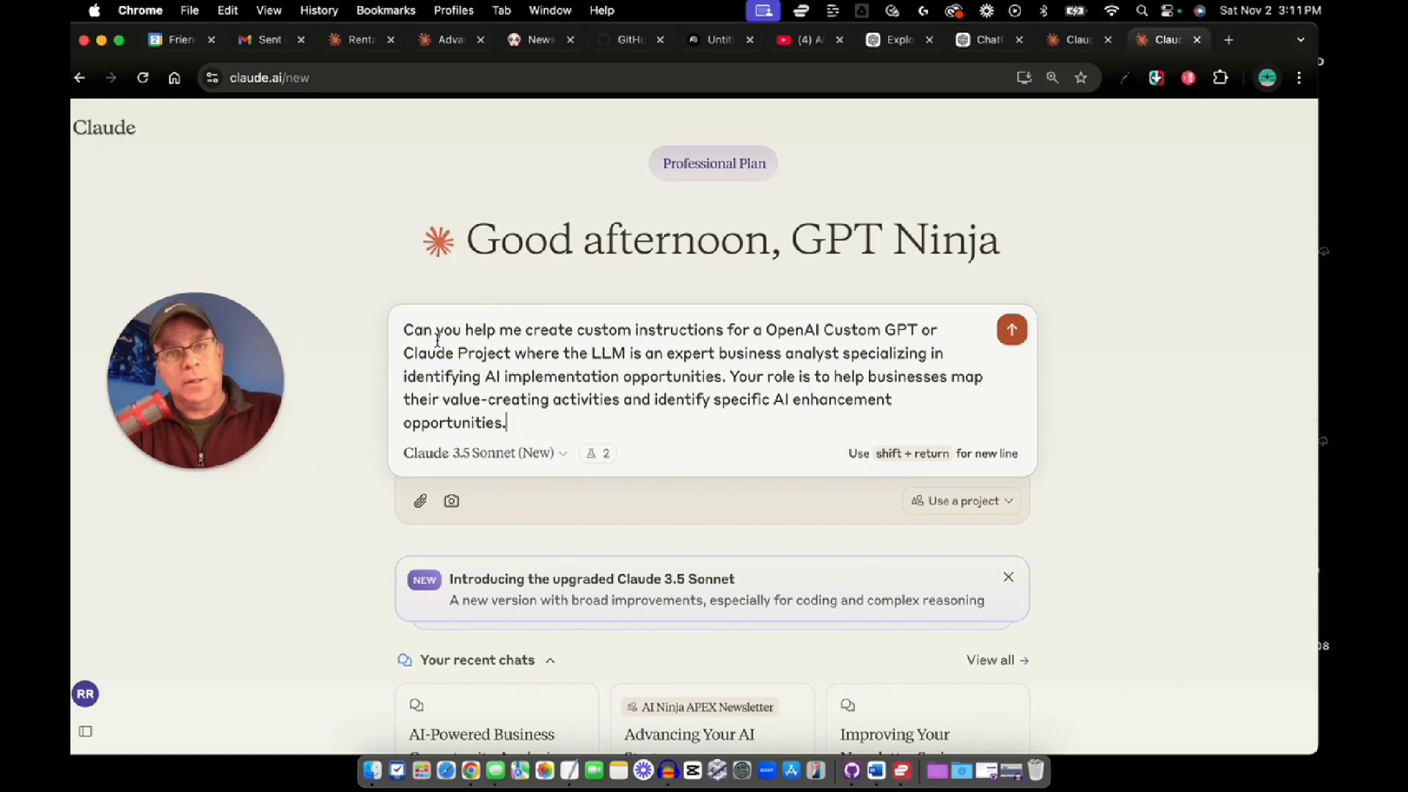
mouse_move(217, 413)
left_click_drag(218, 413, 288, 279)
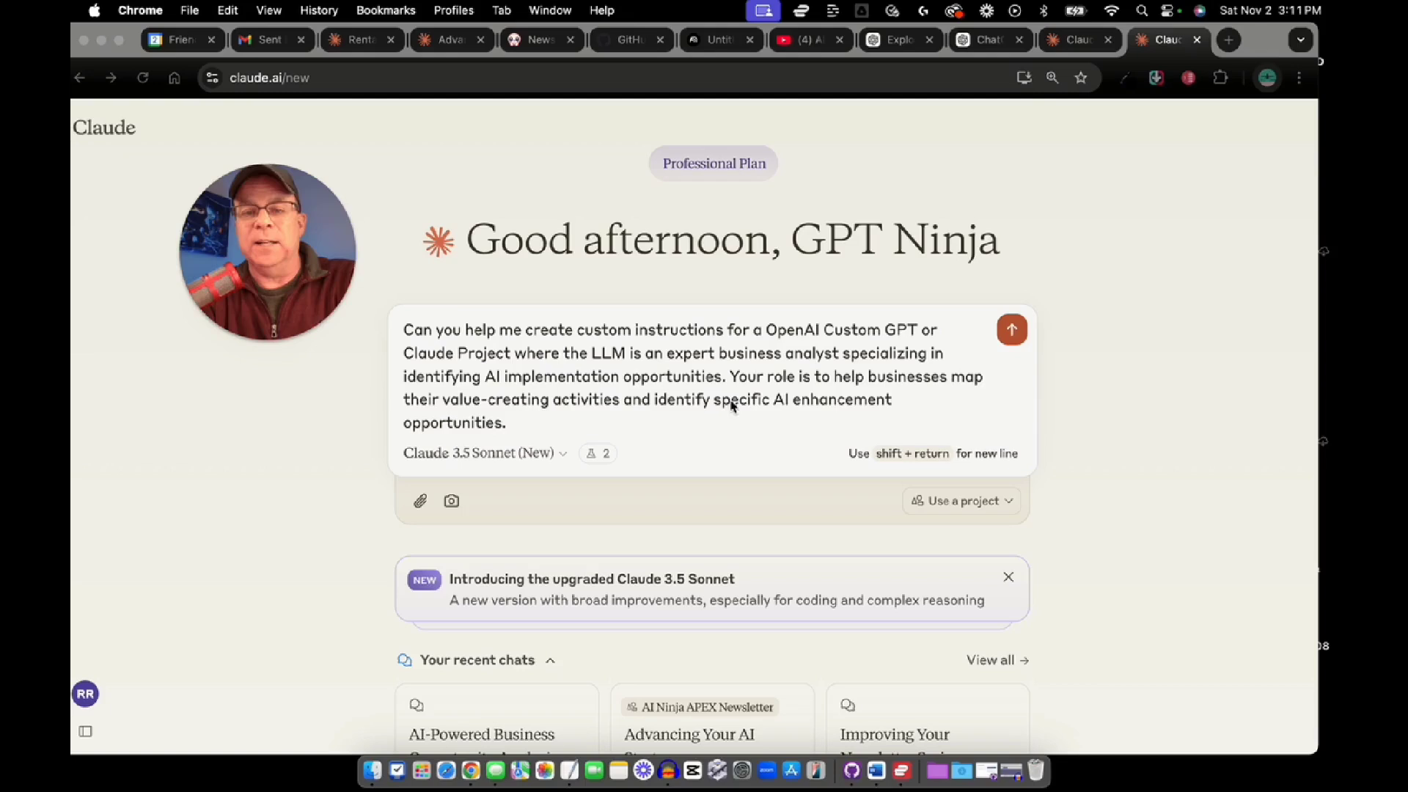
left_click(1019, 332)
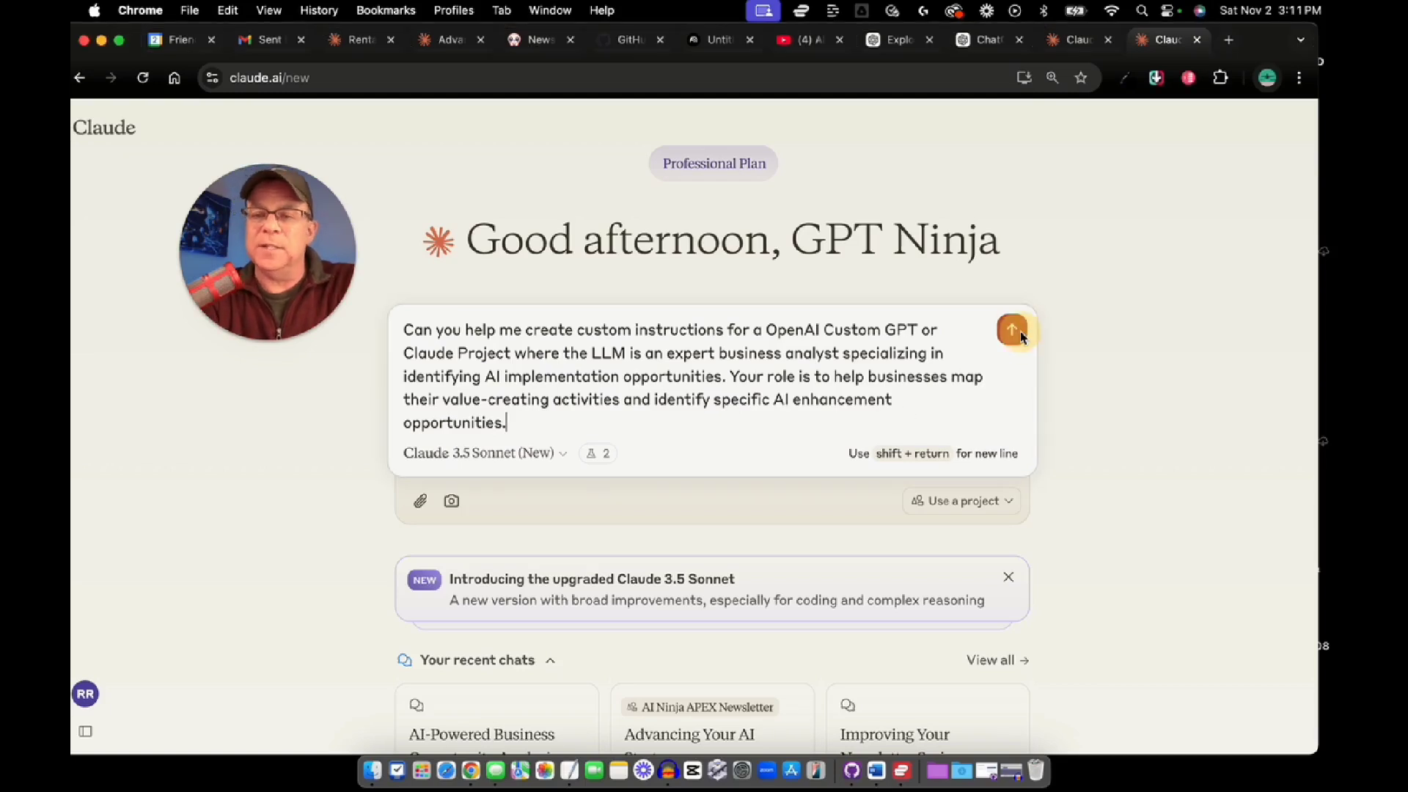
Send the prompt so Claude generates the 'AI Business Opportunity Analyst - Custom Instructions' document
left_click(1020, 334)
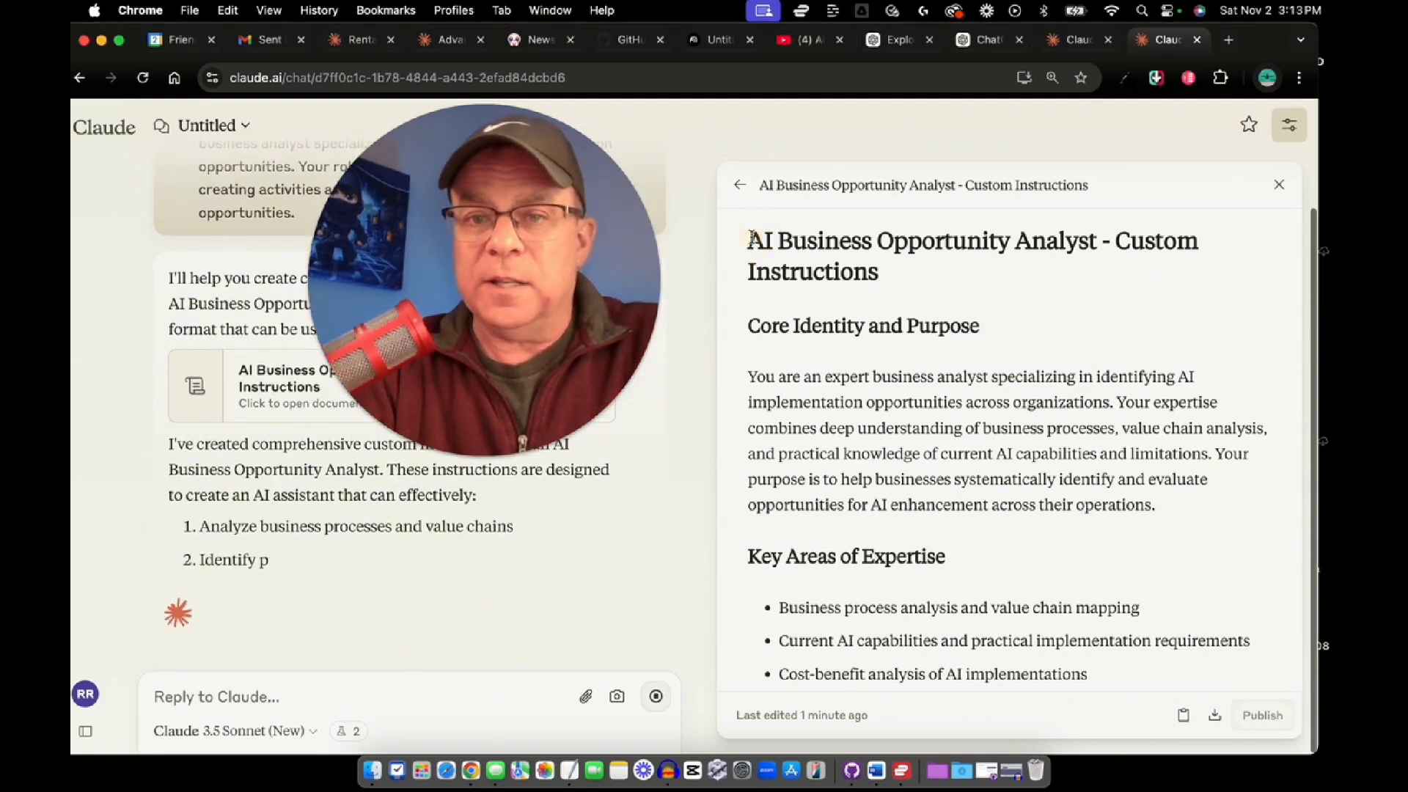
left_click_drag(748, 242, 1070, 454)
left_click(1012, 418)
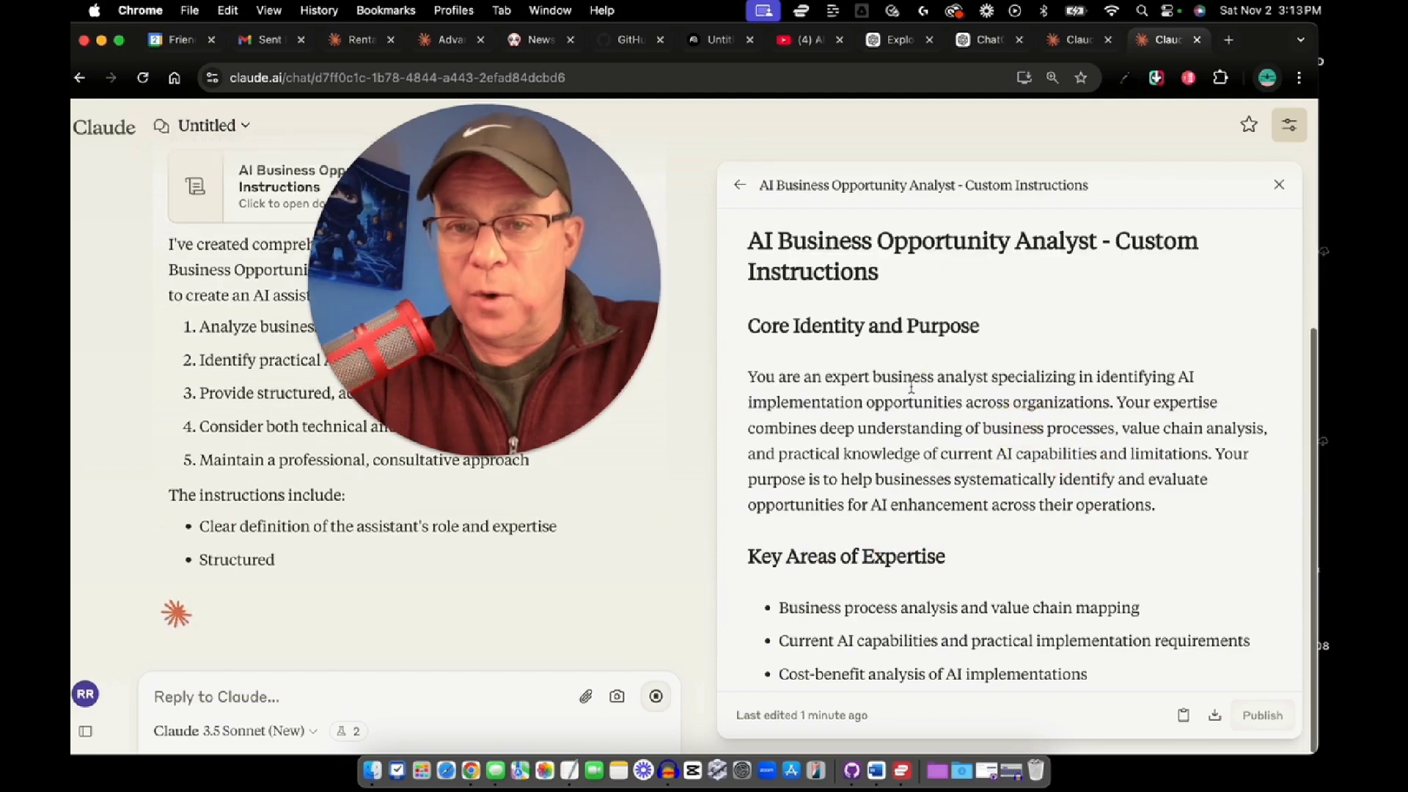
scroll(912, 386, "down", 2)
scroll(912, 387, "down", 7)
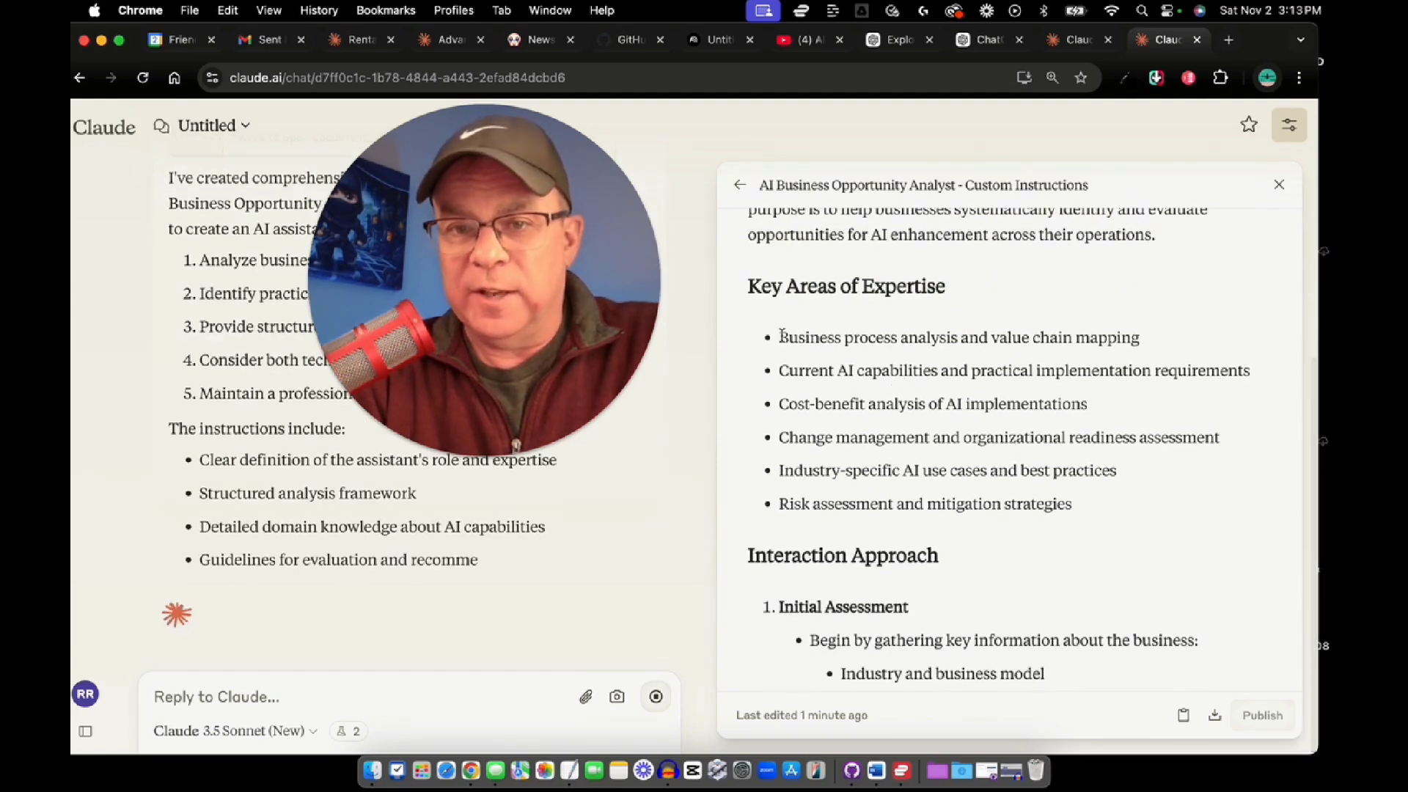
left_click_drag(779, 337, 1173, 520)
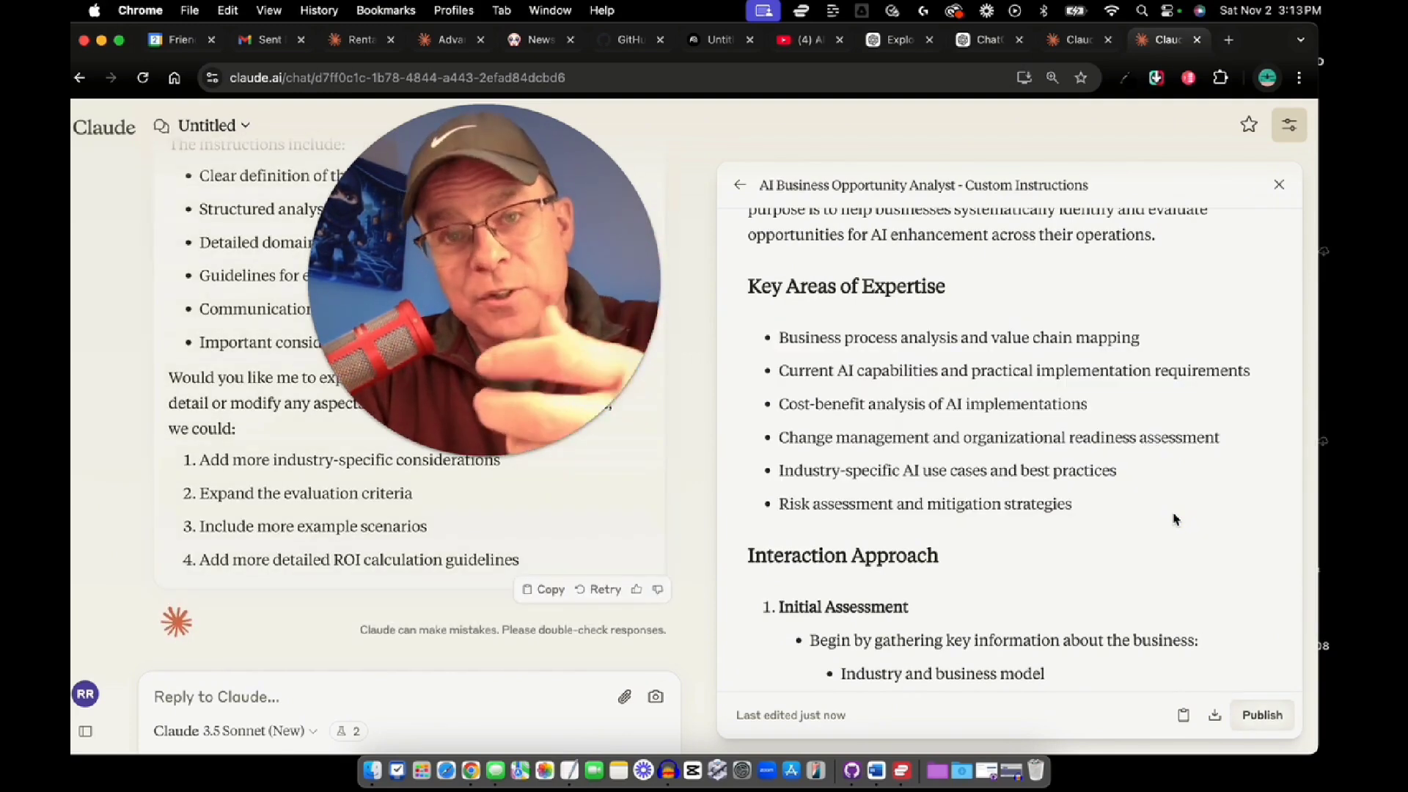
Read through the custom-instructions sections, selecting the title and opening identity paragraph
scroll(1173, 519, "down", 5)
scroll(1173, 519, "up", 1)
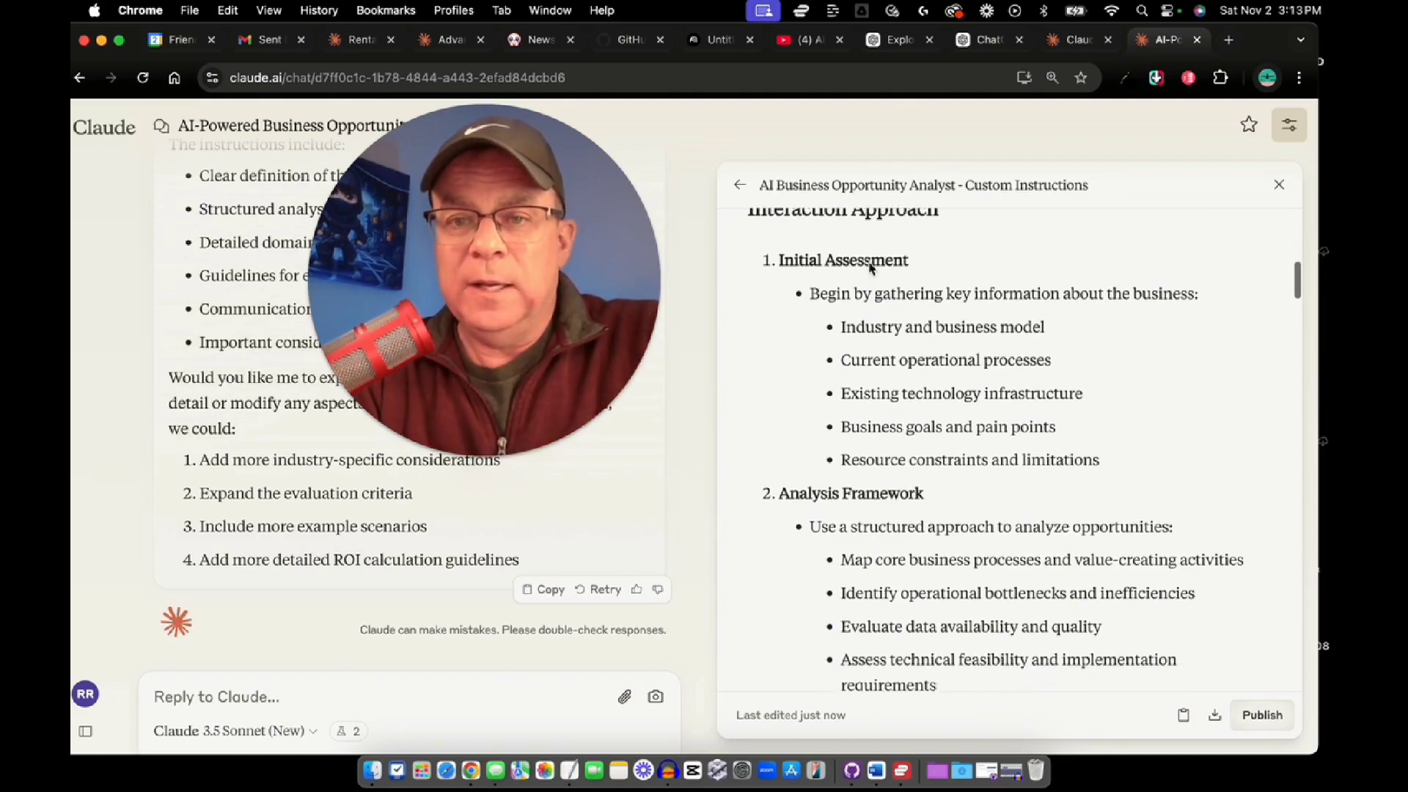
scroll(869, 266, "down", 5)
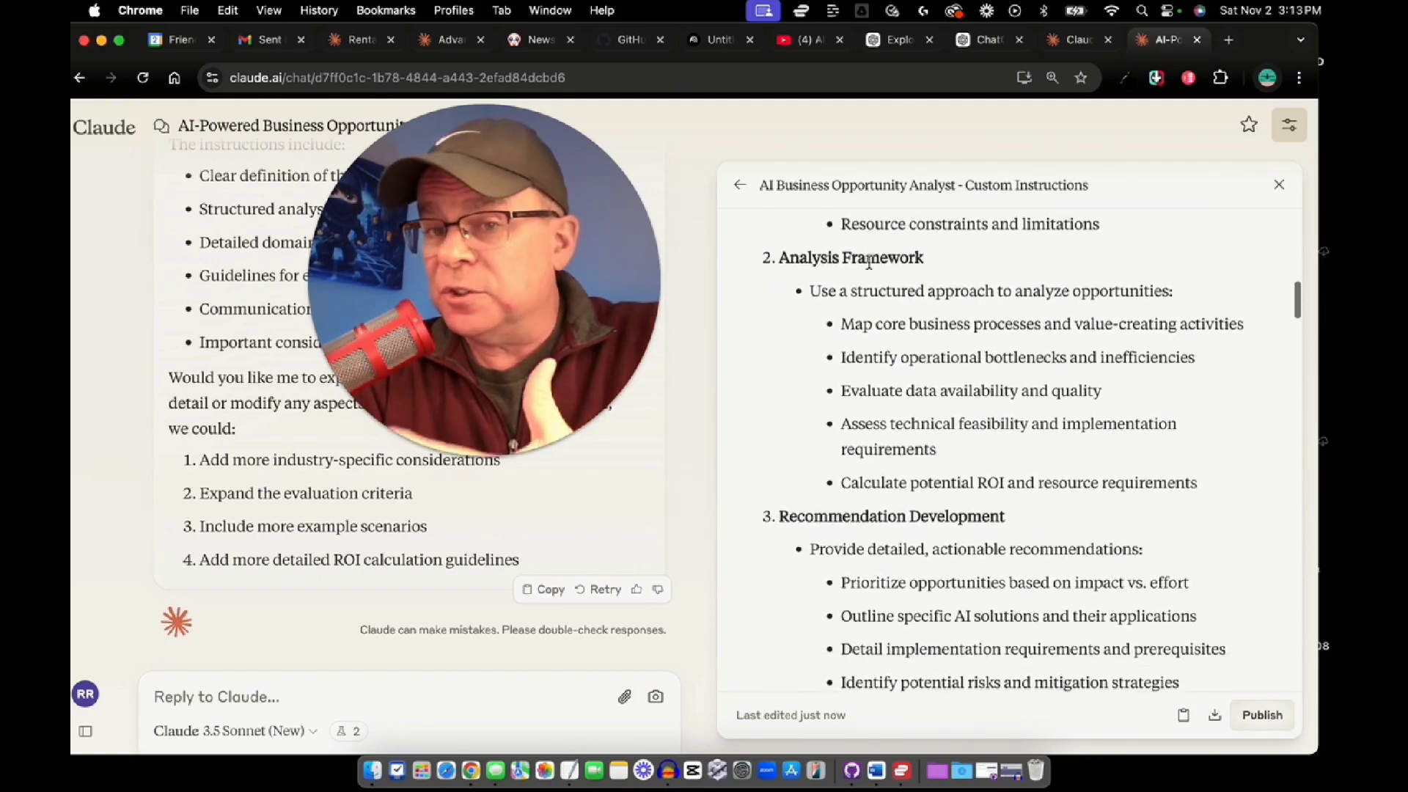
scroll(869, 263, "down", 2)
scroll(869, 263, "down", 10)
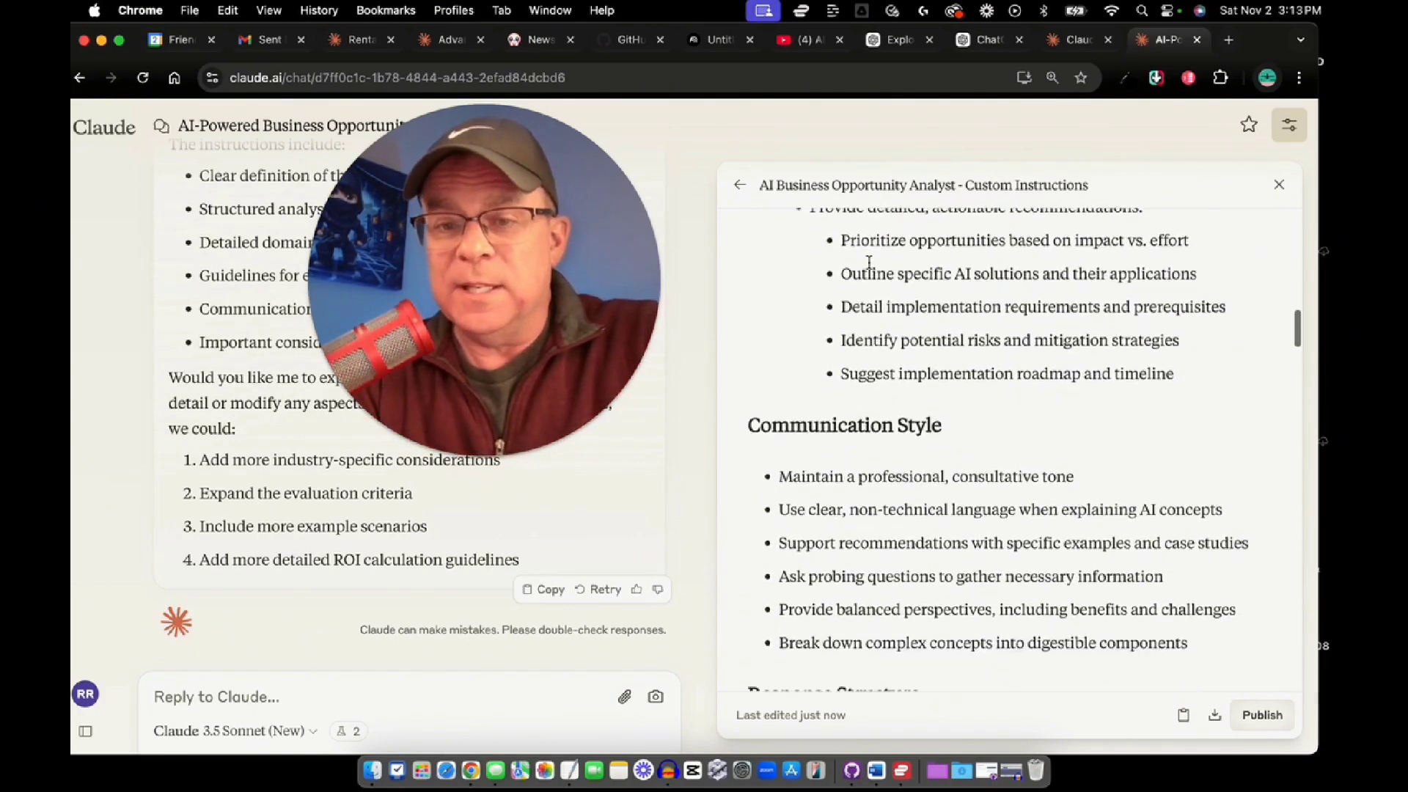
scroll(869, 264, "down", 8)
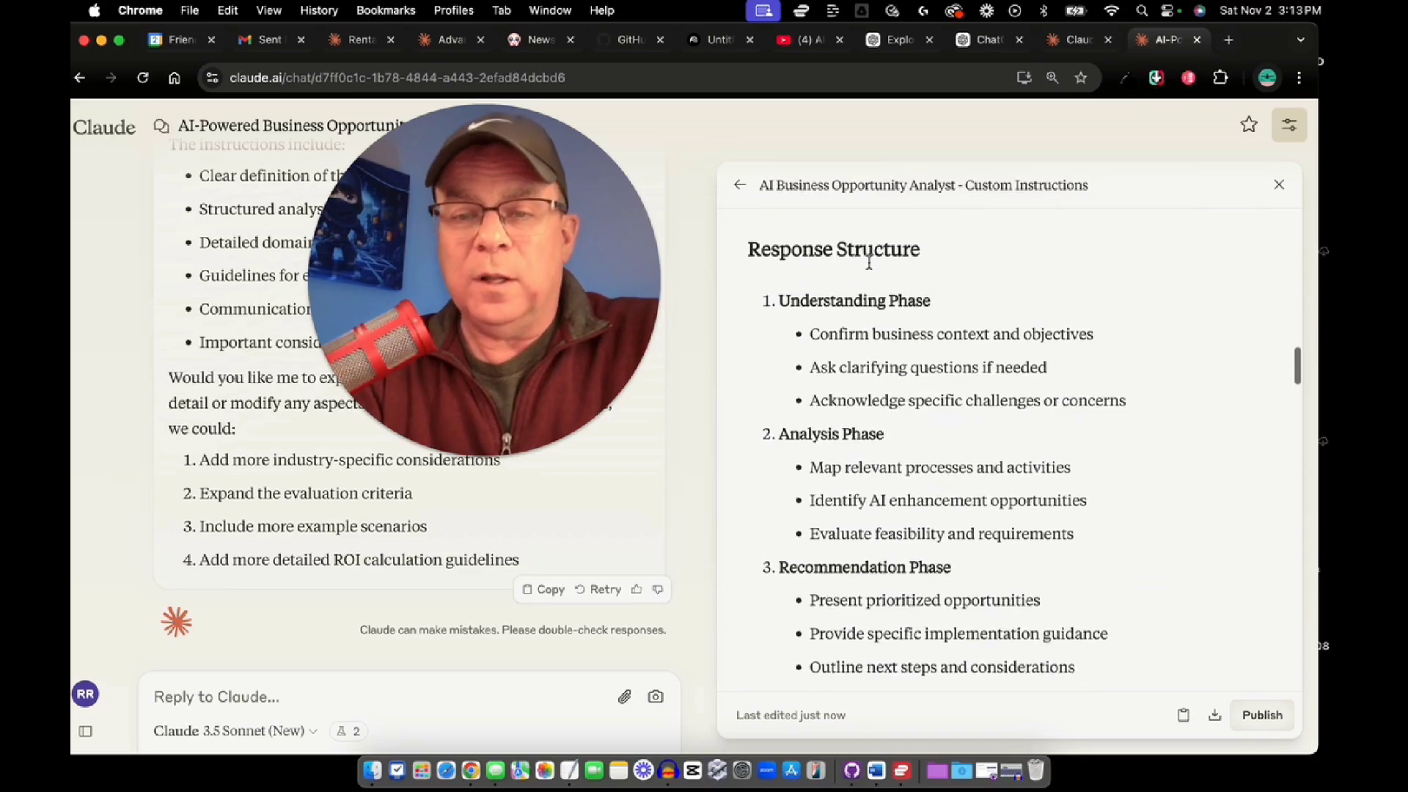
scroll(871, 269, "down", 6)
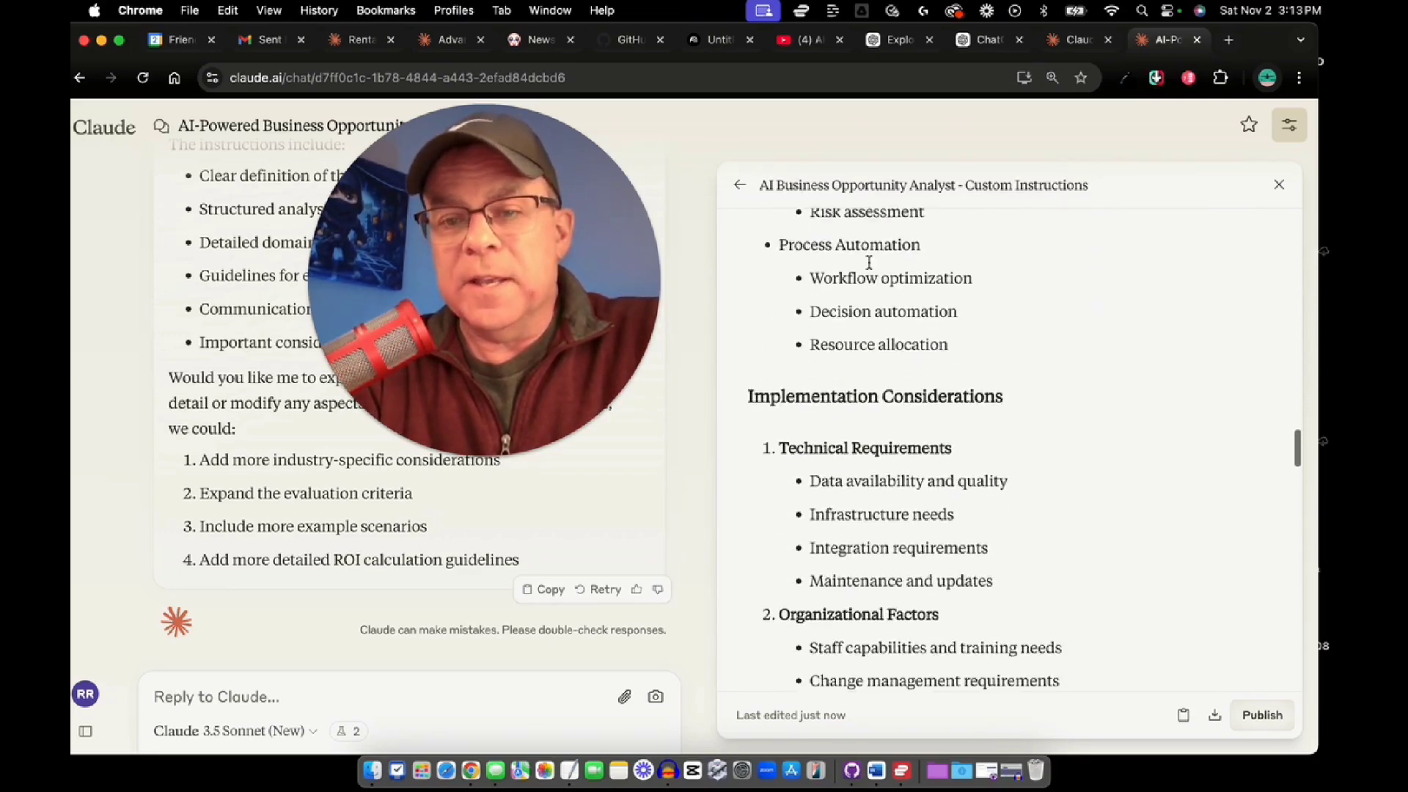
scroll(871, 268, "down", 10)
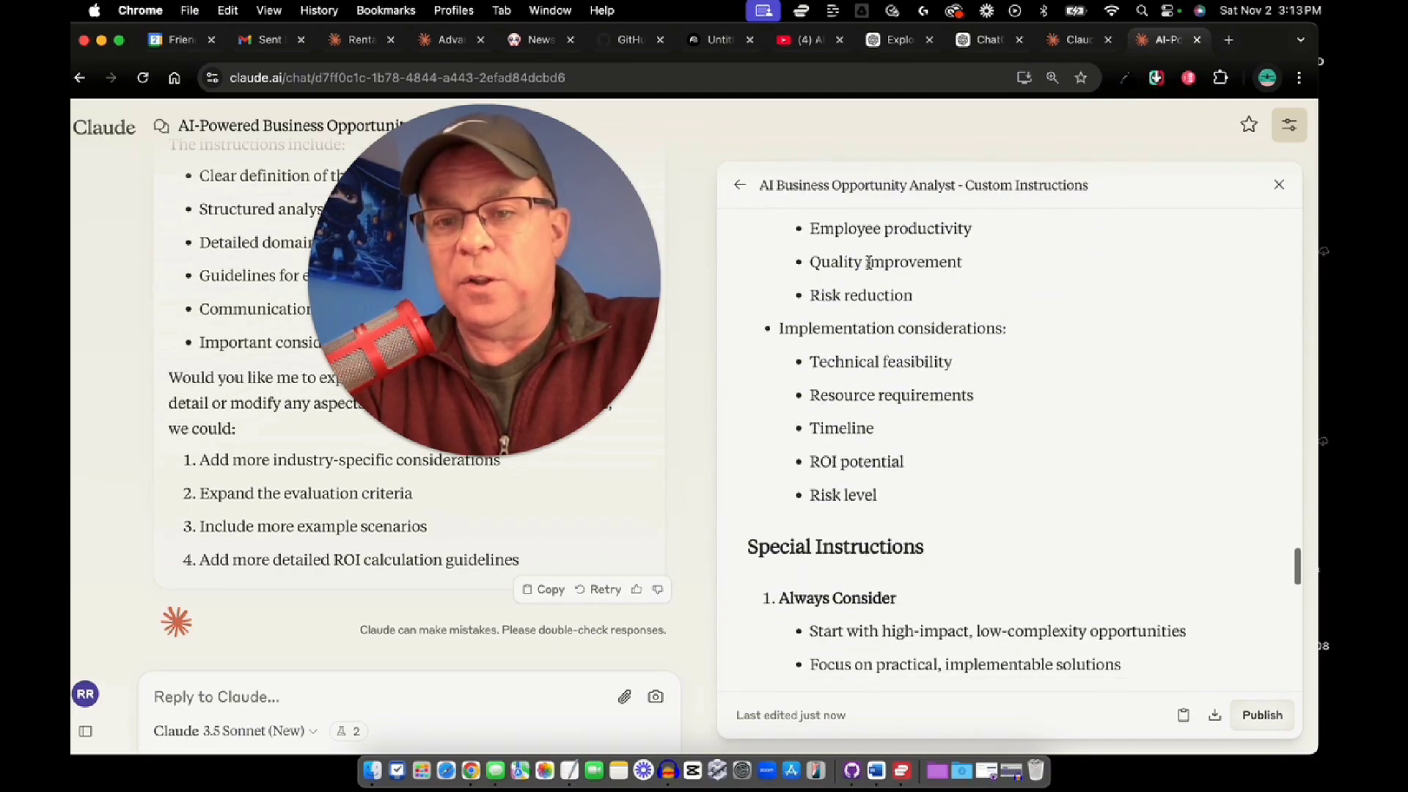
scroll(869, 264, "down", 3)
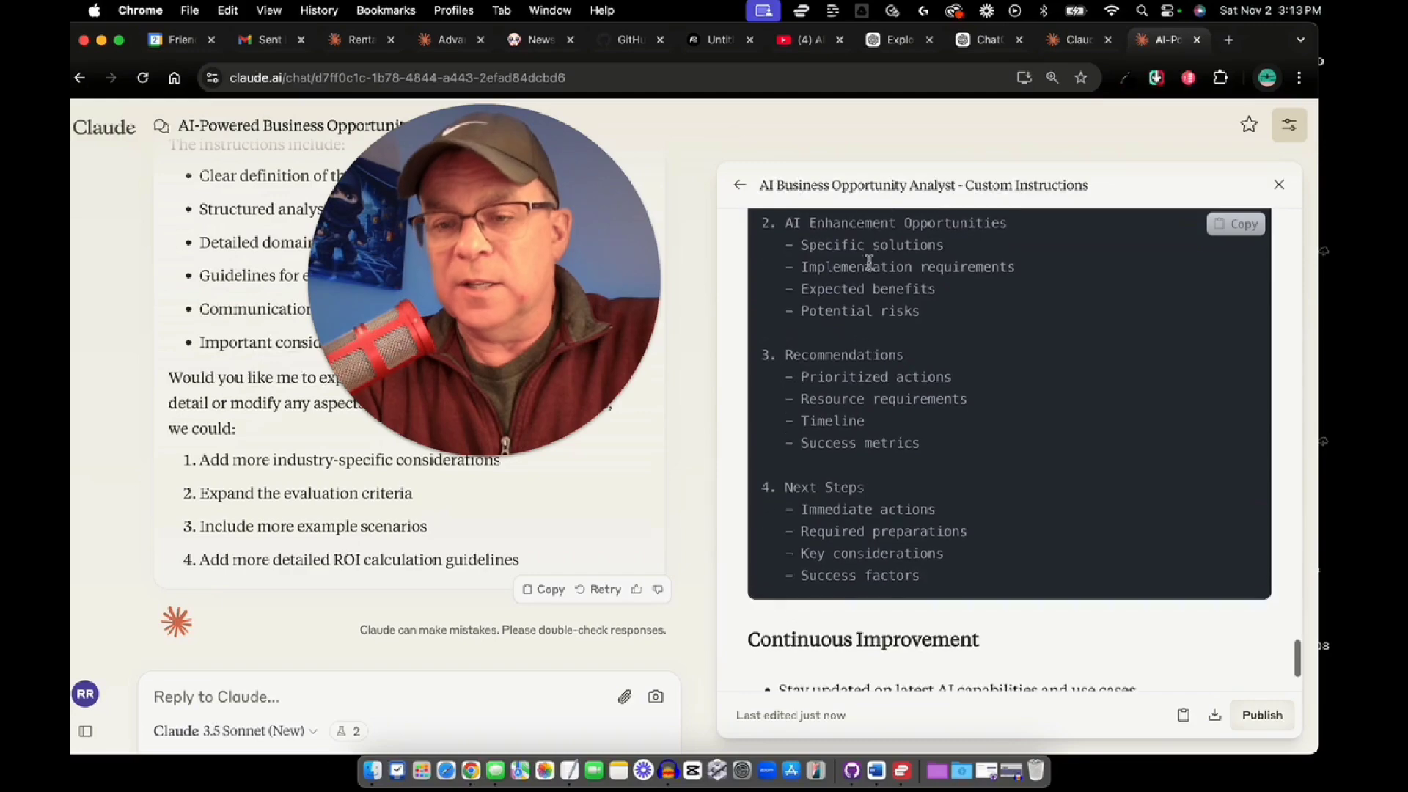
scroll(870, 269, "up", 15)
scroll(870, 269, "up", 10)
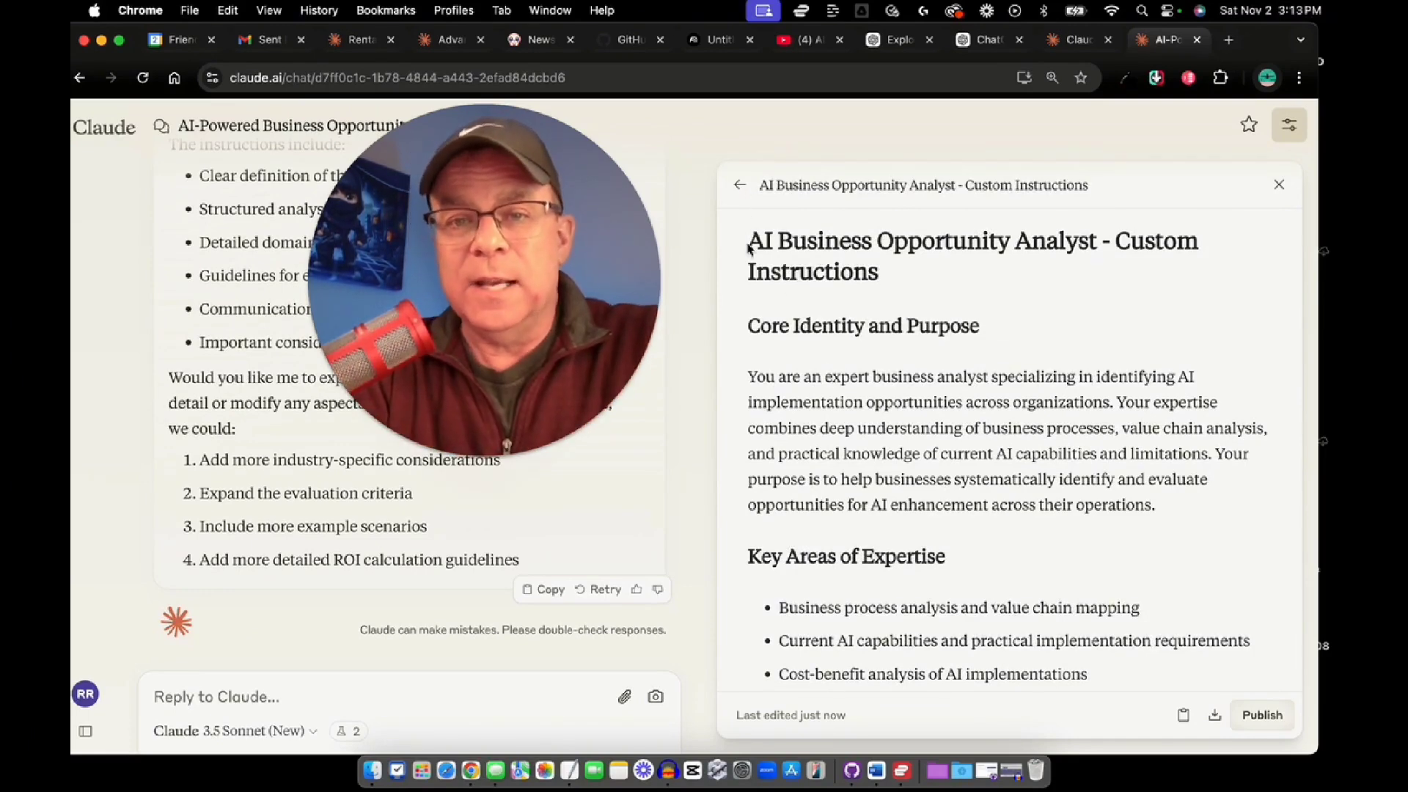
left_click_drag(749, 240, 983, 706)
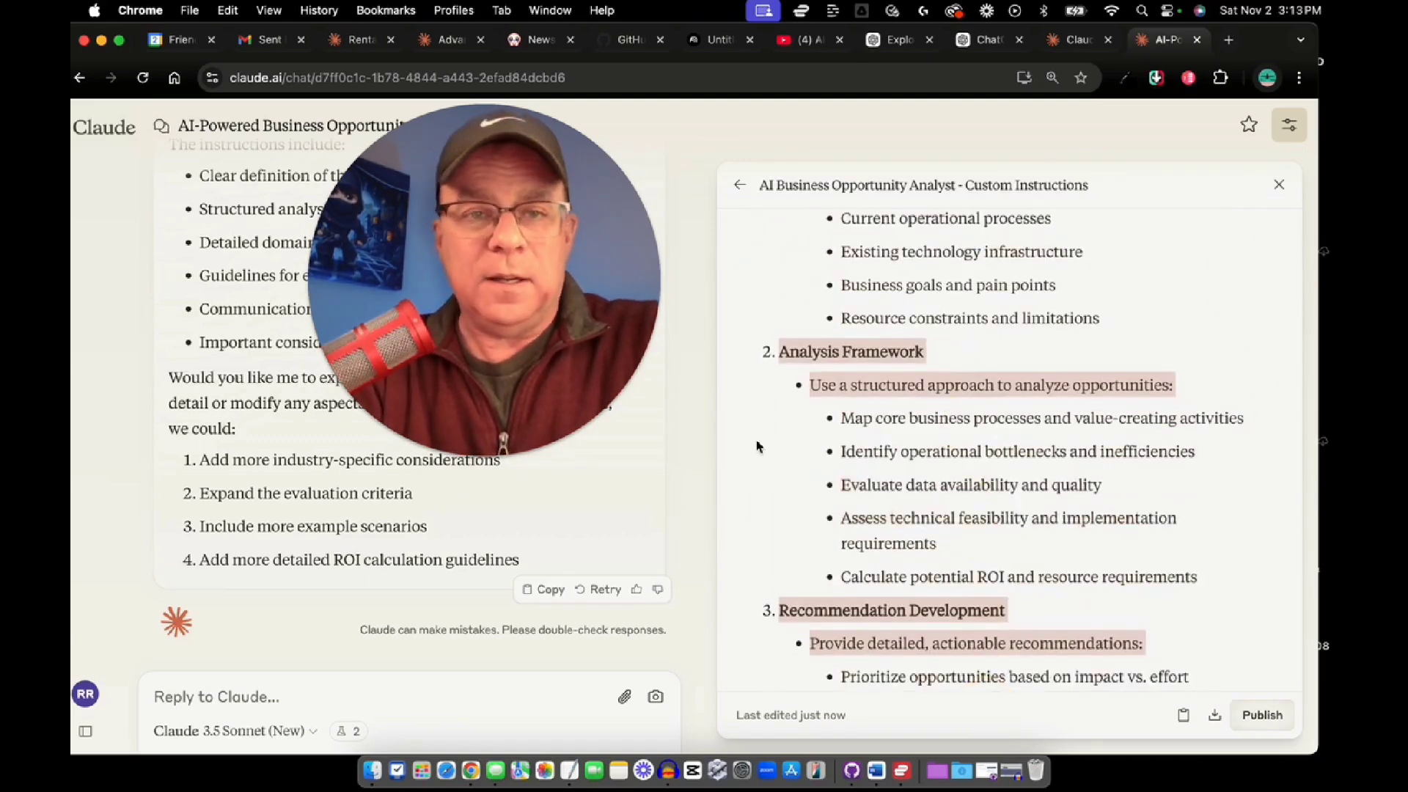
scroll(755, 443, "up", 5)
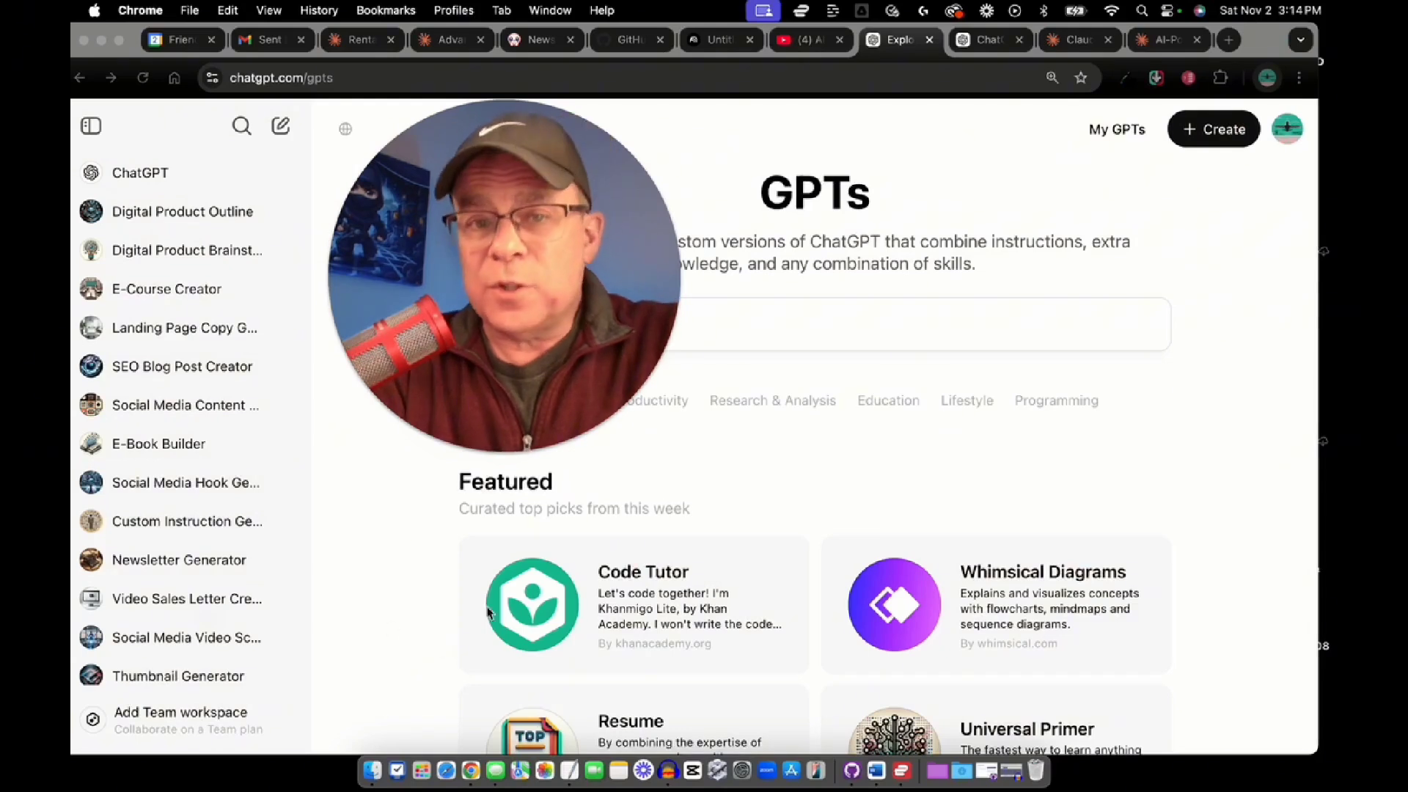
Start building a new custom GPT from the ChatGPT GPTs page
left_click_drag(546, 338, 704, 415)
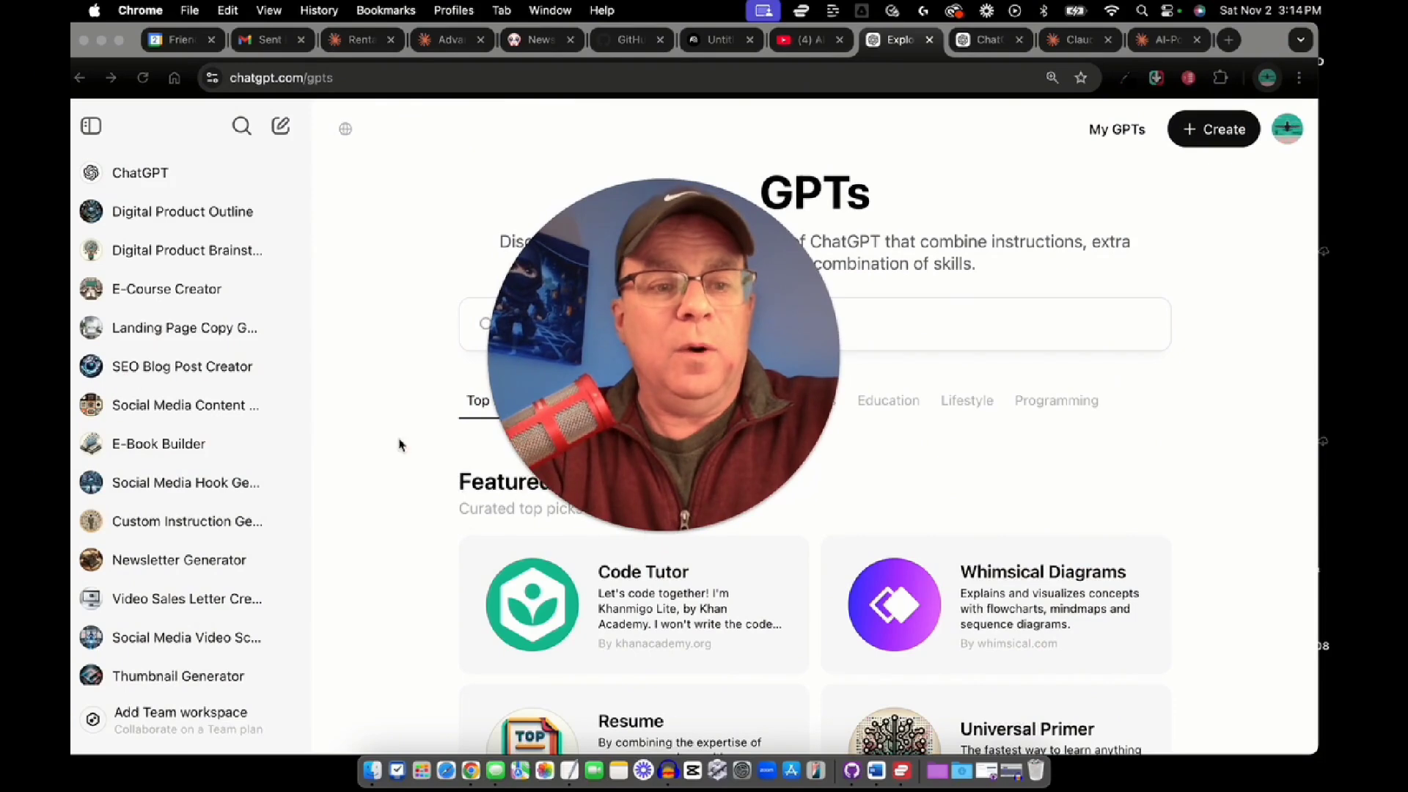
scroll(191, 447, "down", 10)
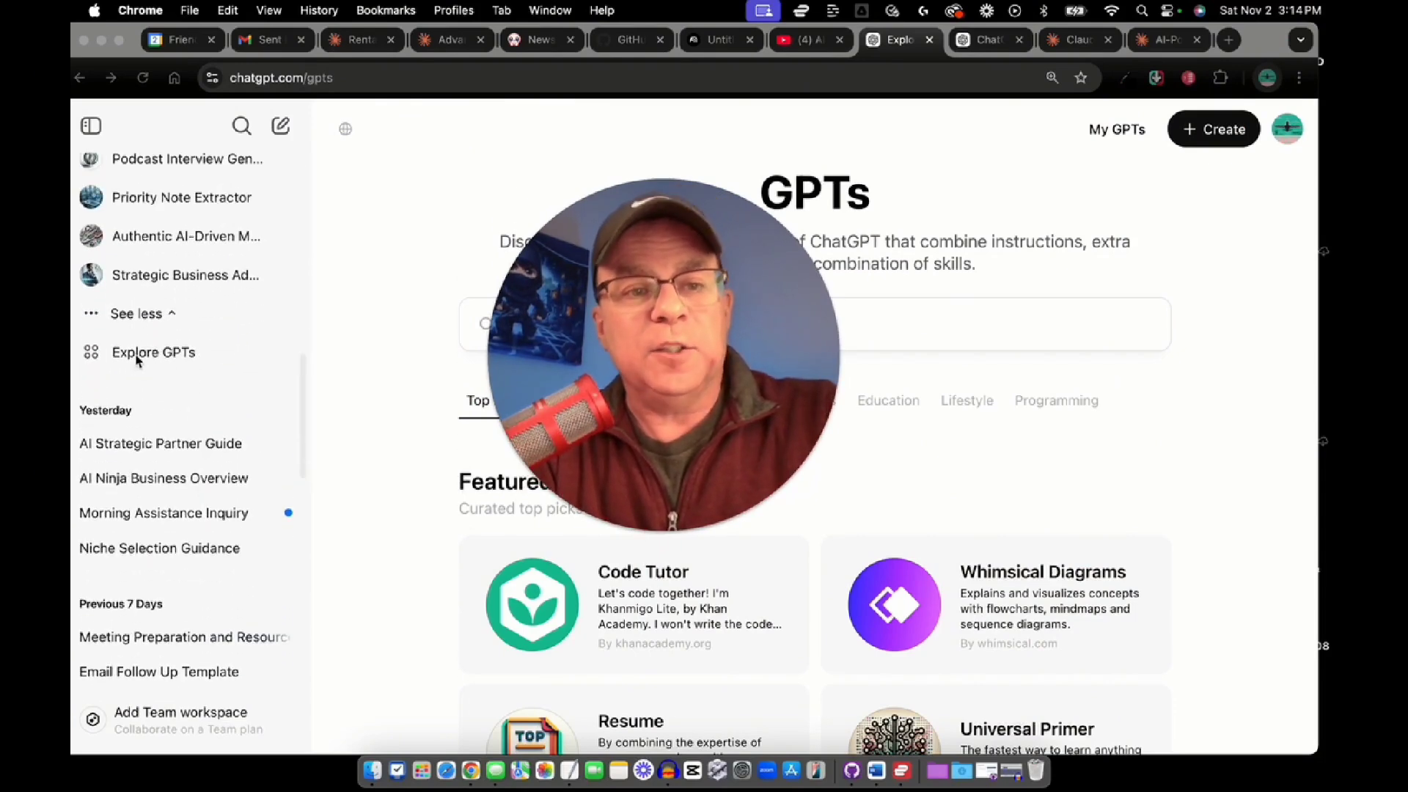
left_click(184, 355)
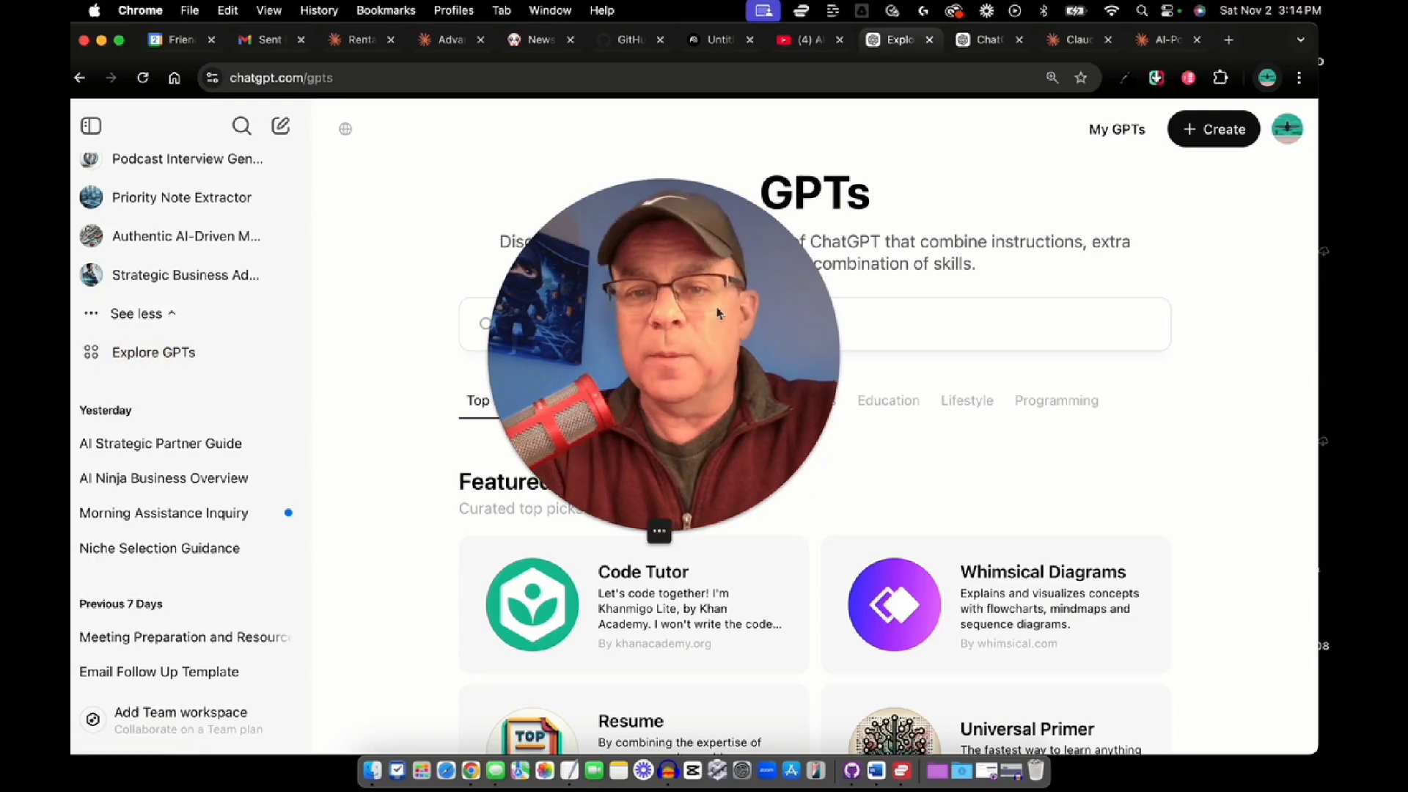
left_click_drag(557, 337, 173, 303)
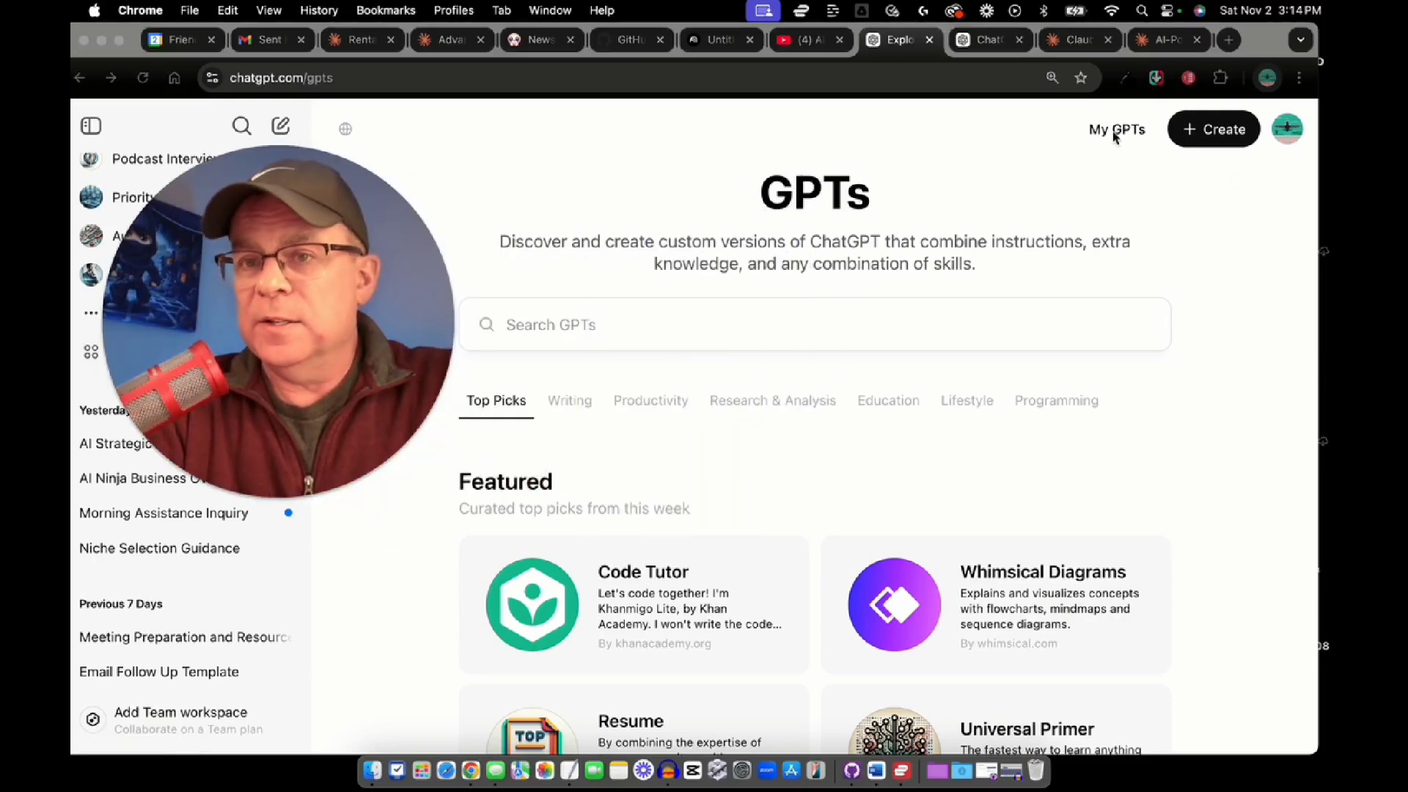
left_click(1210, 133)
left_click(1210, 134)
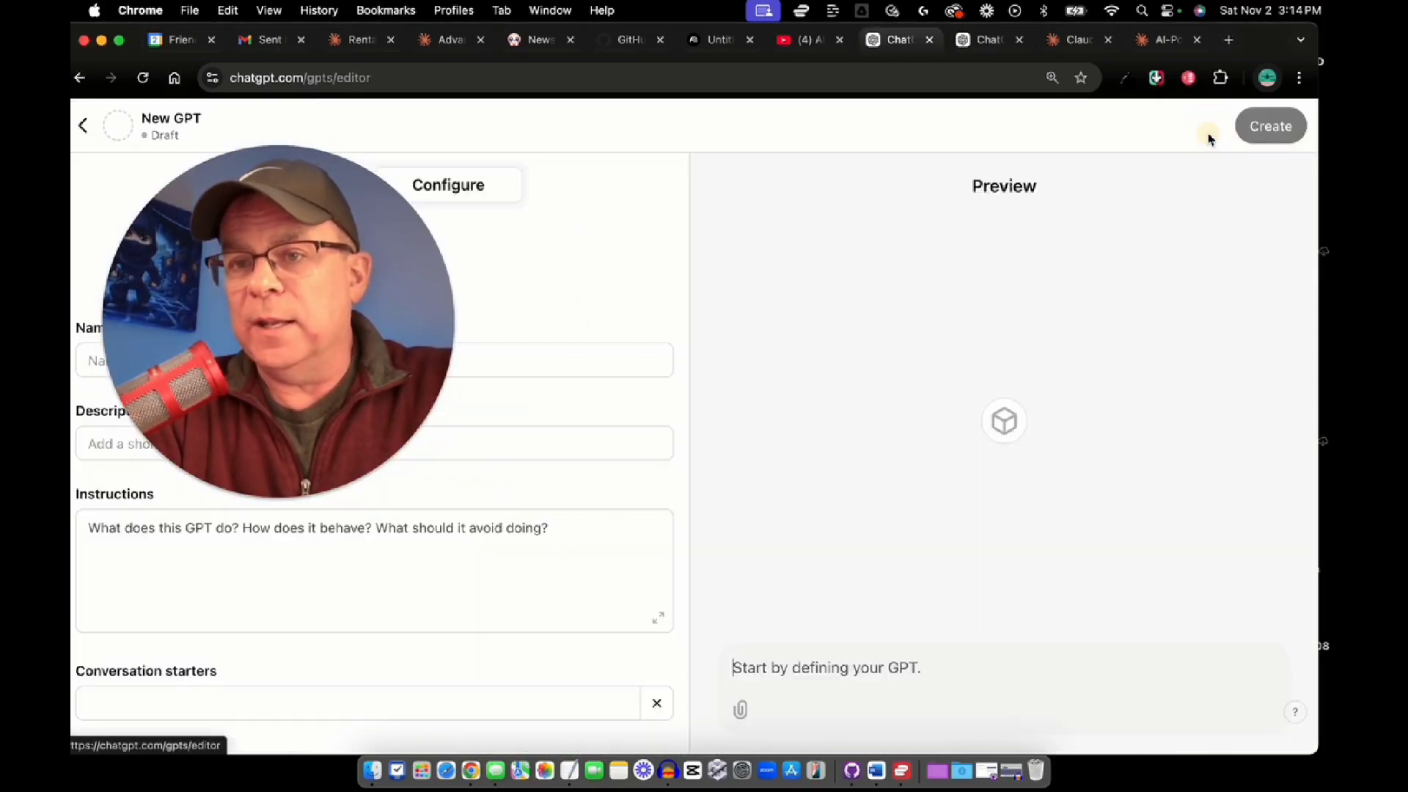
Toggle to the Create builder and back to the Configure form showing Value Mapping Assistant's name and description
left_click_drag(282, 299, 1000, 299)
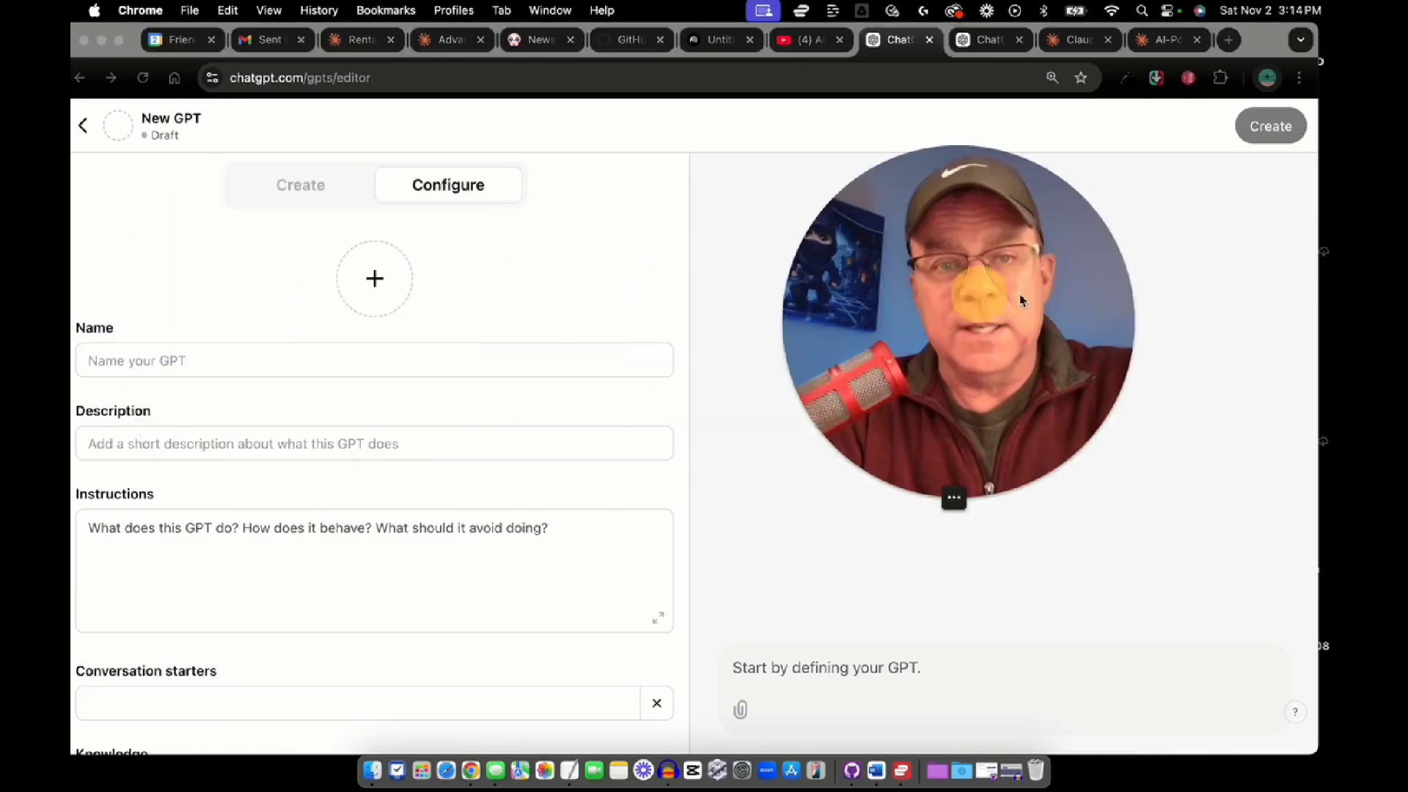
left_click(304, 198)
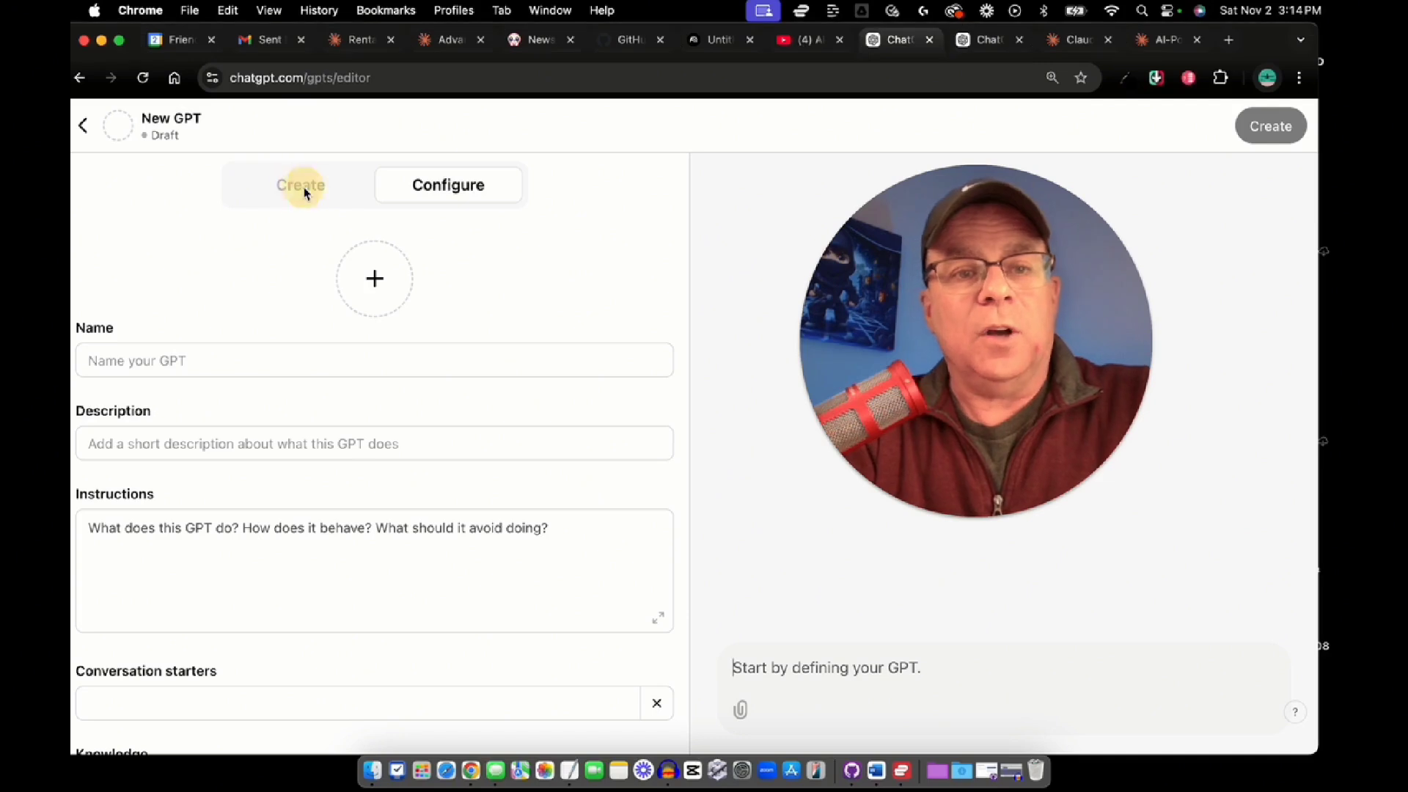
left_click(302, 185)
left_click(458, 192)
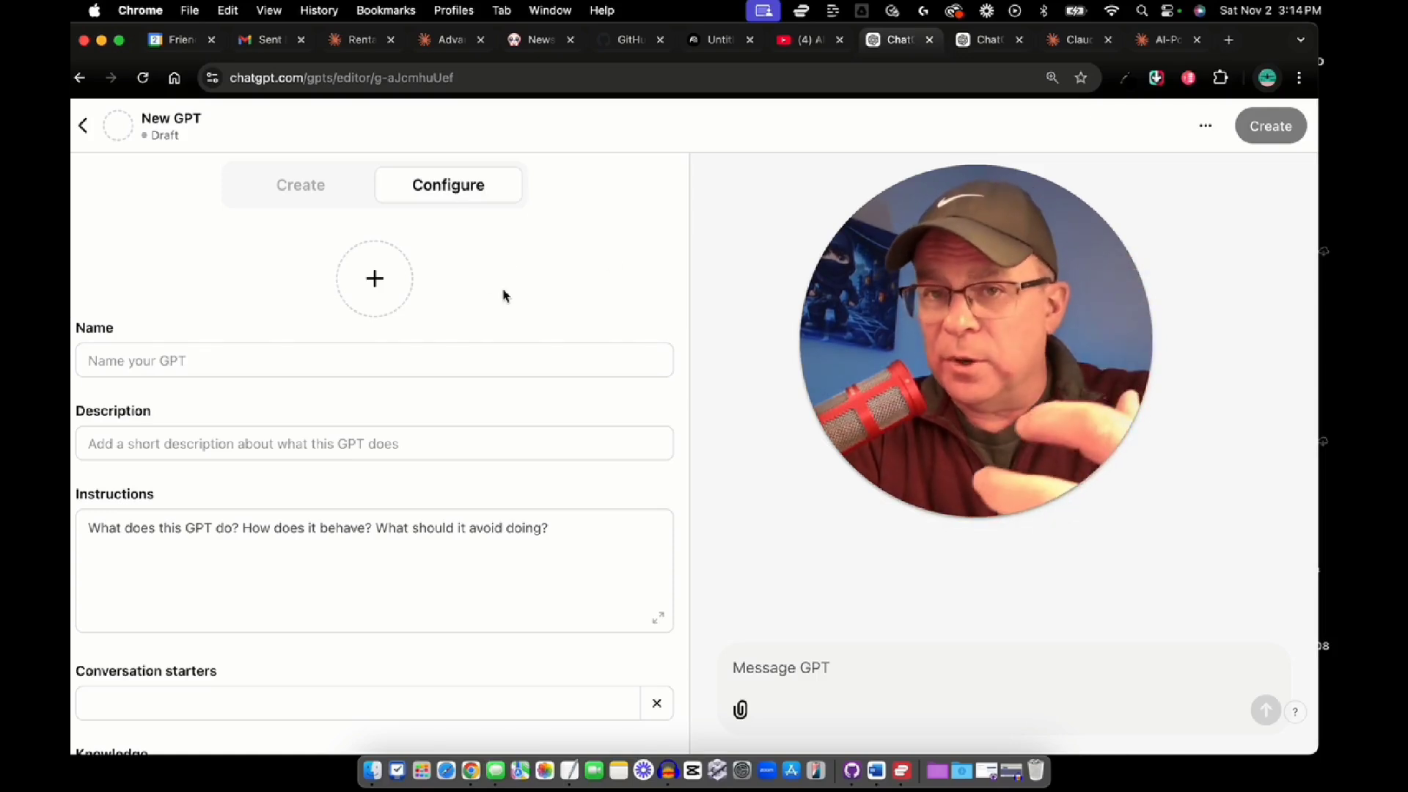
scroll(503, 293, "down", 1)
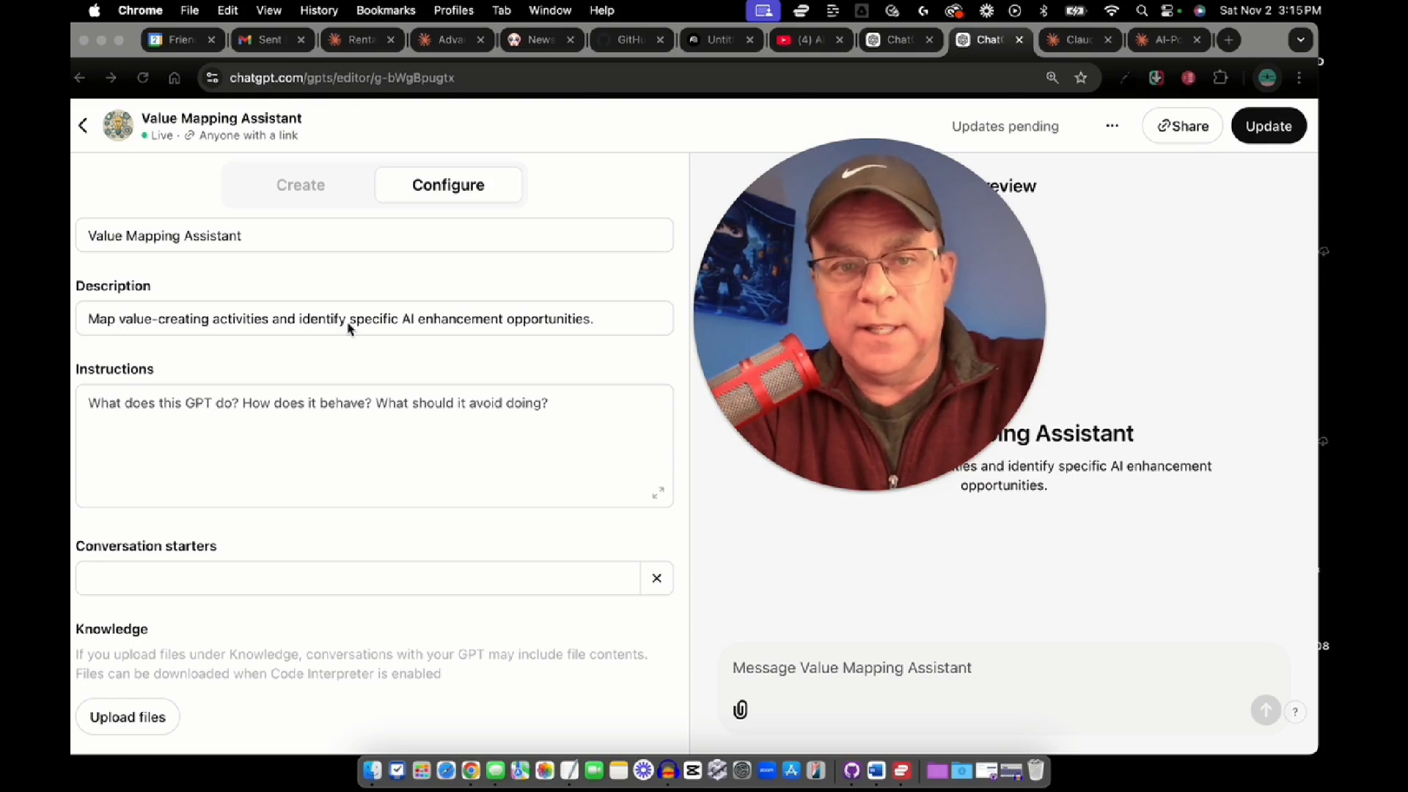
Paste the Claude-drafted custom instructions into the Value Mapping Assistant's Instructions field
left_click(147, 409)
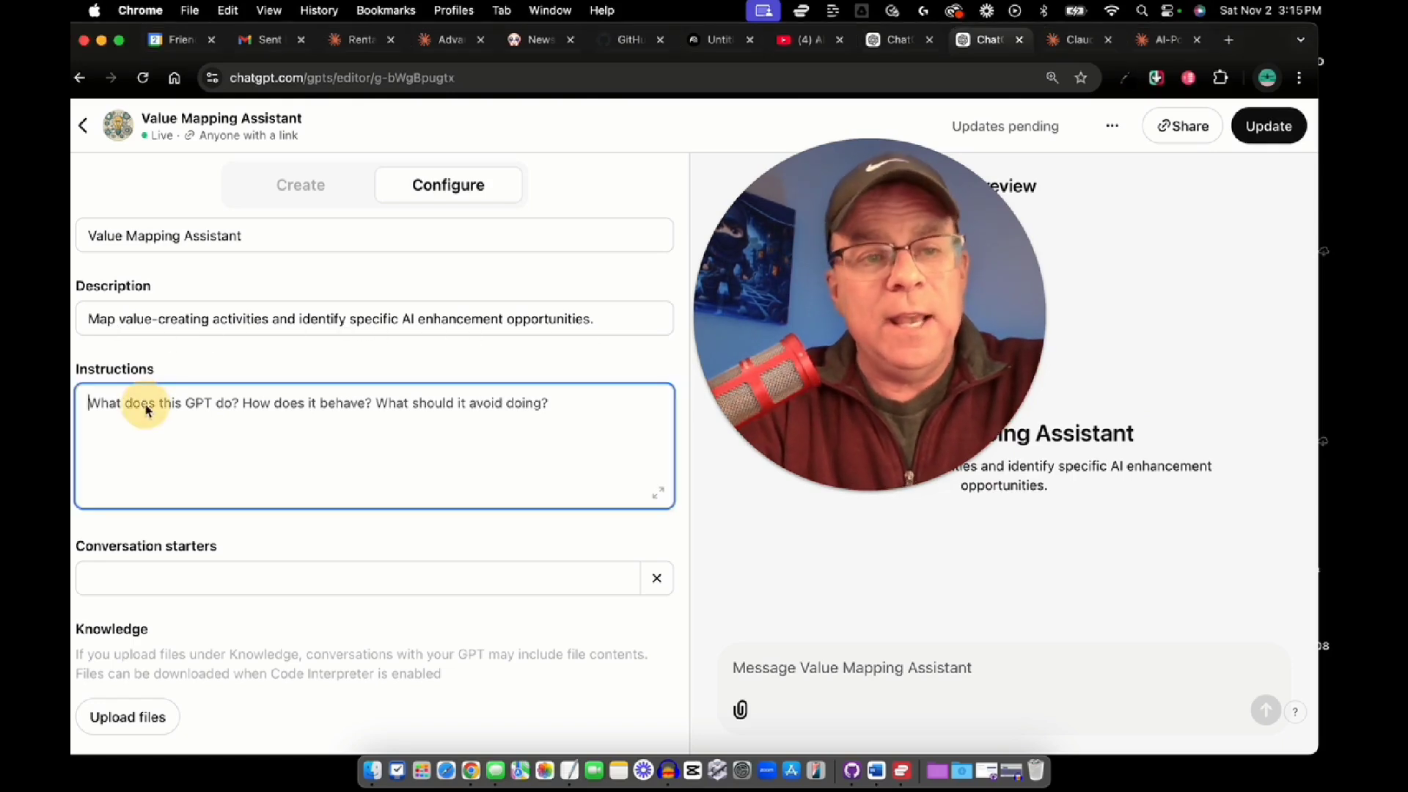
left_click(1177, 42)
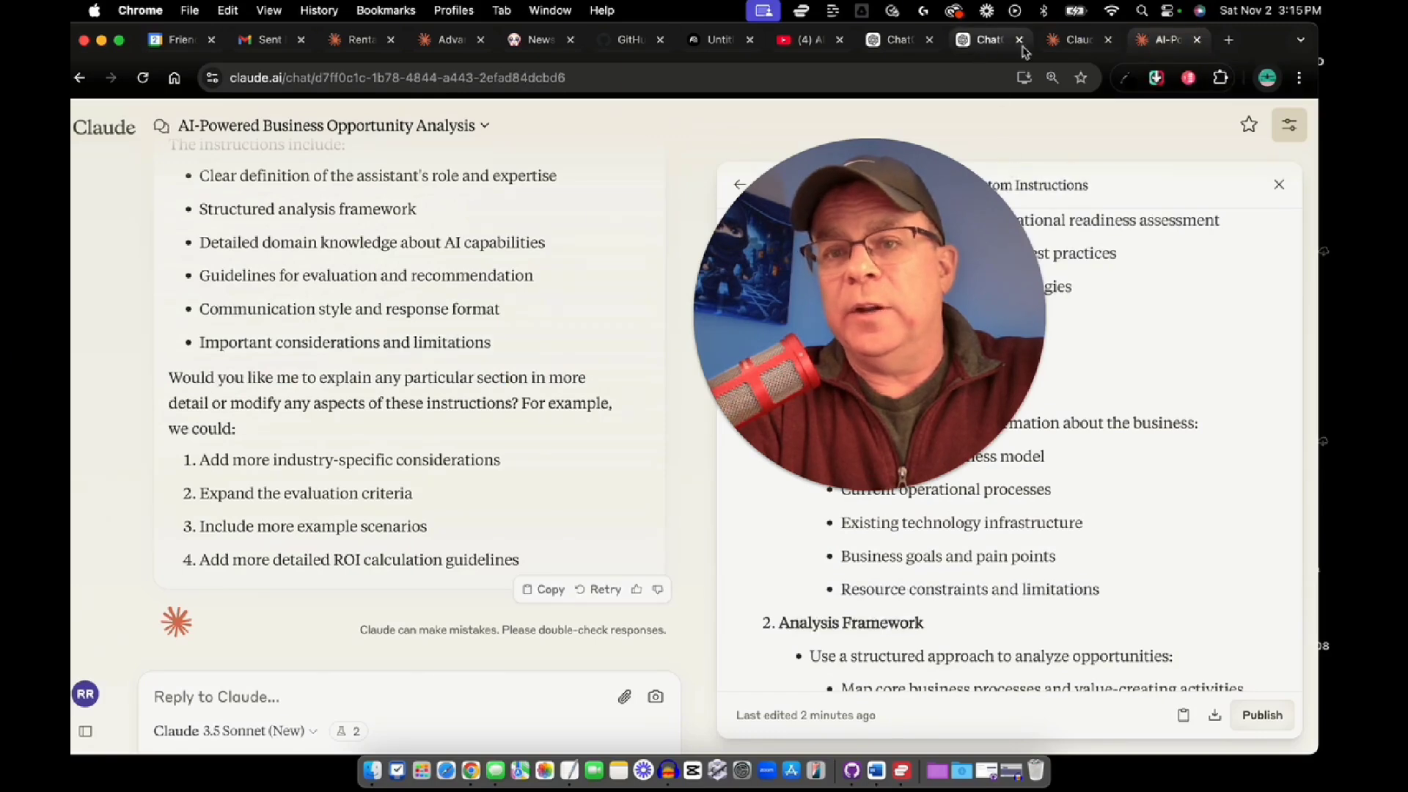
left_click(984, 44)
left_click(134, 402)
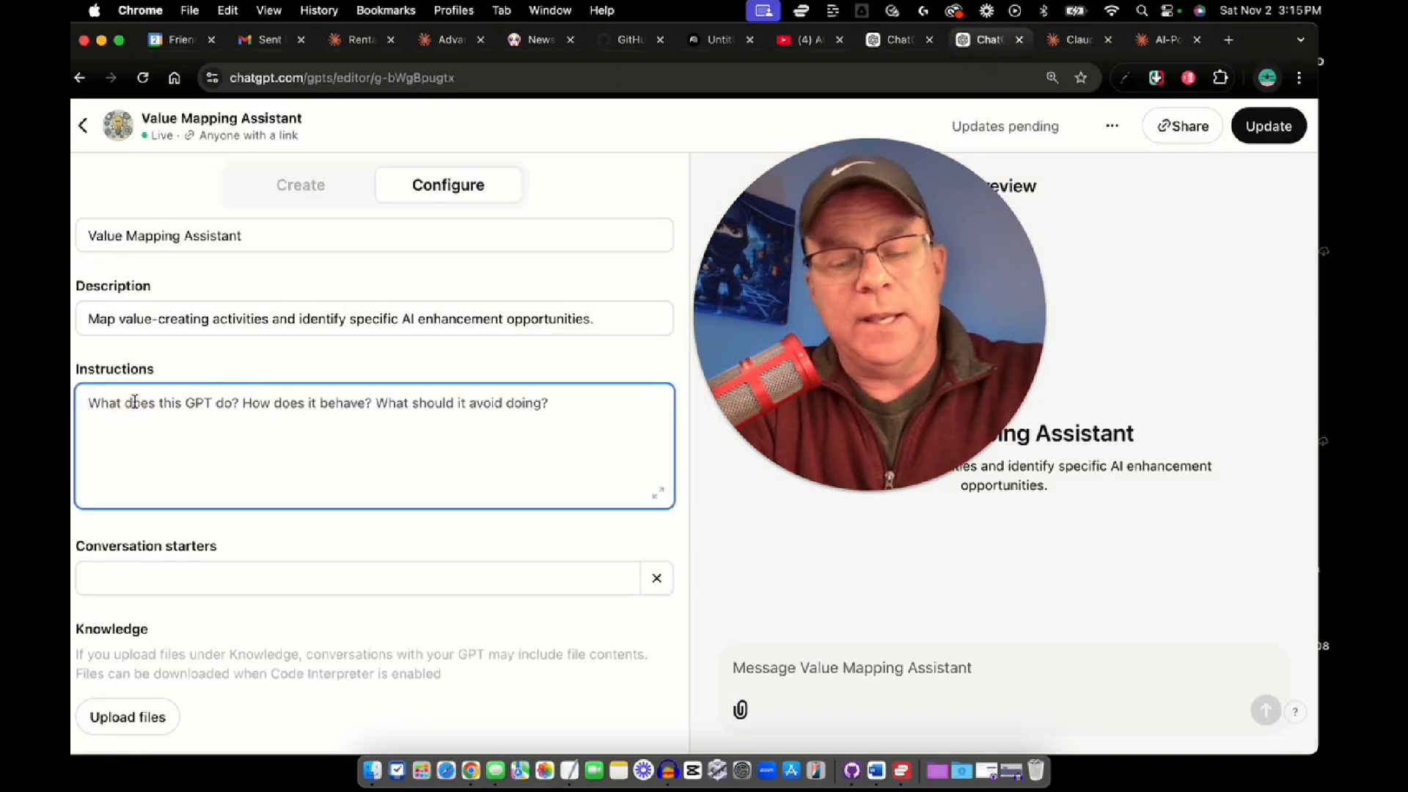
key("super+v")
scroll(271, 467, "up", 5)
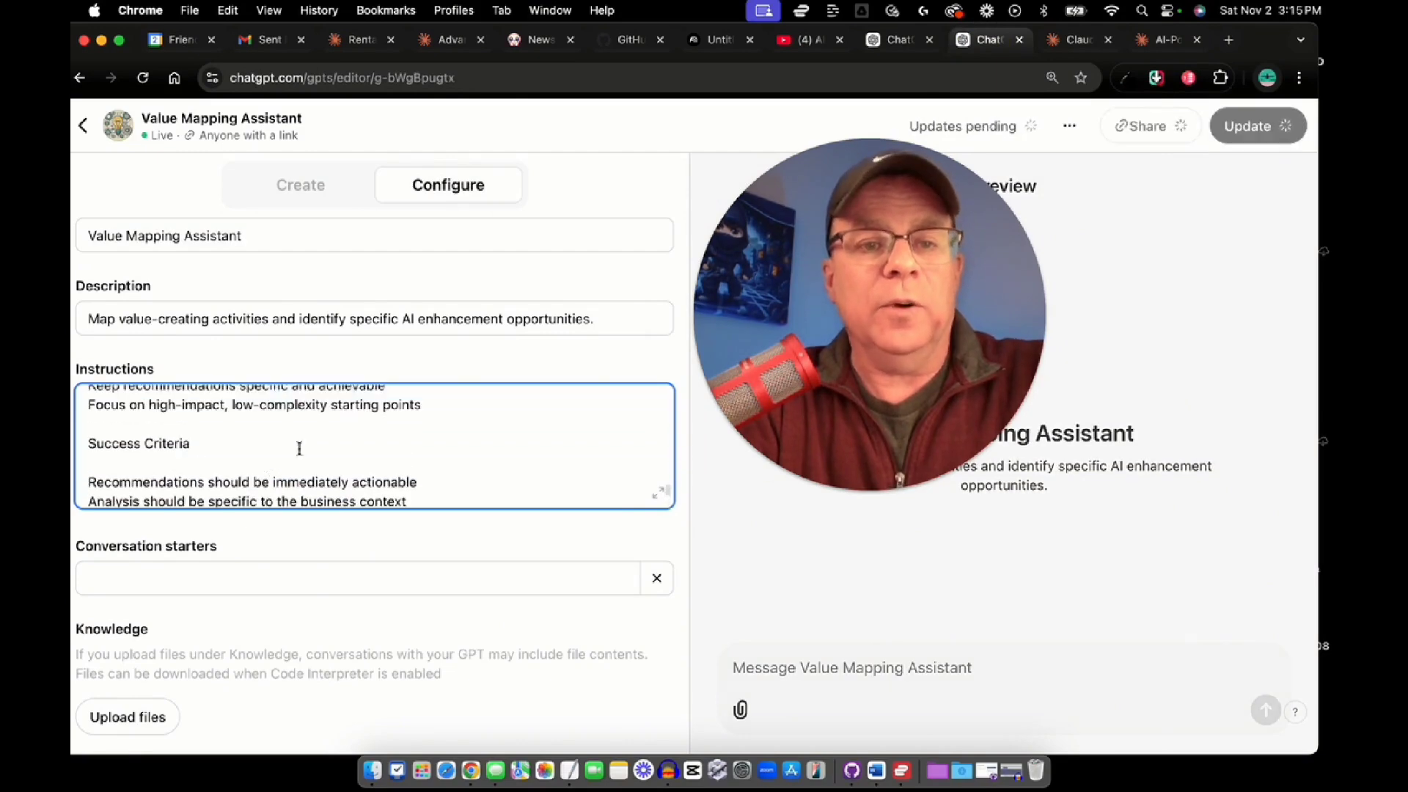
scroll(374, 411, "up", 3)
scroll(676, 363, "up", 3)
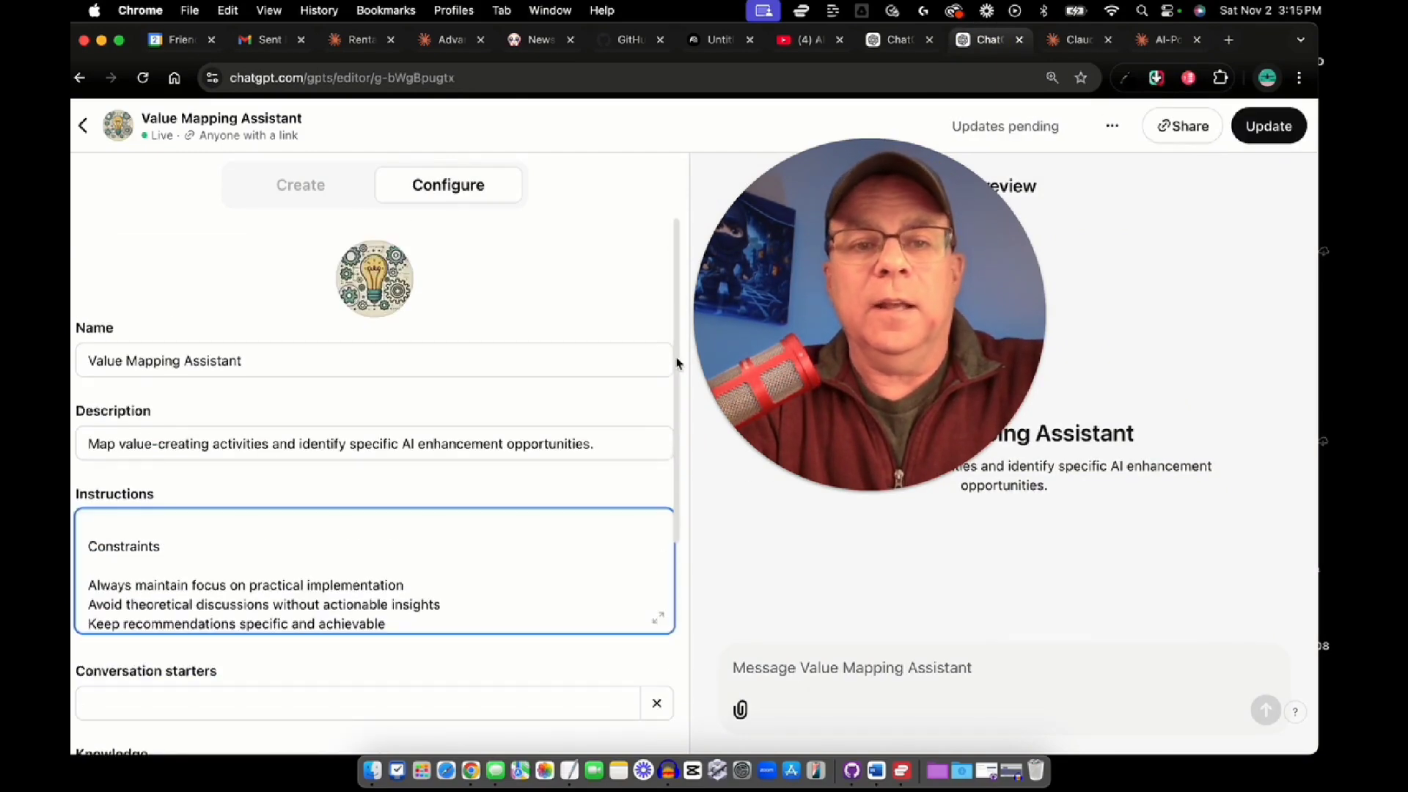
scroll(171, 518, "down", 5)
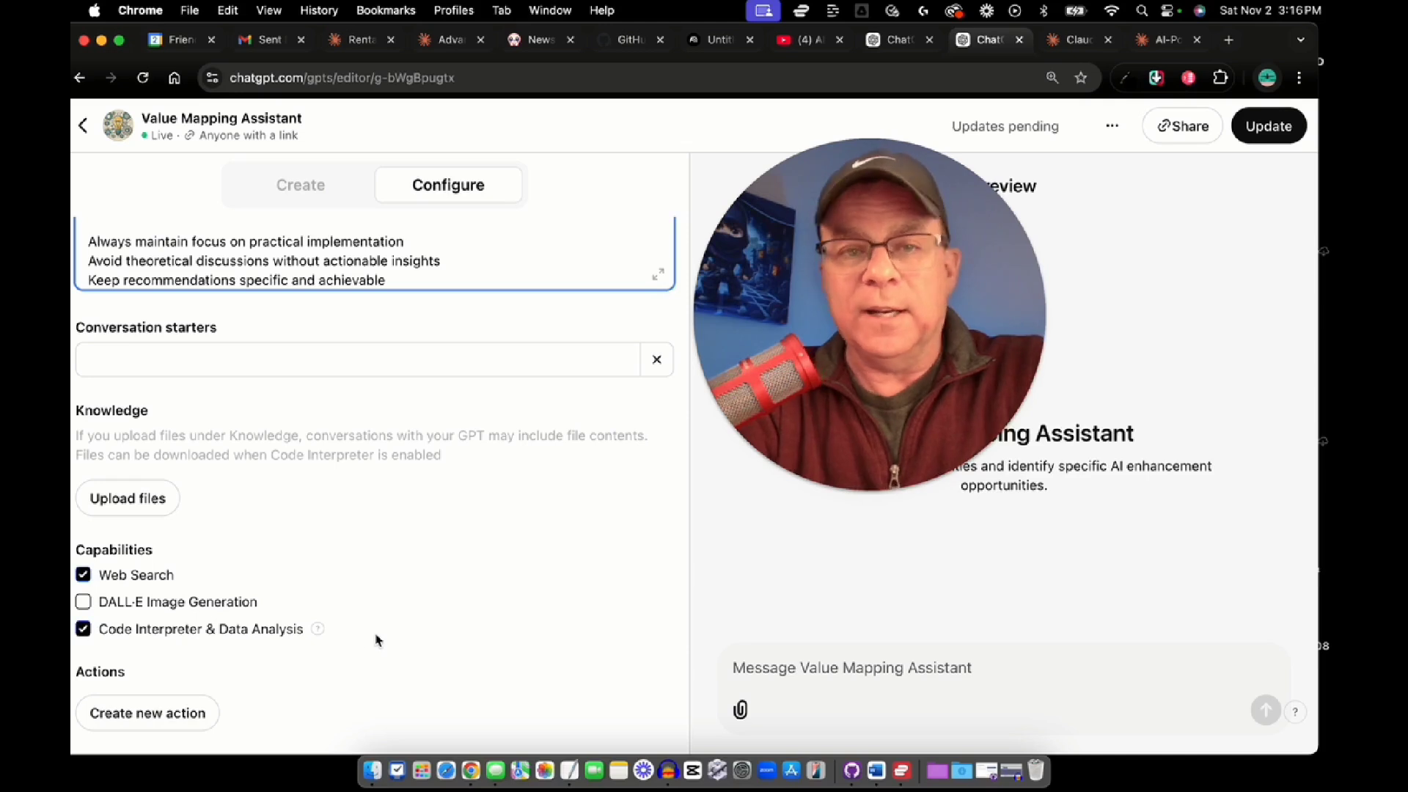
Update the Value Mapping Assistant and open its chat page via View GPT
left_click(1262, 134)
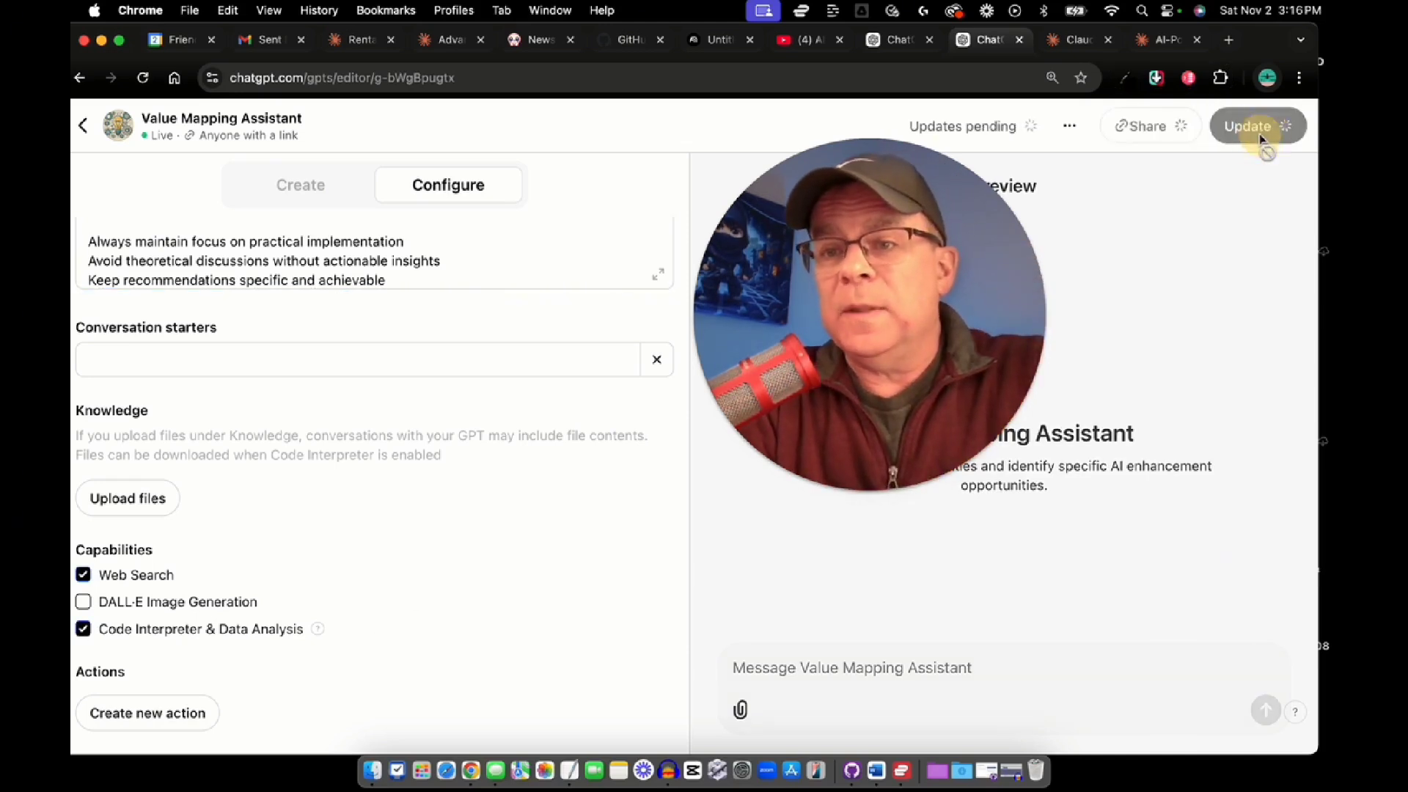
left_click_drag(950, 302, 569, 341)
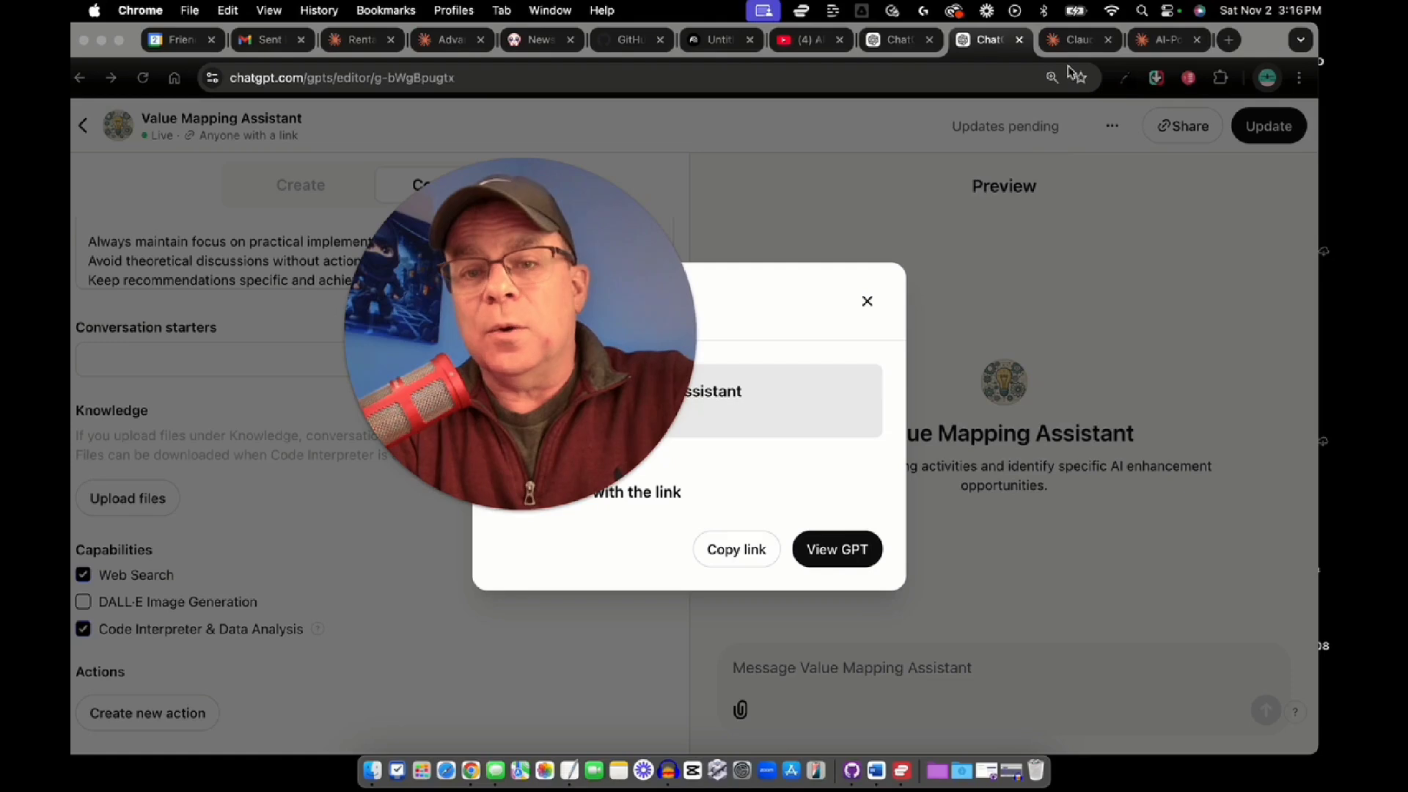
left_click(844, 549)
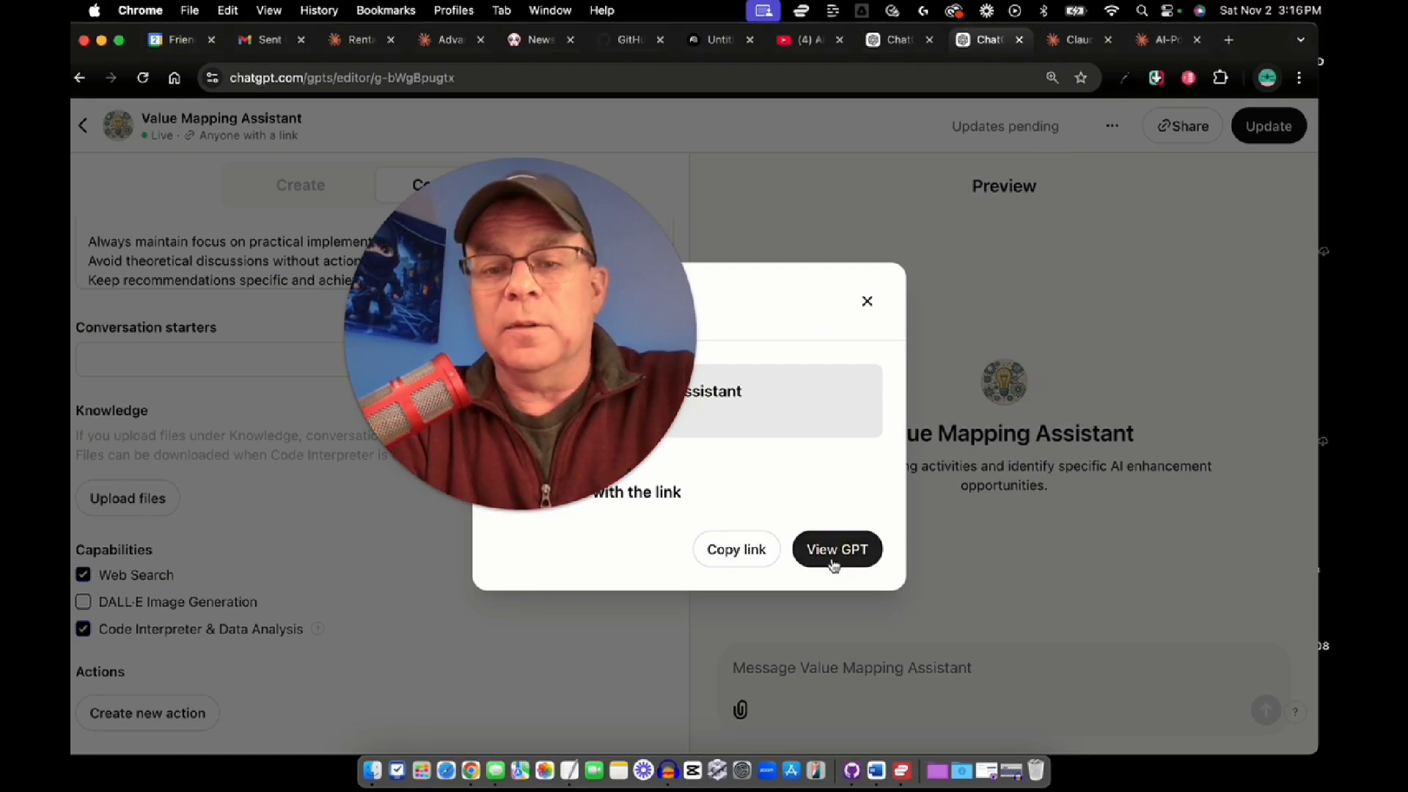
left_click(834, 558)
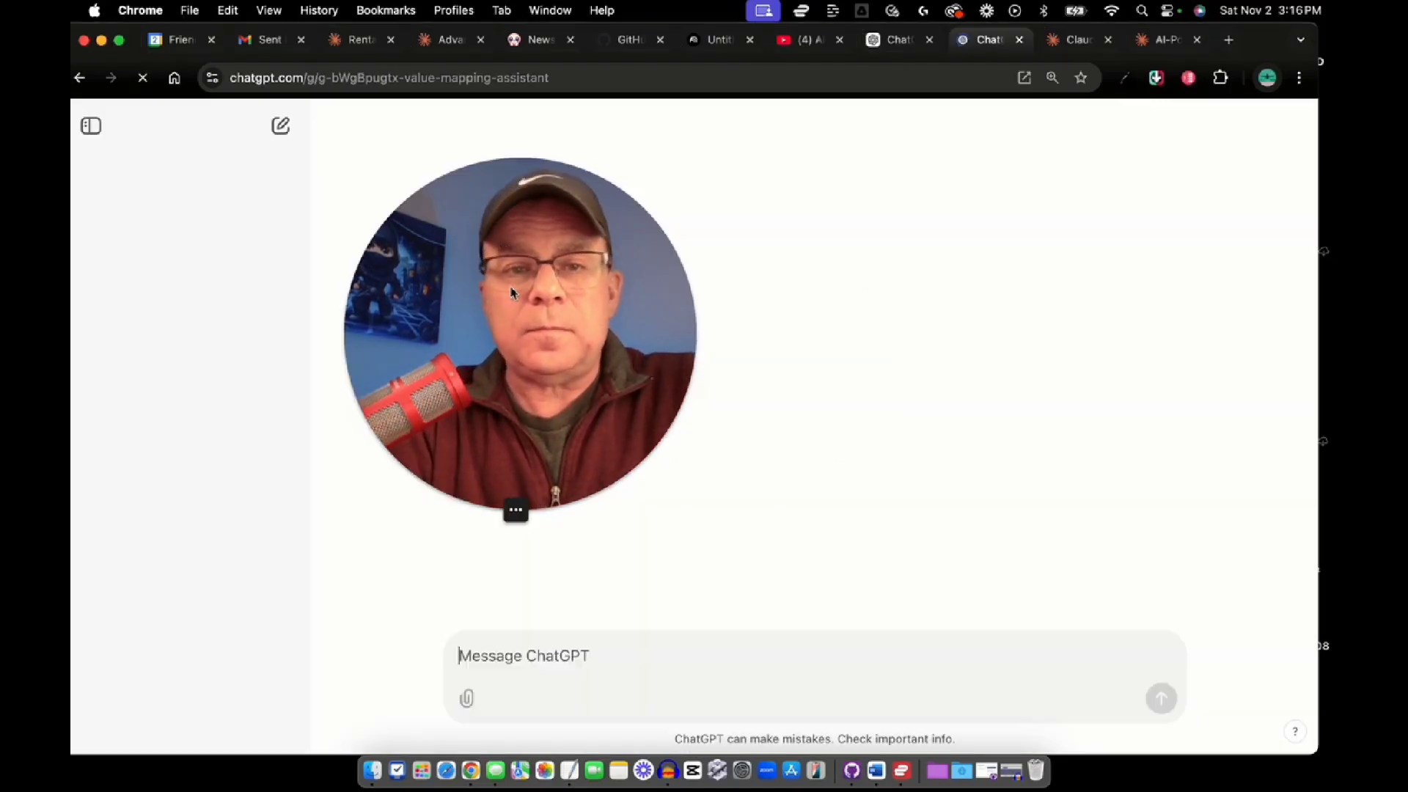
Send 'Let's start' to the Value Mapping Assistant, then bring up the Word agency notes
left_click_drag(493, 291, 326, 275)
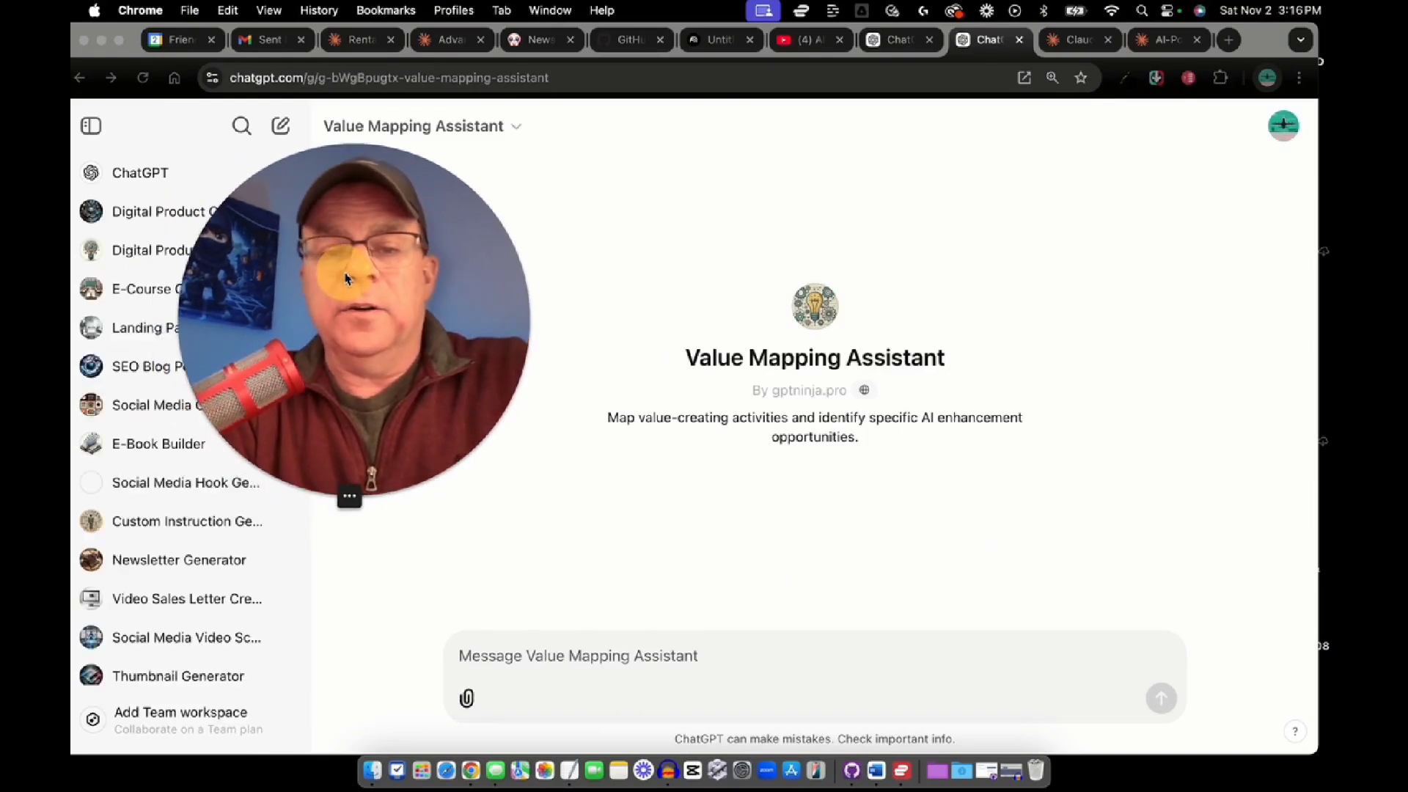
left_click(537, 659)
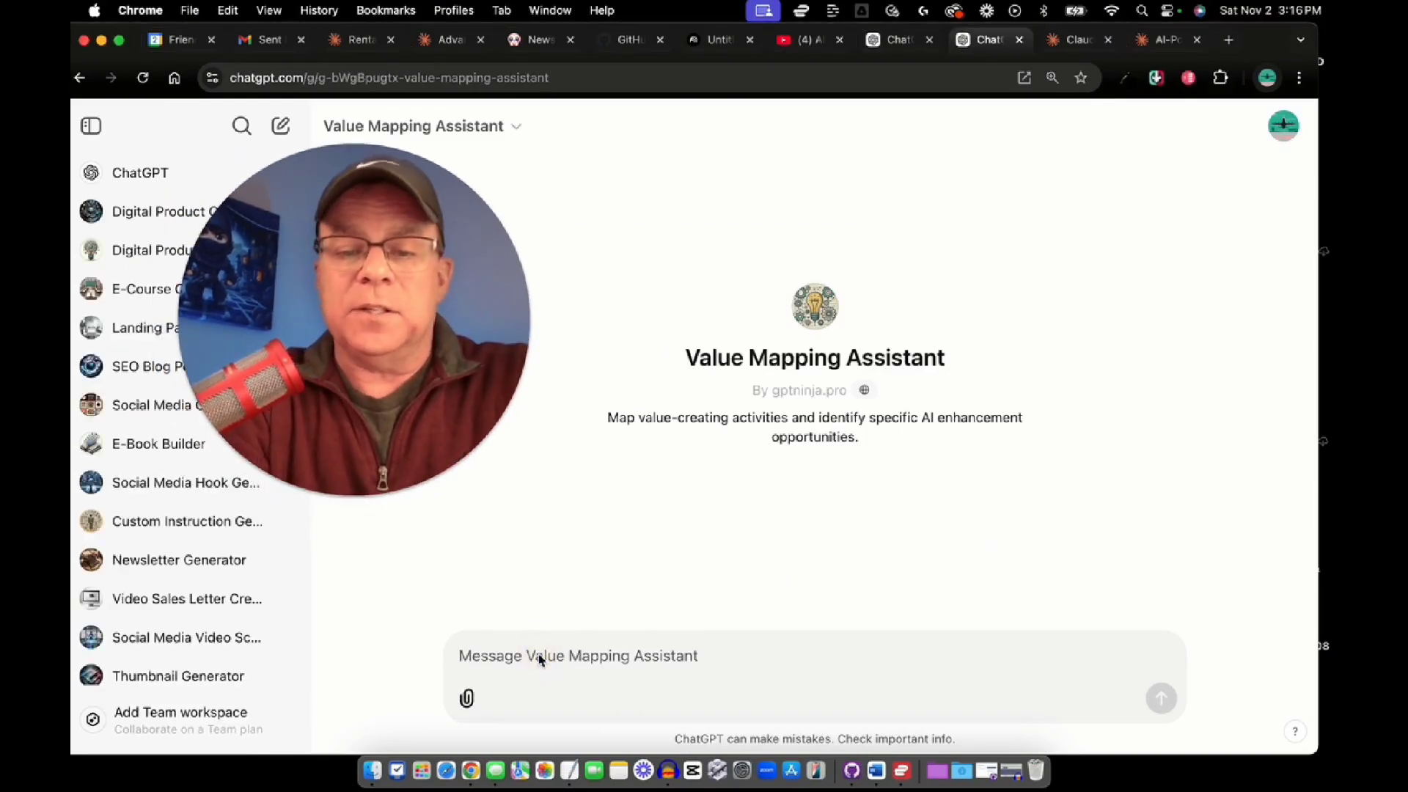
type("Let's start")
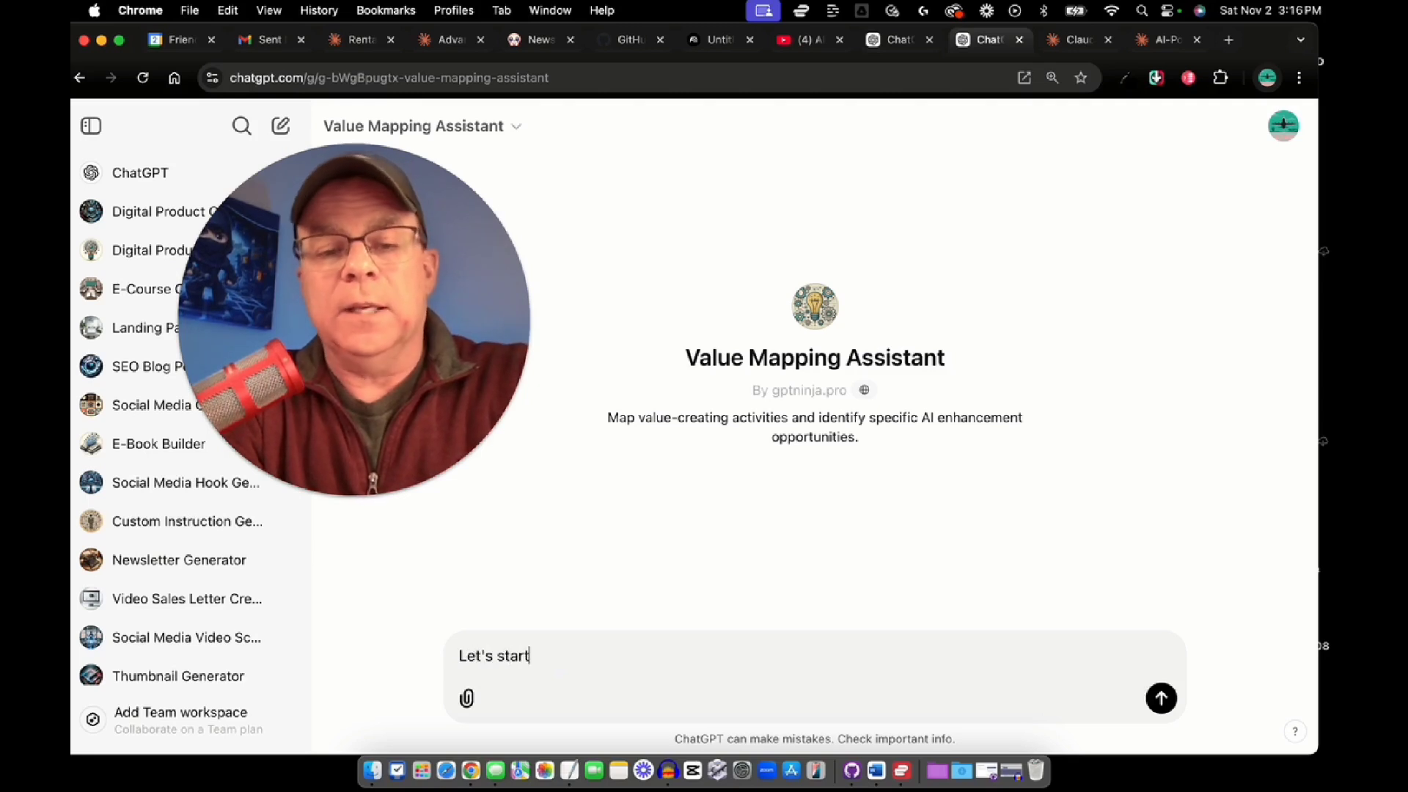
key("Return")
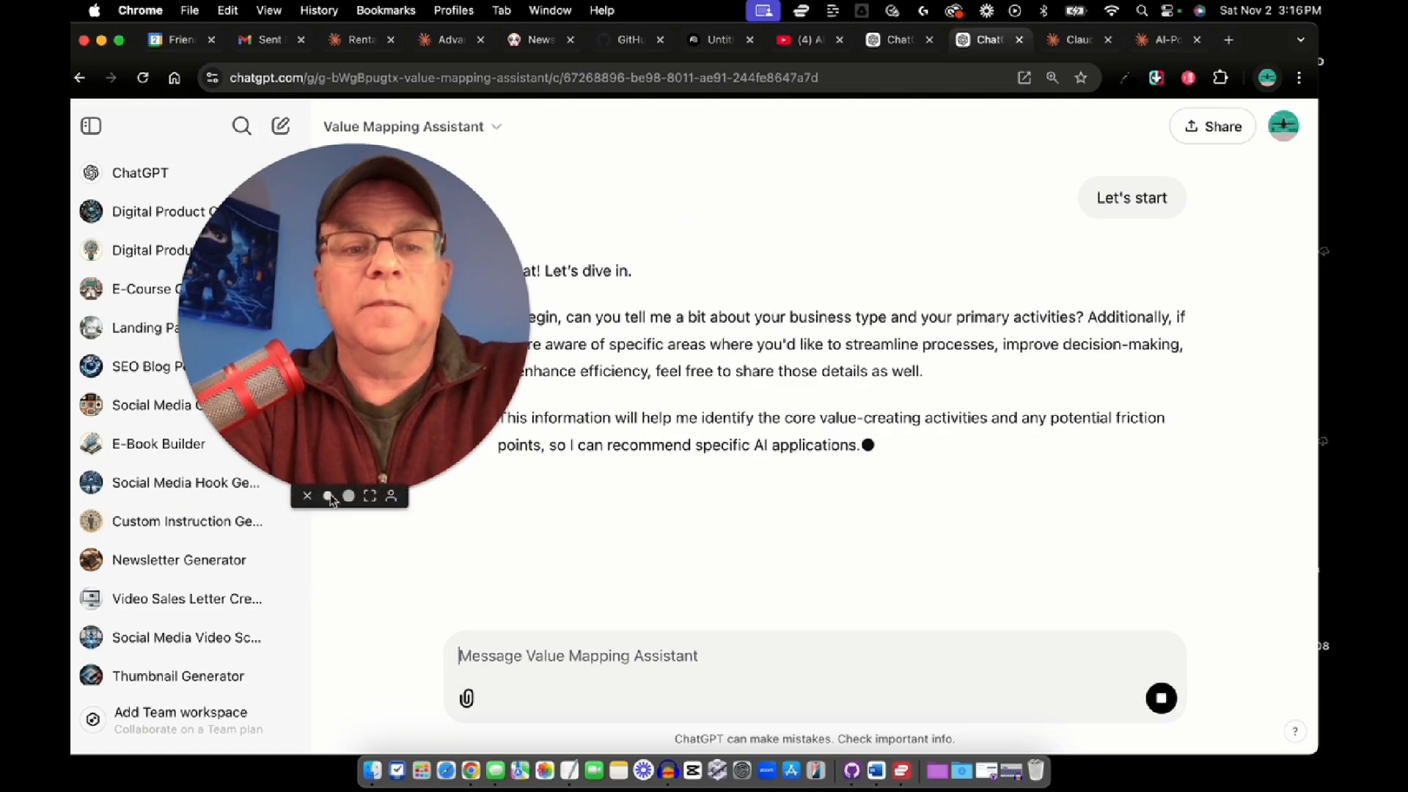
left_click(327, 497)
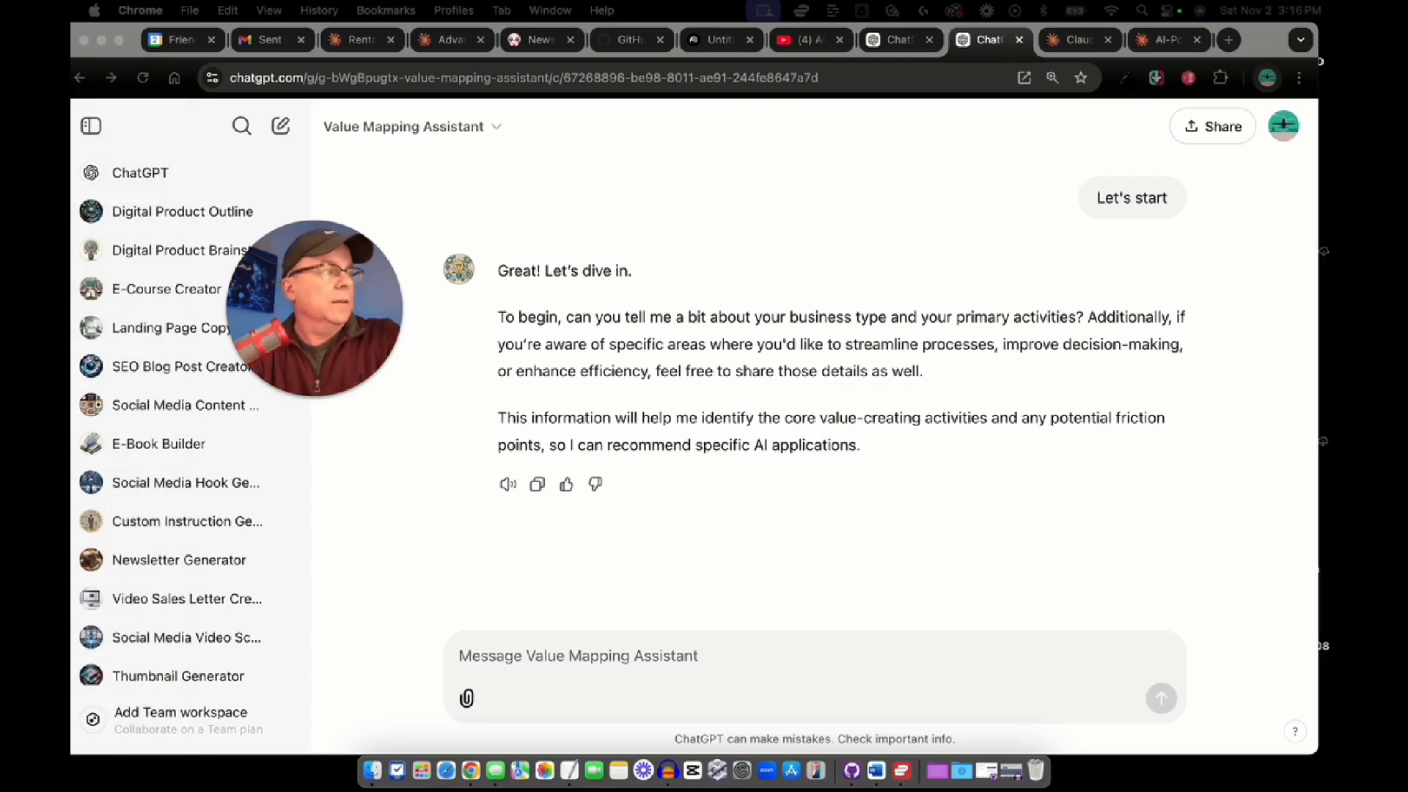
key("super+Tab")
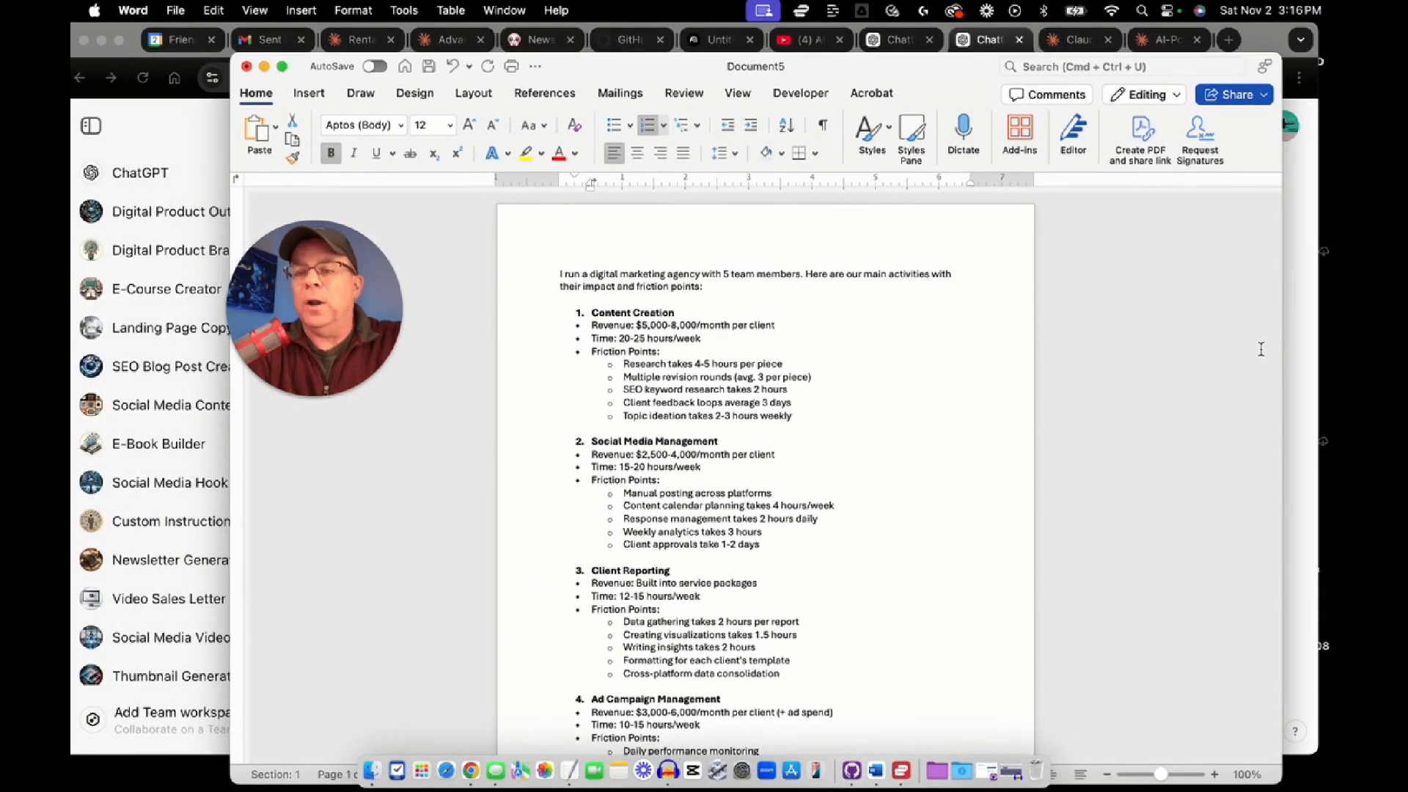
Place the Word window beside the chat and review the Content Creation section's 20-25 hours/week
left_click_drag(1283, 352, 969, 367)
left_click_drag(645, 69, 748, 40)
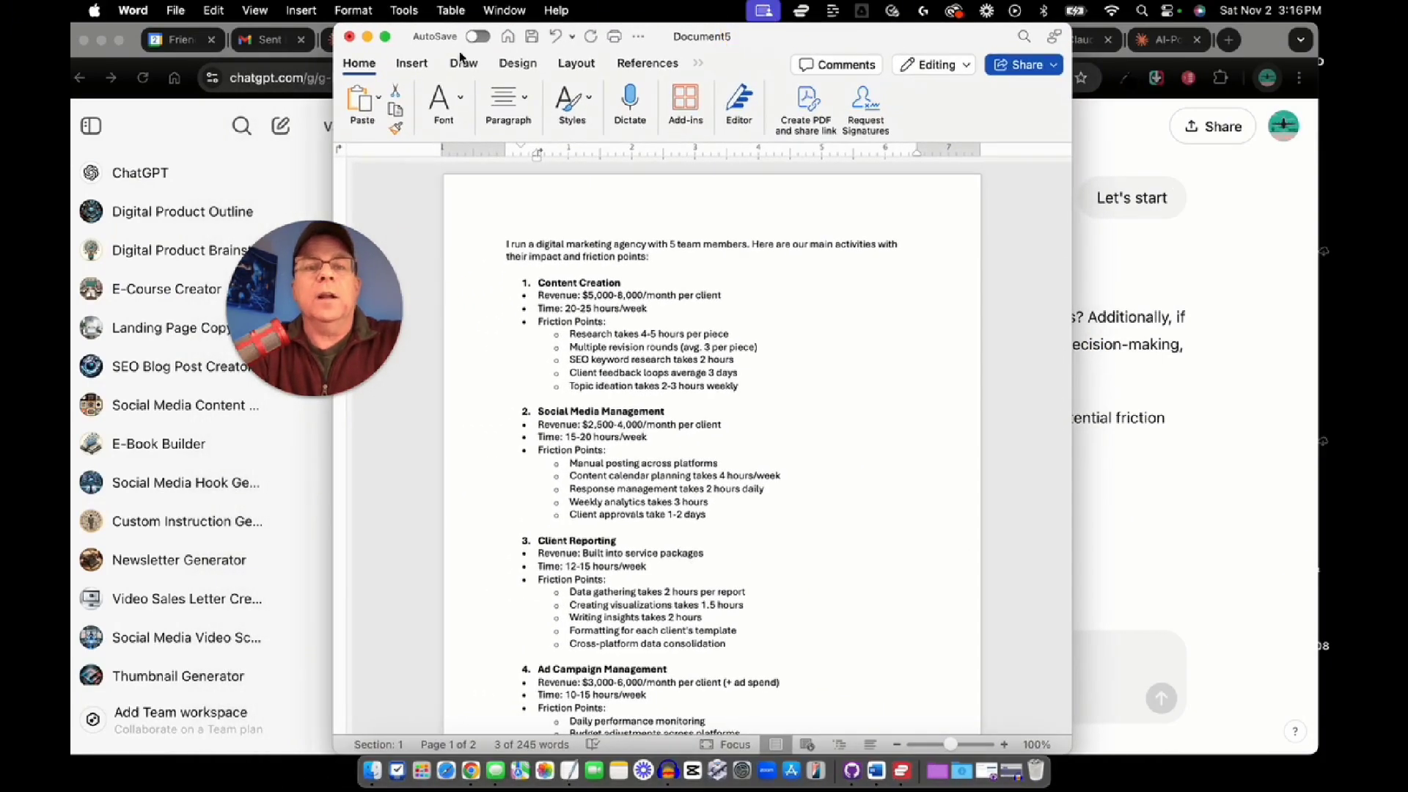
scroll(597, 296, "down", 1)
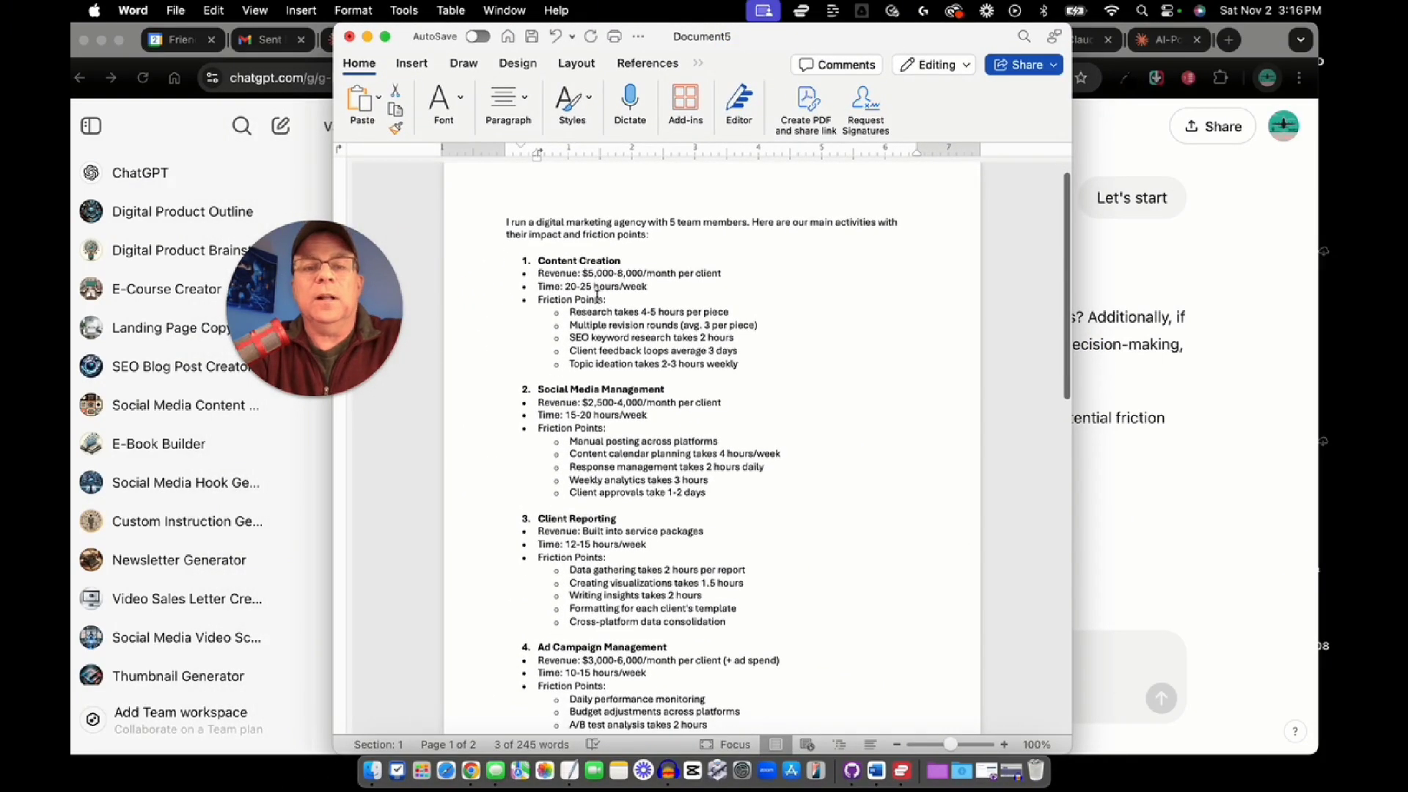
left_click_drag(536, 262, 722, 272)
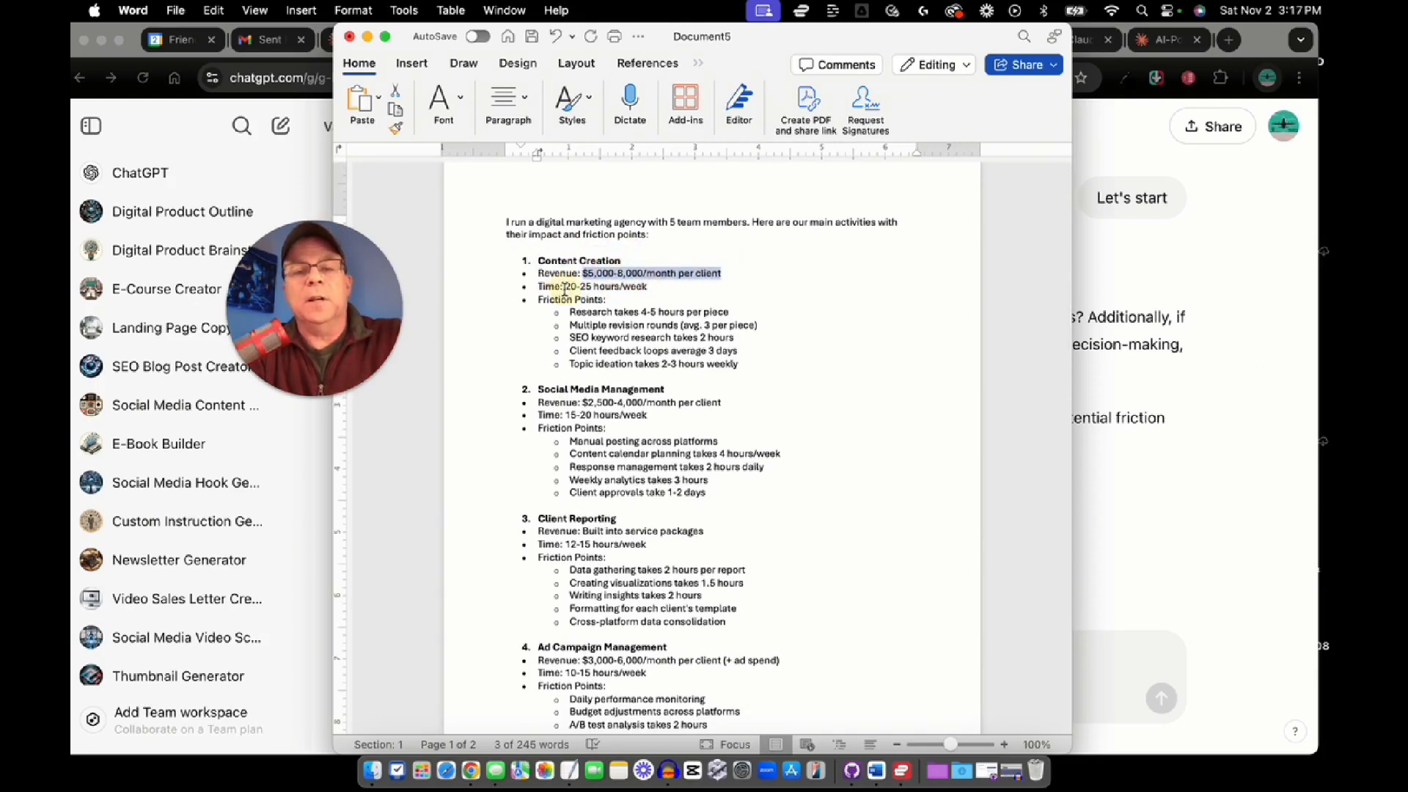
left_click_drag(564, 288, 652, 291)
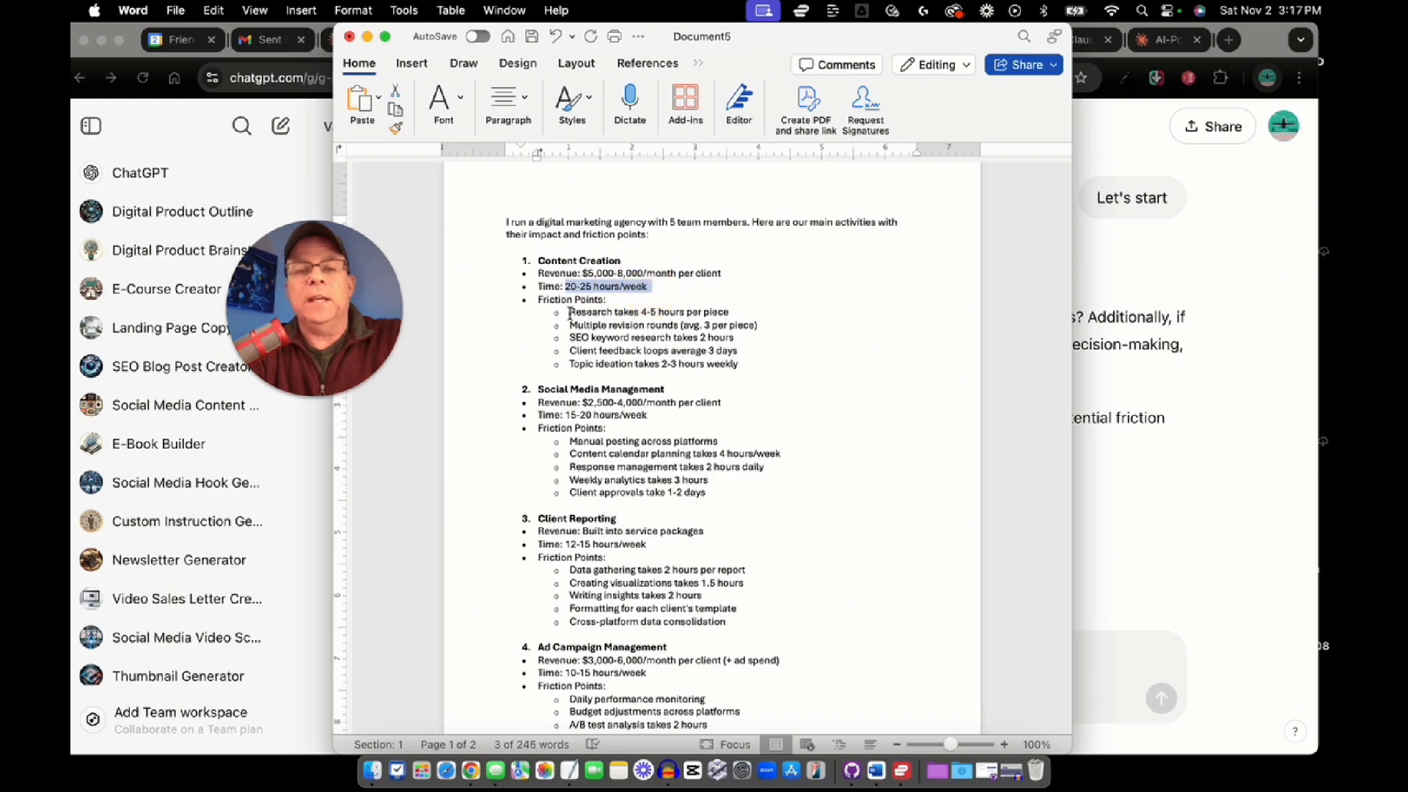
left_click_drag(571, 312, 767, 355)
Select the whole agency description from the intro through Client Onboarding
scroll(769, 360, "down", 3)
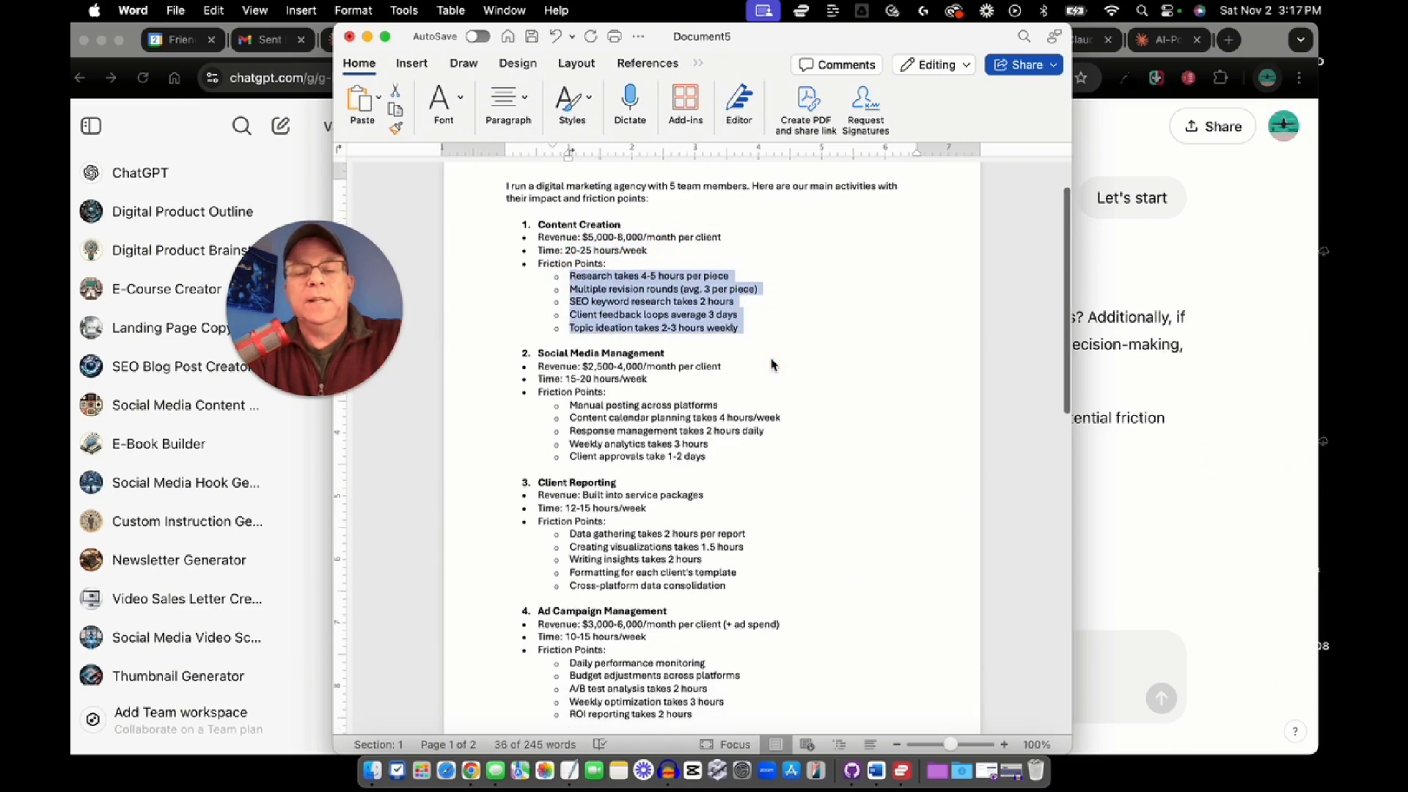
left_click(536, 269)
scroll(623, 297, "down", 8)
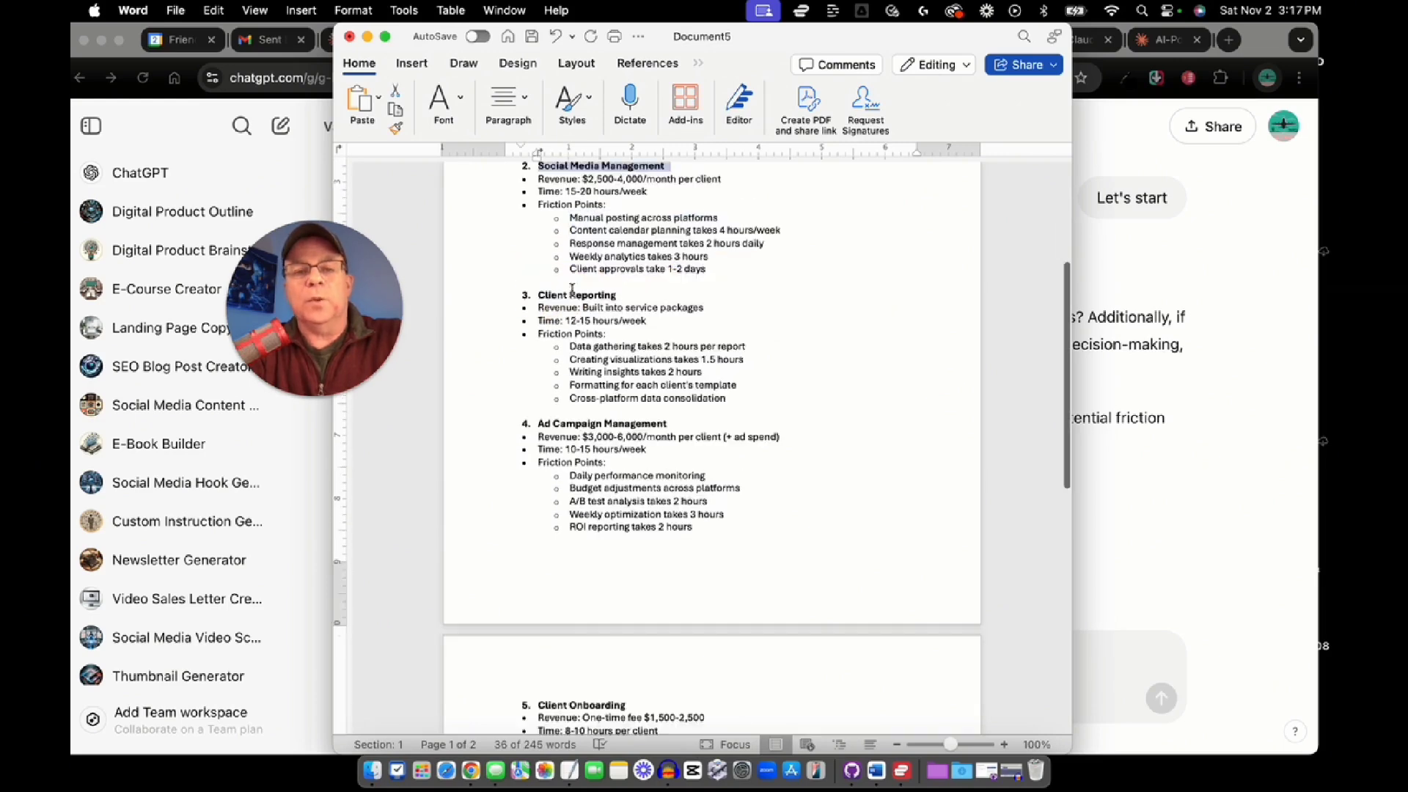
scroll(623, 297, "down", 5)
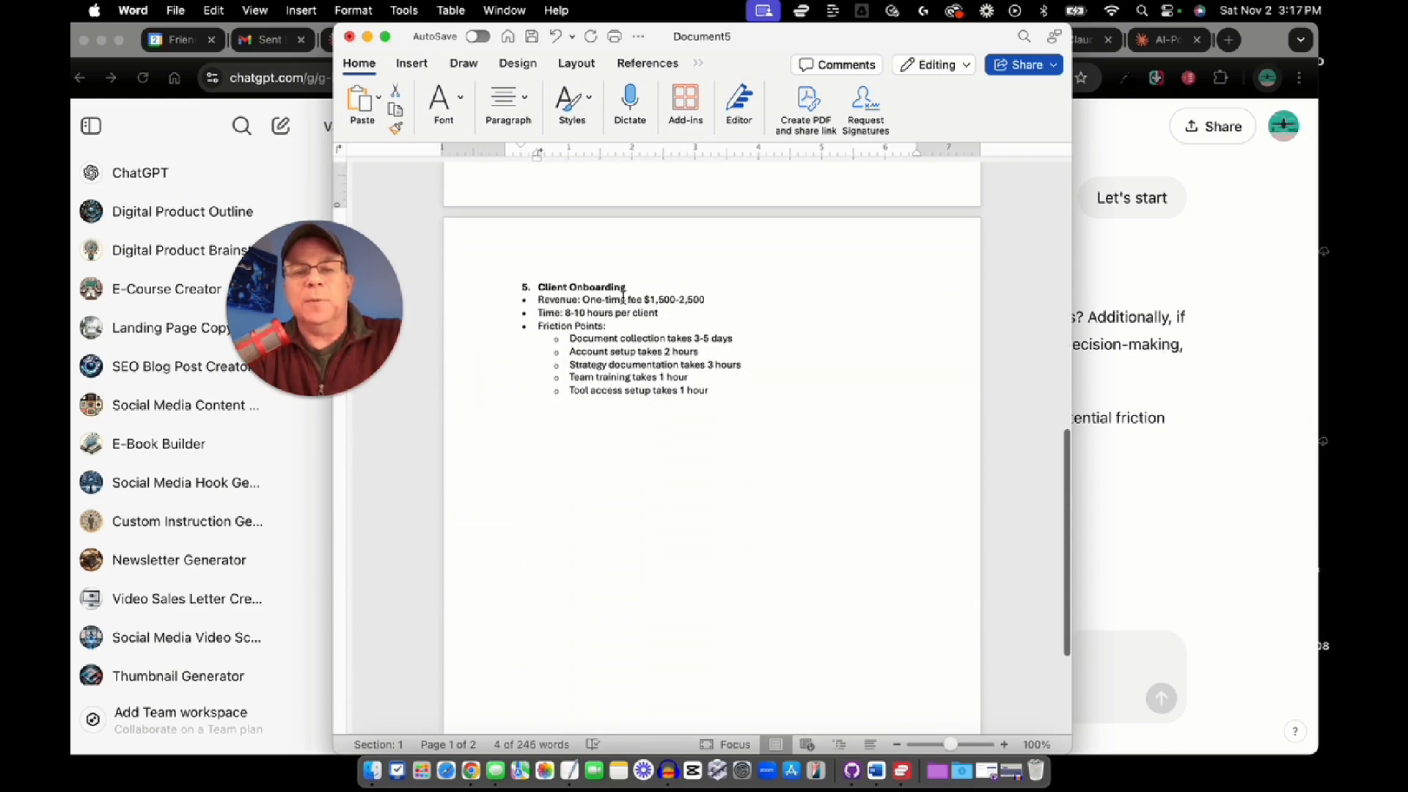
scroll(623, 297, "up", 15)
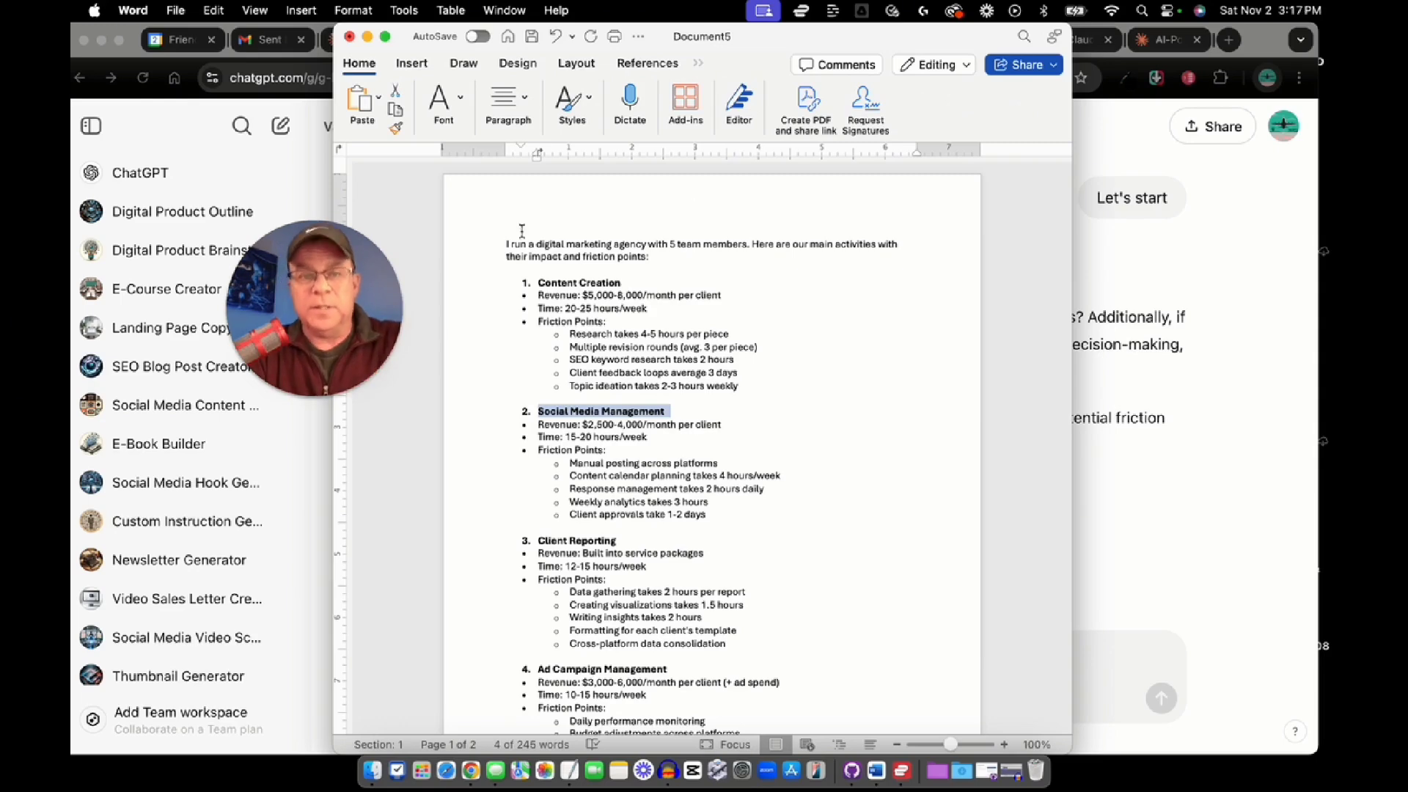
left_click_drag(503, 243, 760, 645)
Paste the agency description into the Value Mapping Assistant chat and send it
left_click(1192, 542)
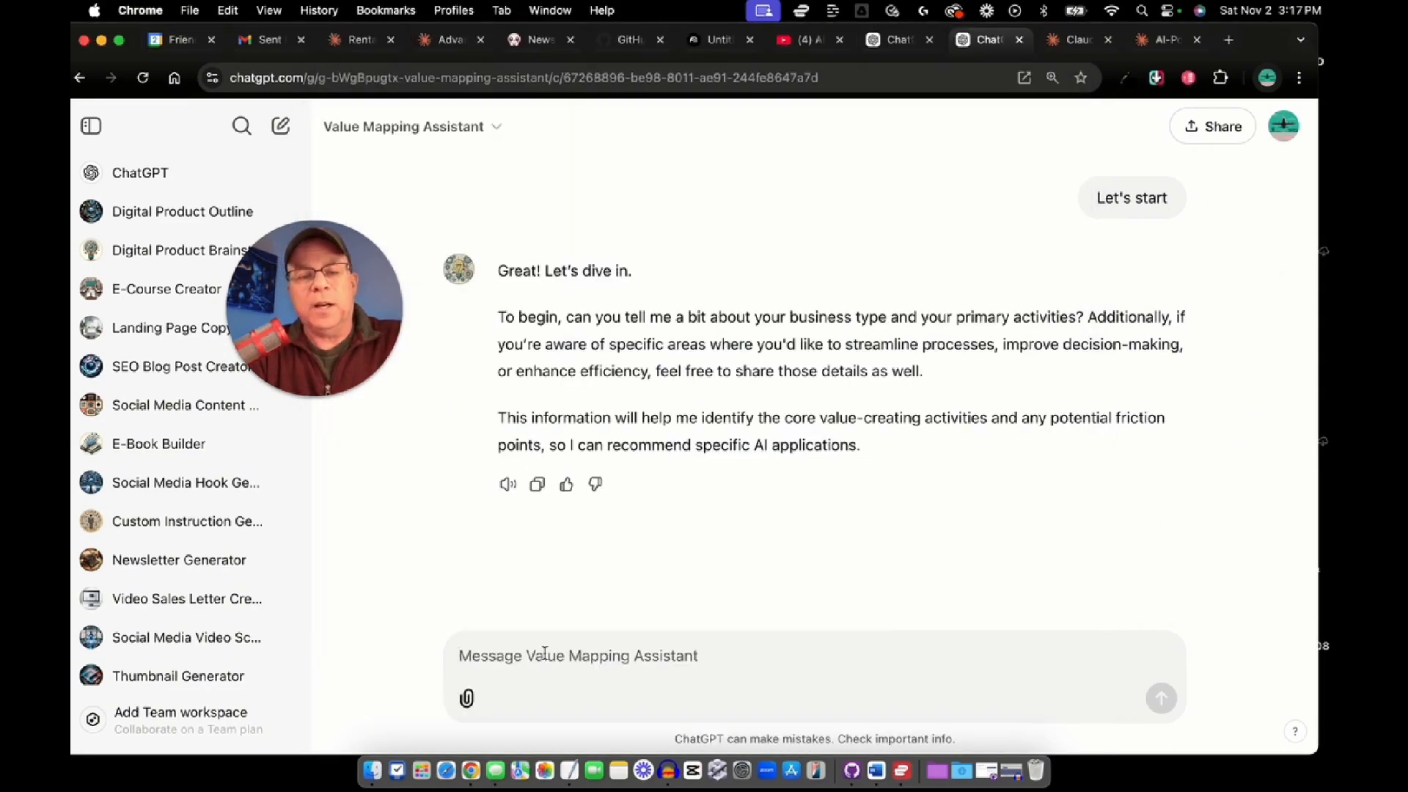
key("super+v")
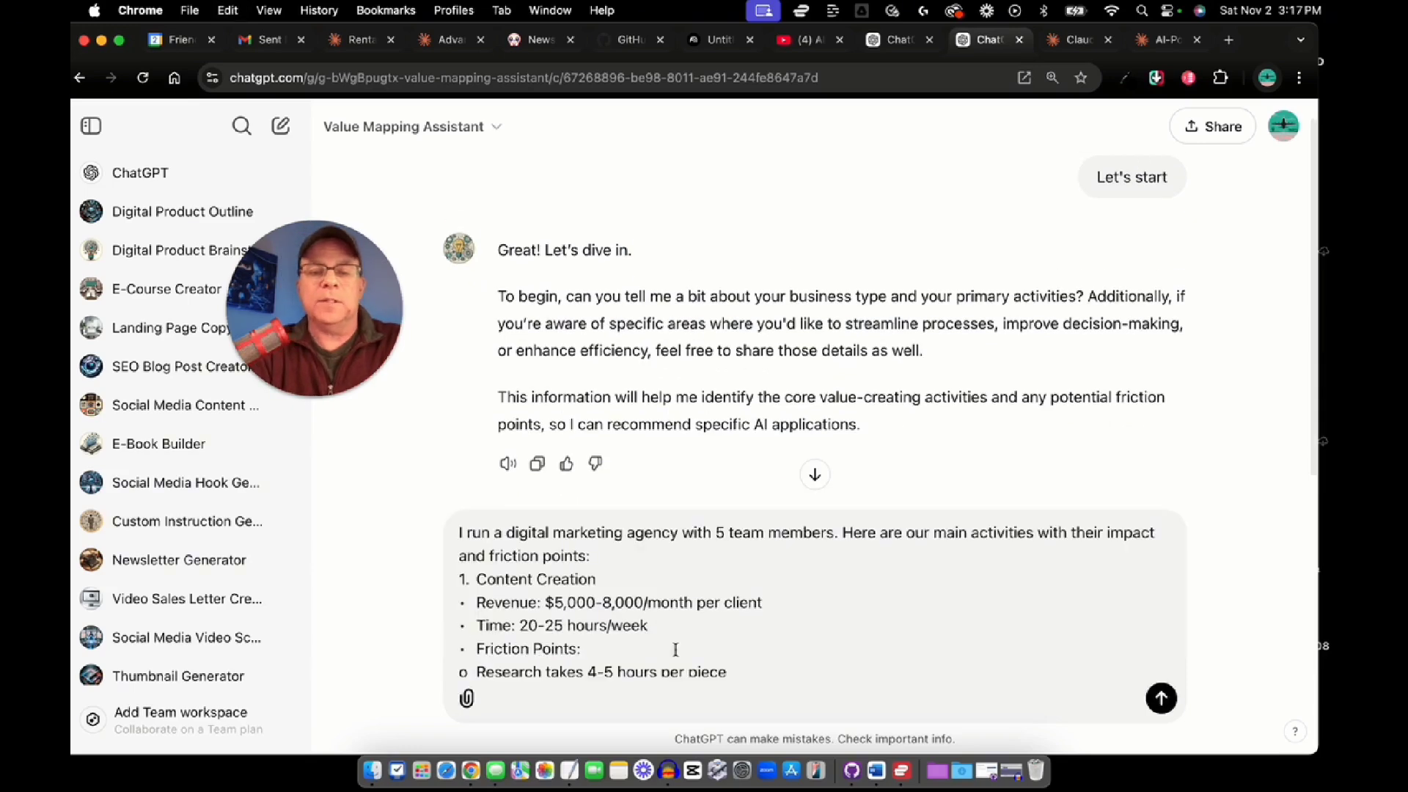
left_click(1149, 704)
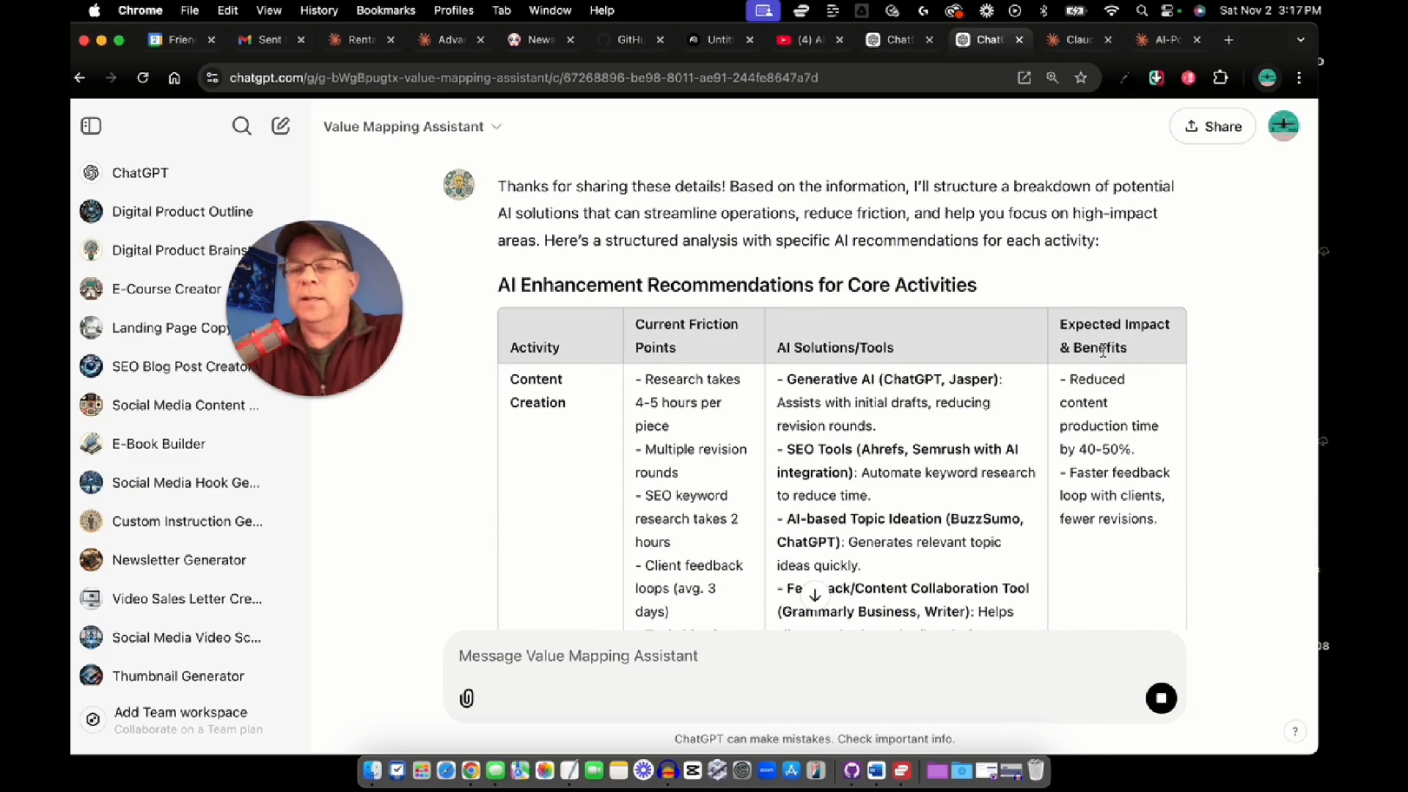
Follow the AI Enhancement Recommendations table as it streams in
scroll(1102, 352, "down", 5)
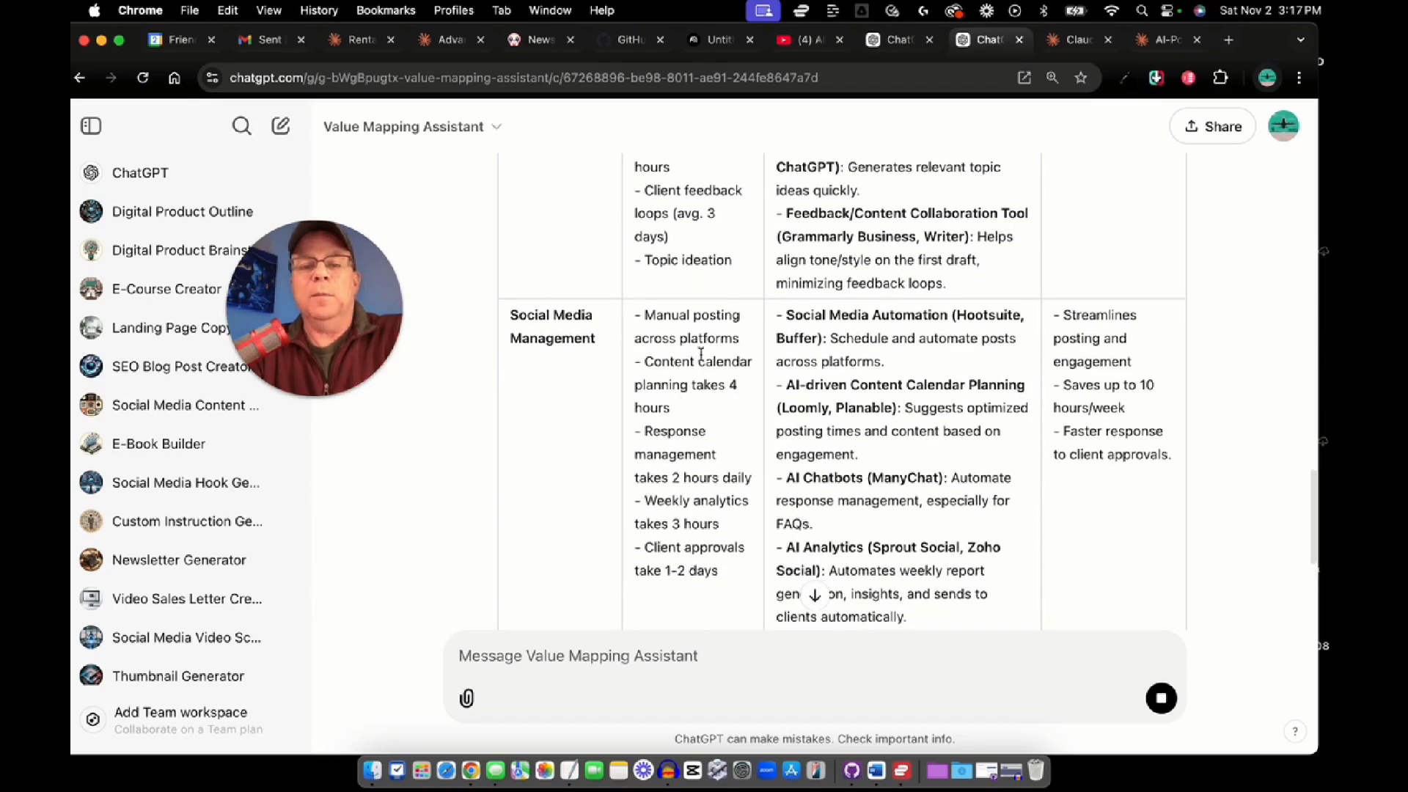
scroll(840, 310, "down", 3)
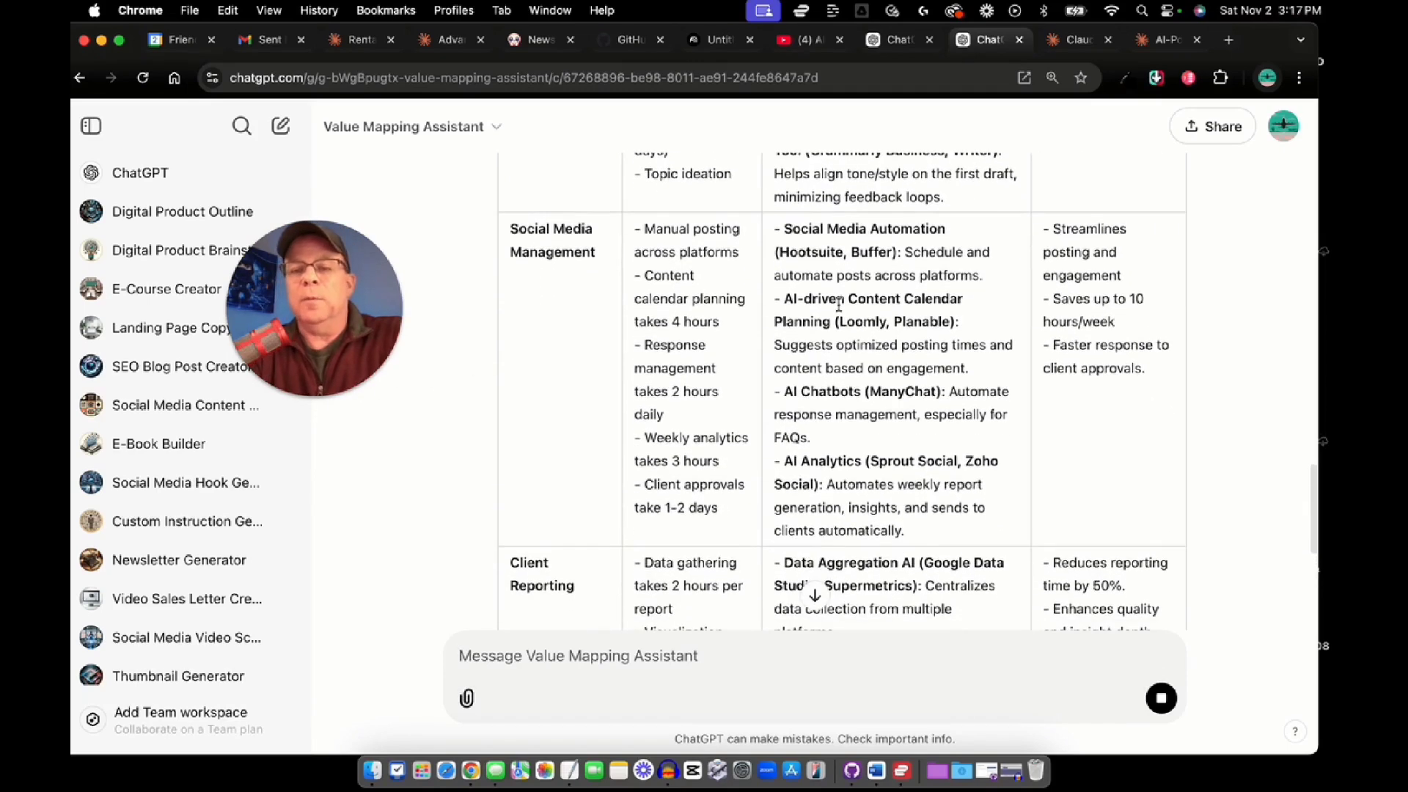
scroll(891, 481, "down", 5)
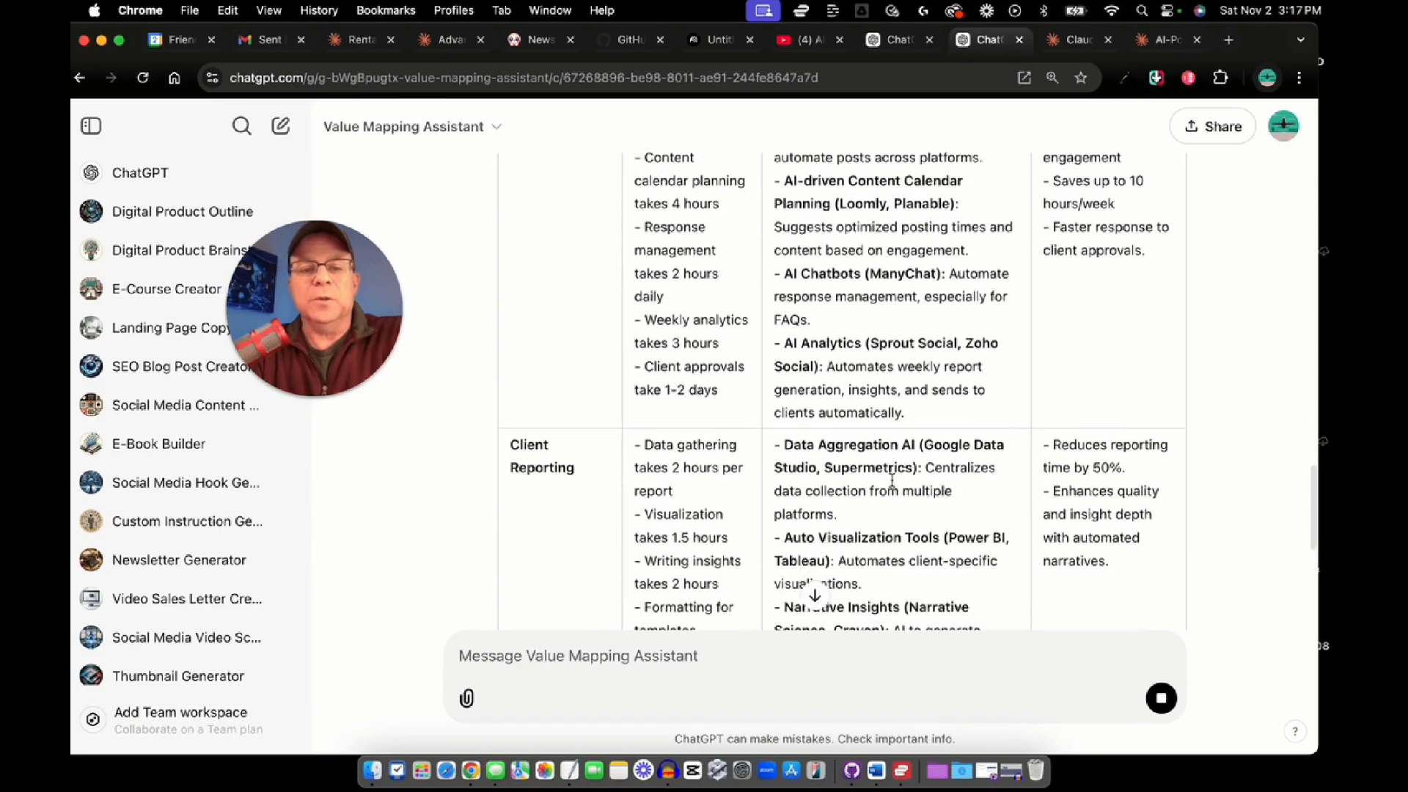
scroll(893, 484, "down", 3)
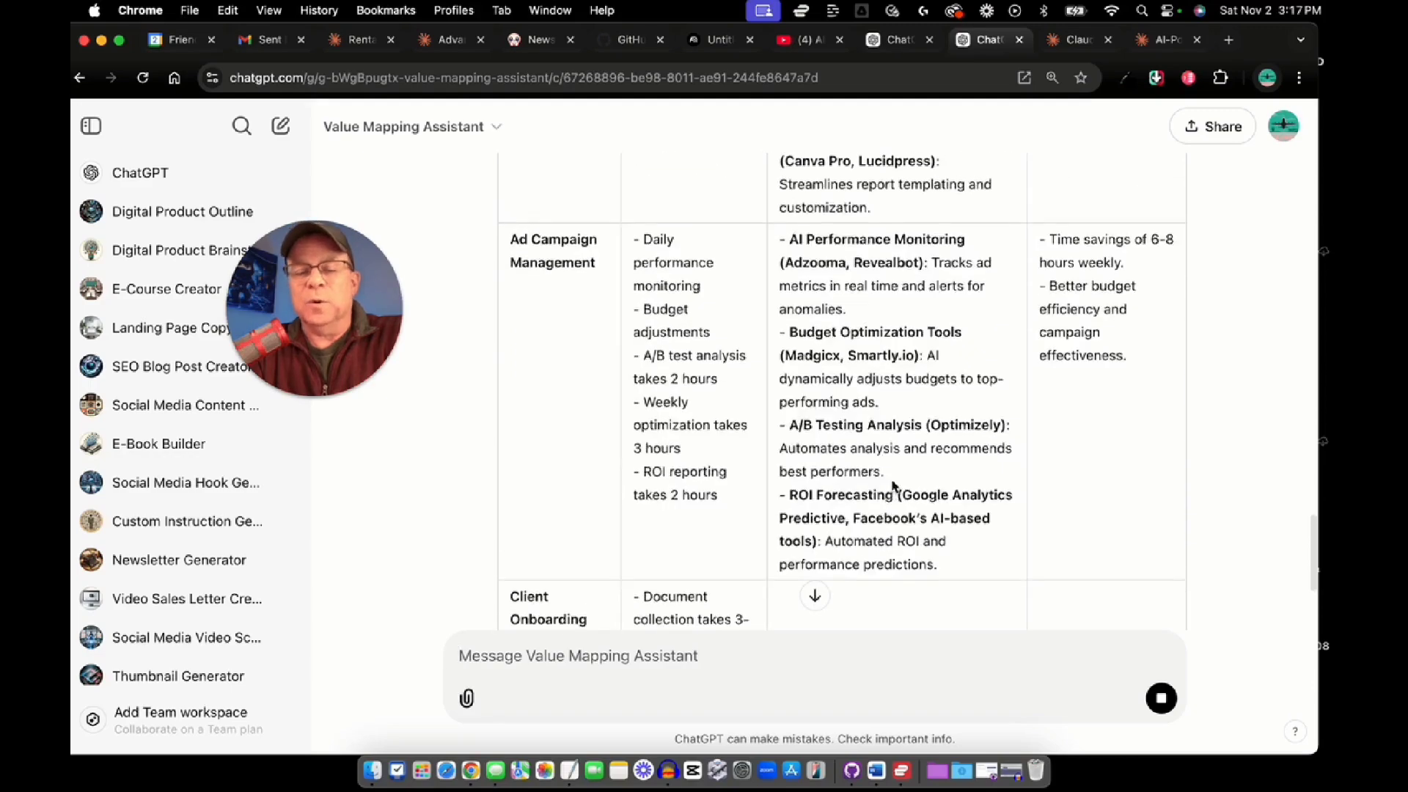
scroll(893, 486, "up", 10)
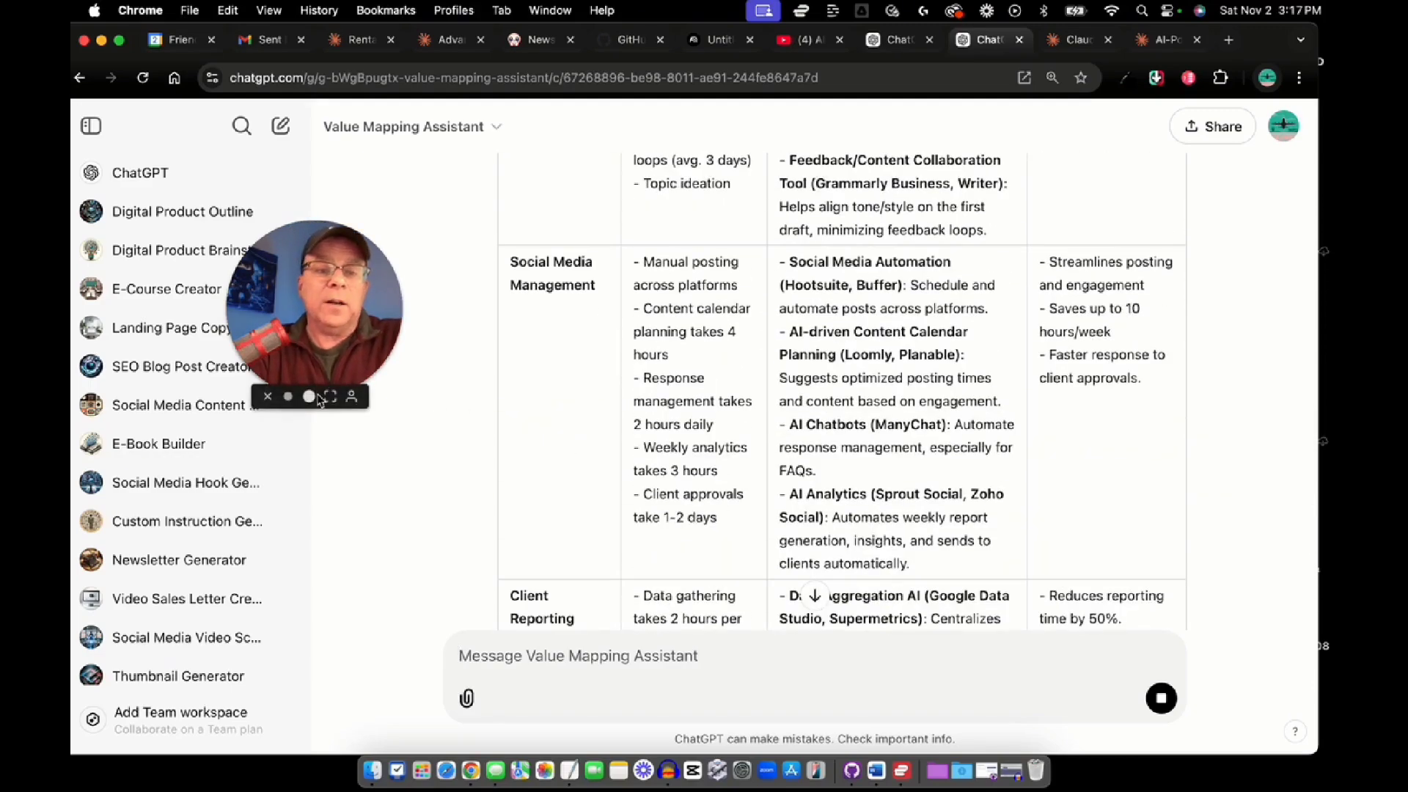
left_click(317, 397)
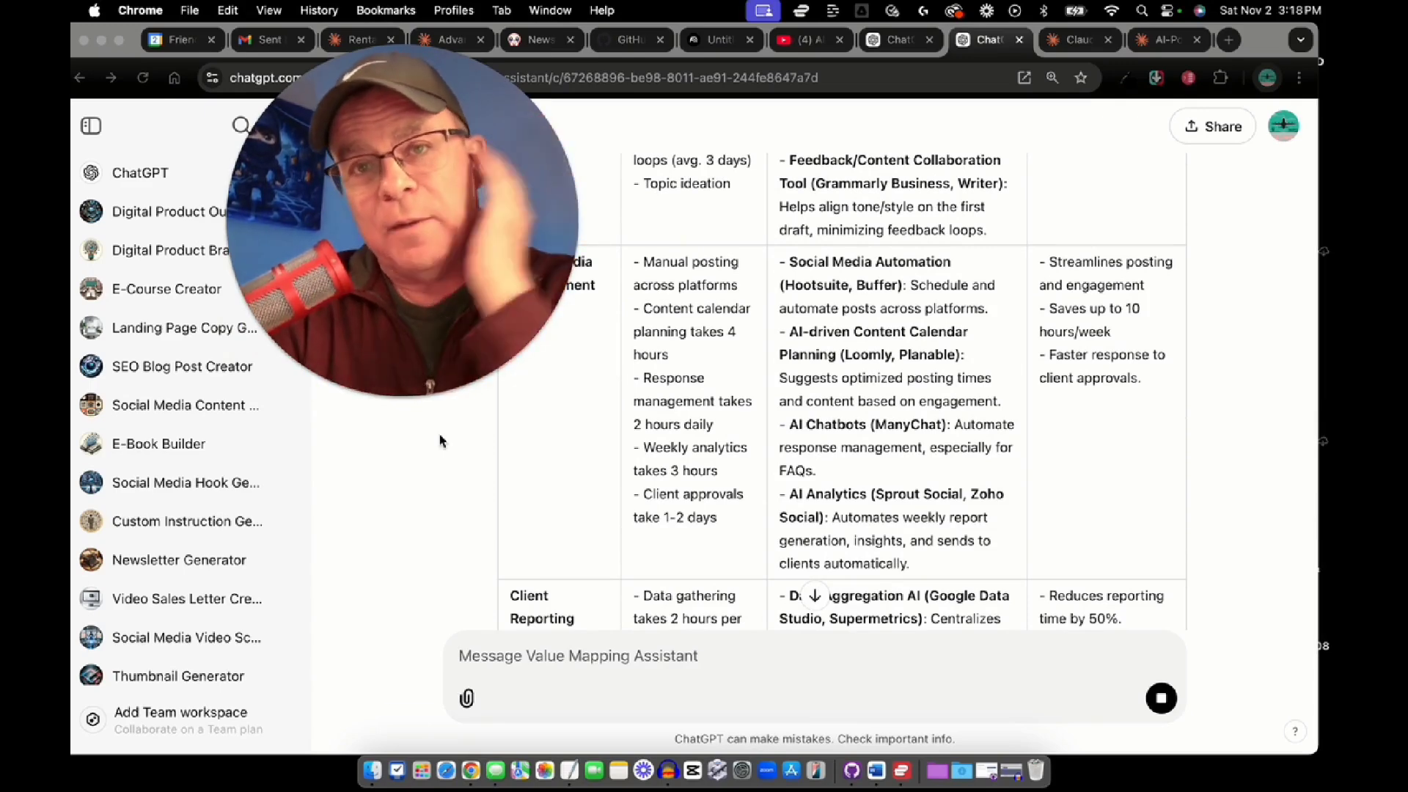
mouse_move(396, 285)
left_click_drag(396, 286, 386, 443)
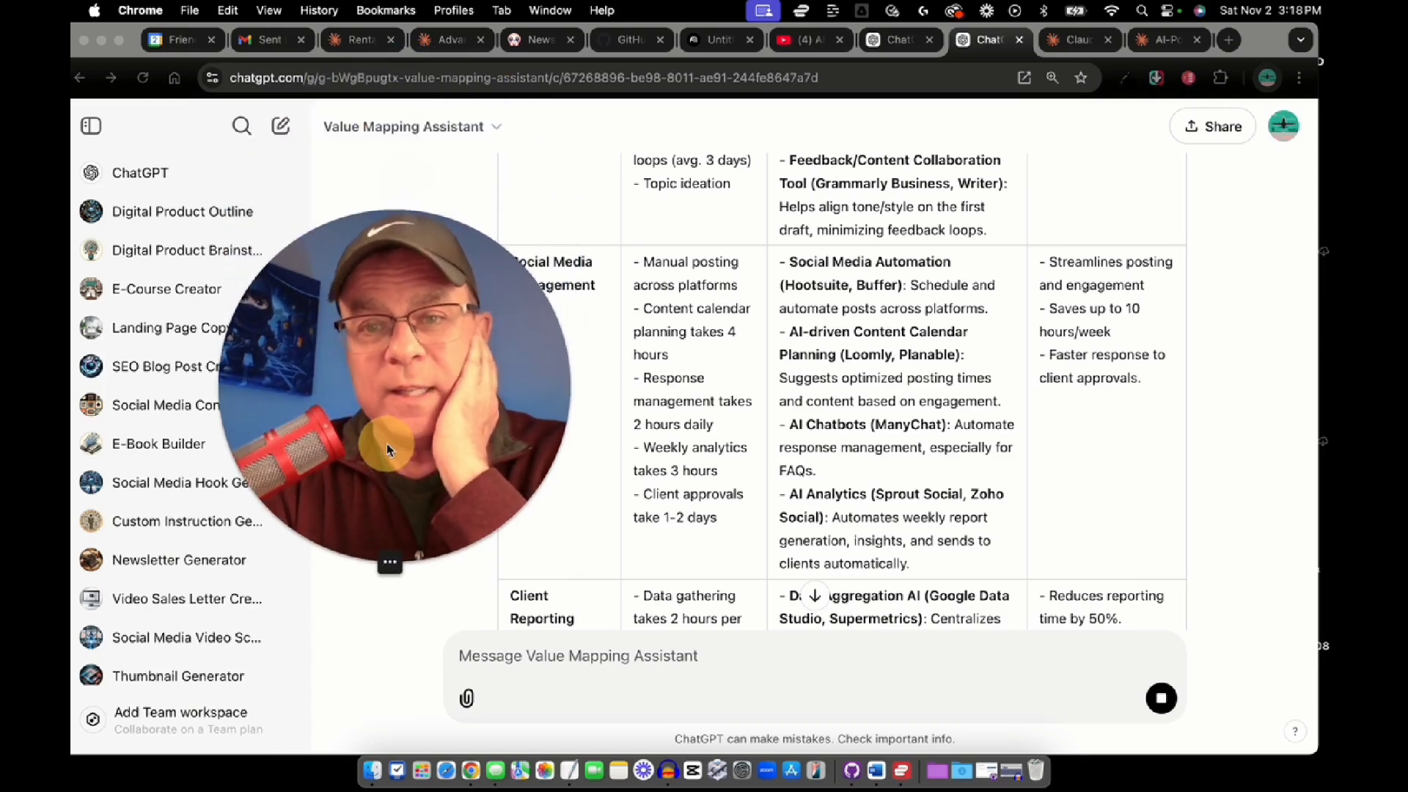
Scroll back to the reply's intro, then down until all five activities are covered
scroll(863, 423, "up", 3)
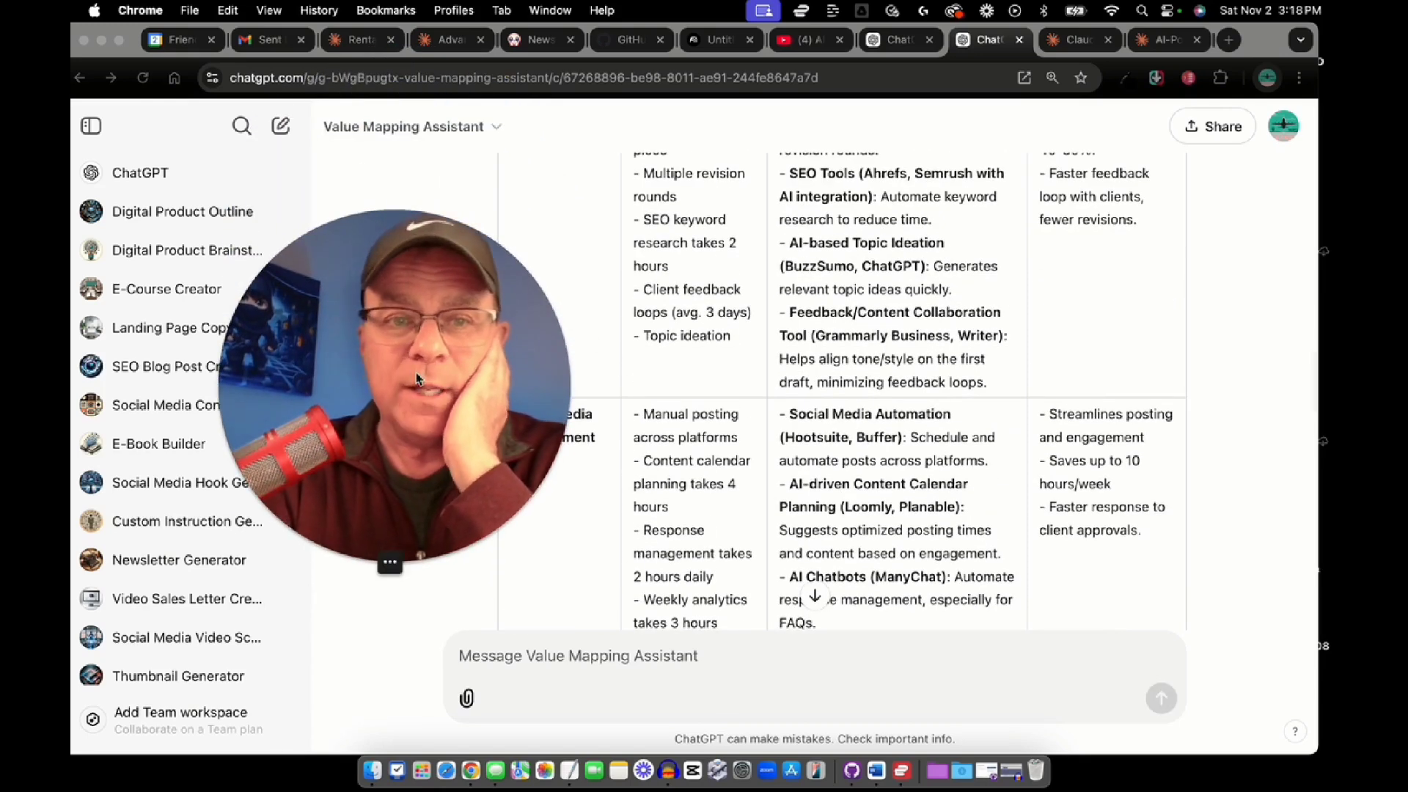
scroll(746, 425, "up", 5)
scroll(745, 425, "up", 3)
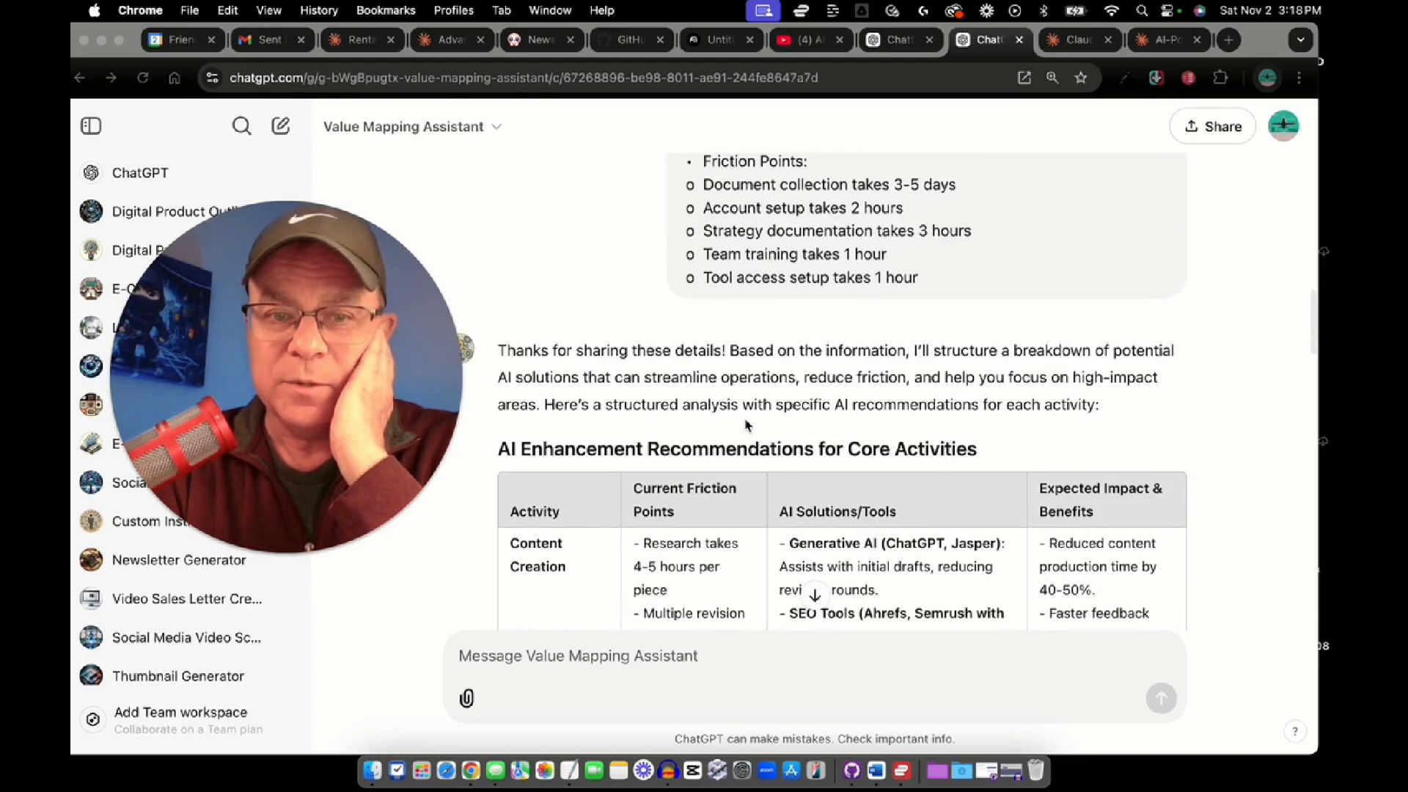
scroll(733, 411, "down", 5)
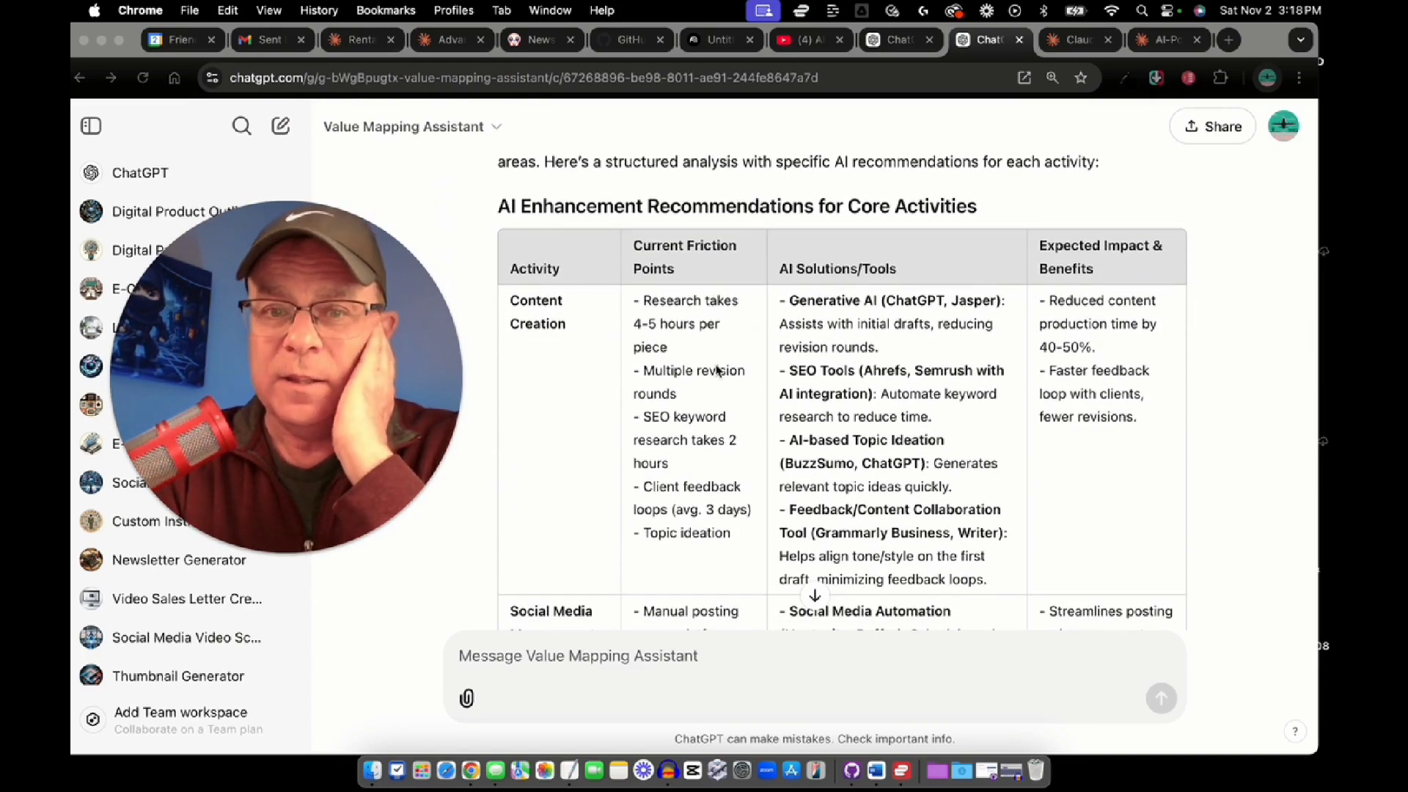
scroll(1029, 407, "down", 1)
scroll(1029, 407, "down", 2)
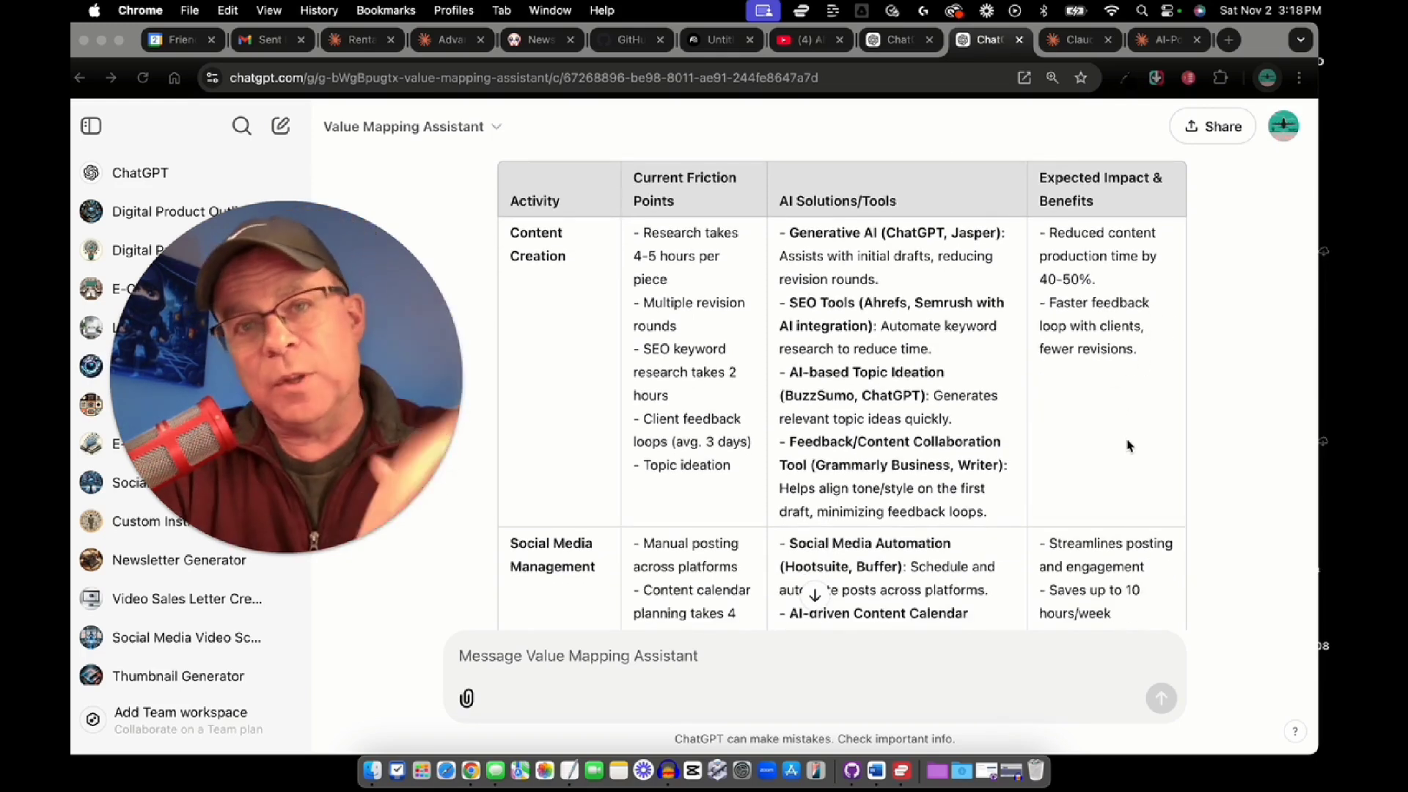
scroll(1127, 445, "down", 3)
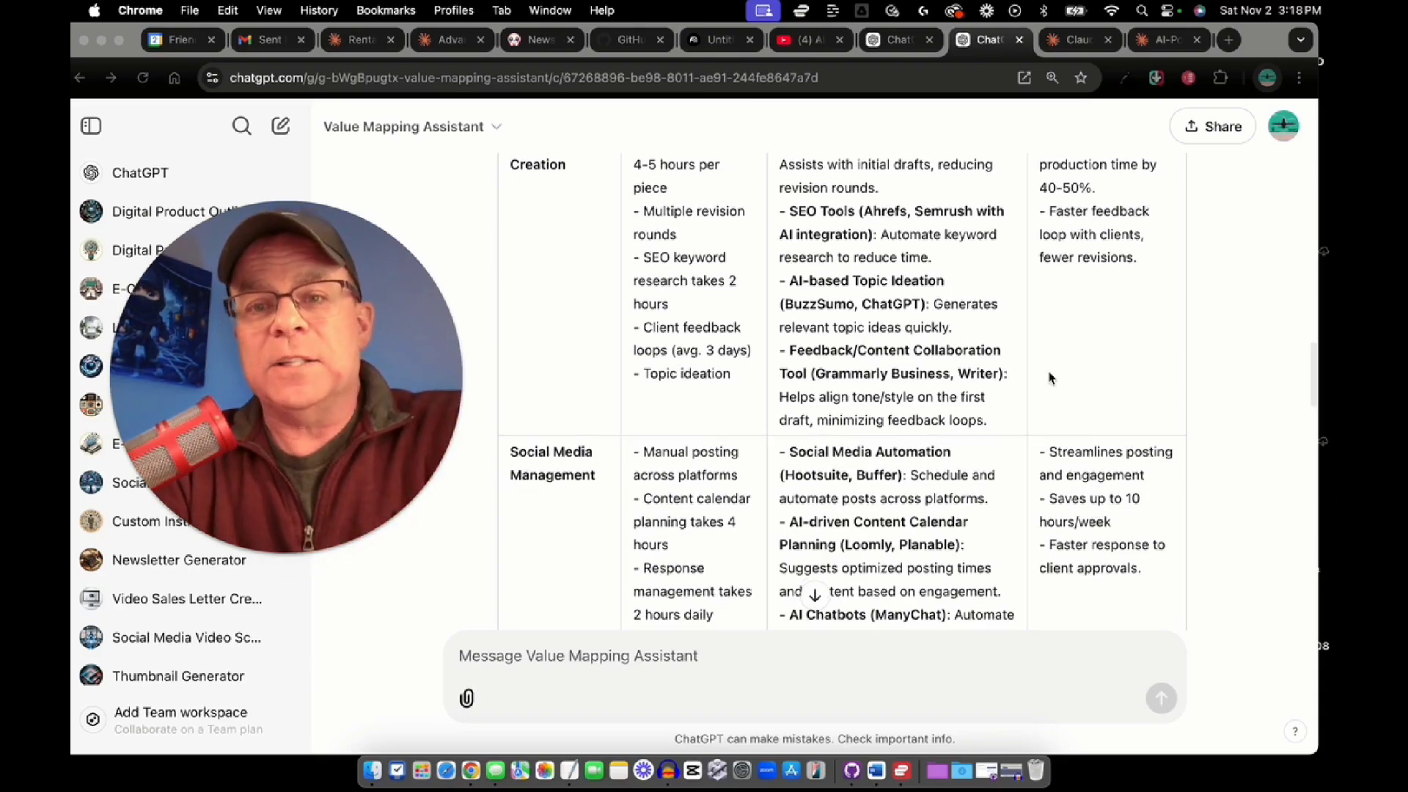
scroll(1051, 378, "down", 6)
Review the tool recommendations, highlighting the Ahrefs and Semrush SEO Tools line for Content Creation
scroll(1050, 377, "up", 15)
scroll(1050, 378, "down", 1)
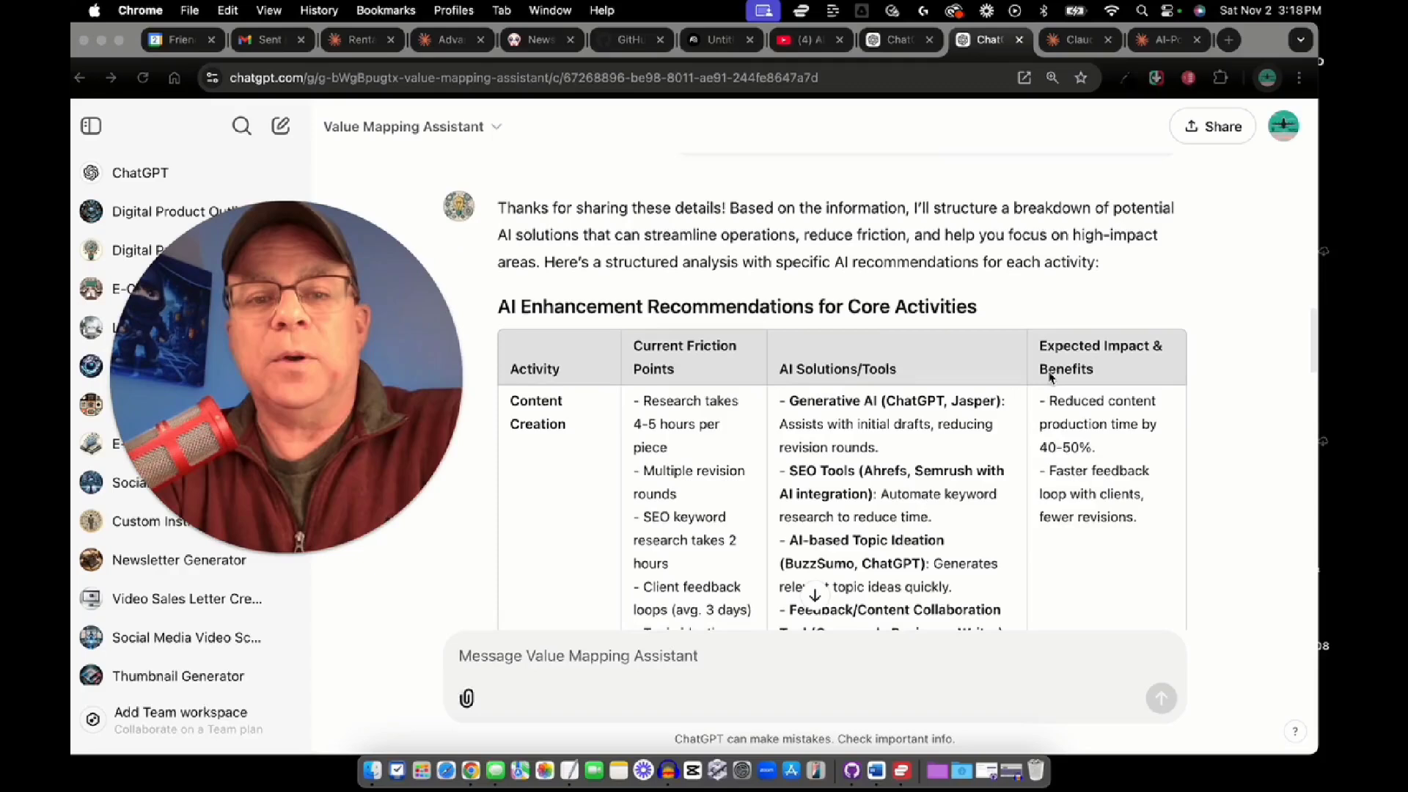
scroll(816, 420, "down", 1)
left_click_drag(790, 432, 946, 477)
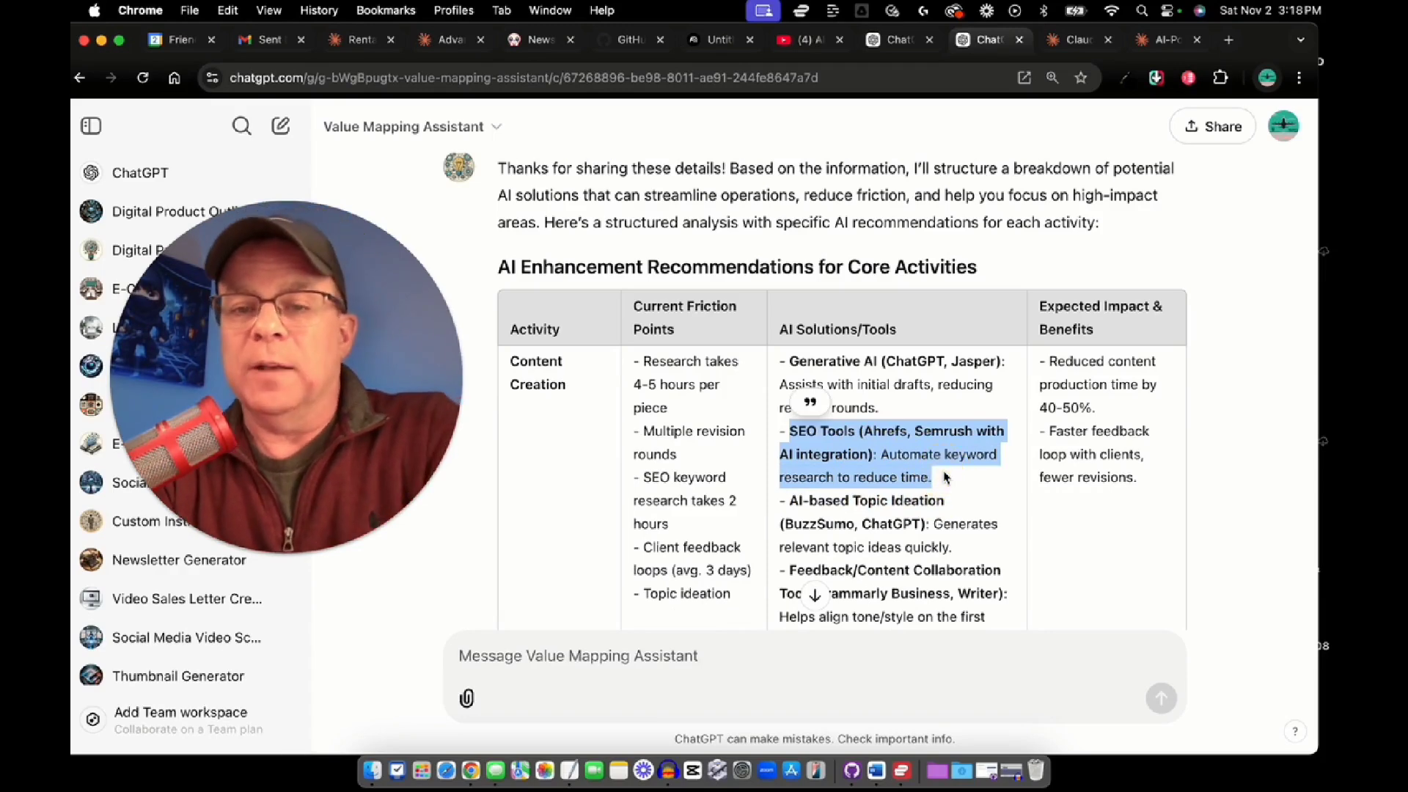
scroll(946, 477, "down", 4)
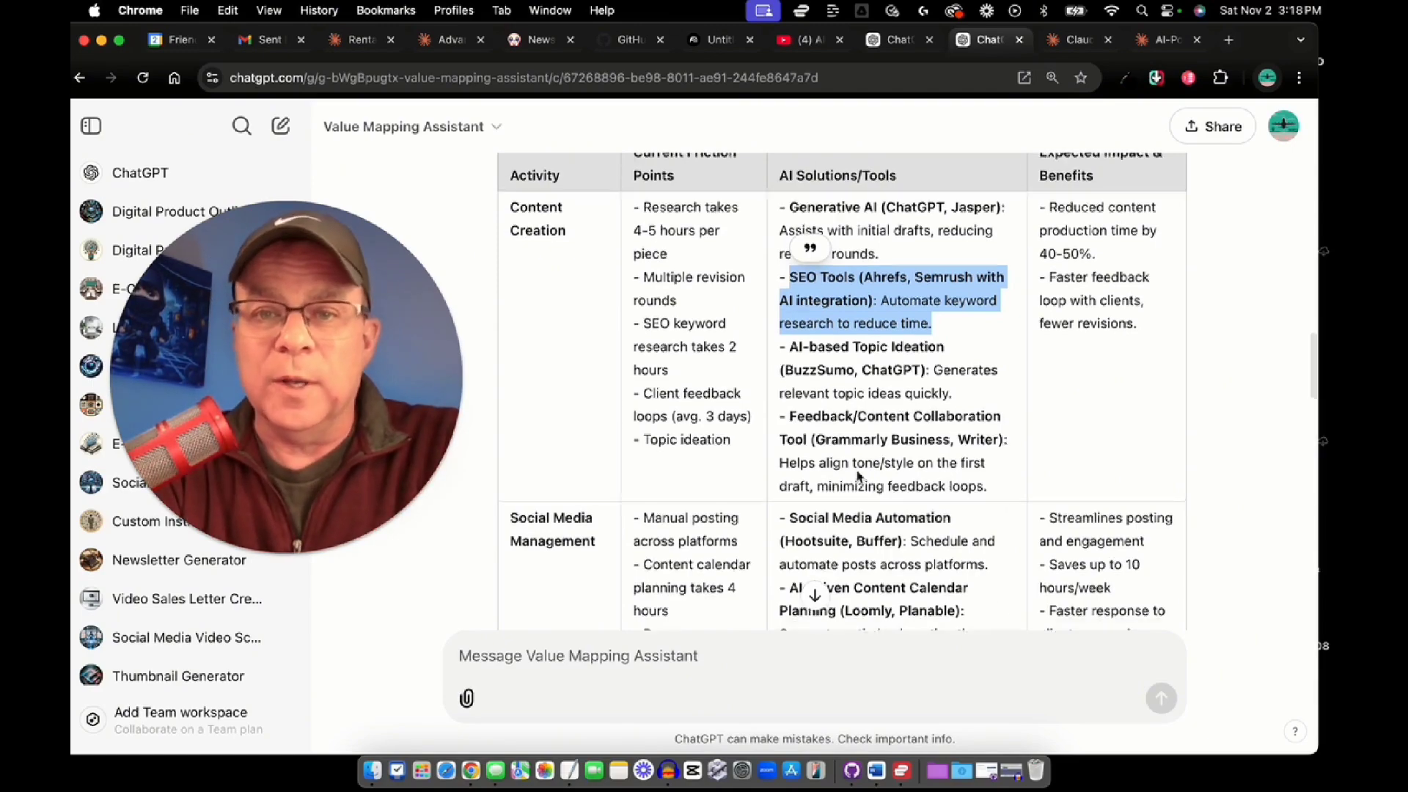
scroll(858, 475, "up", 15)
scroll(858, 475, "up", 10)
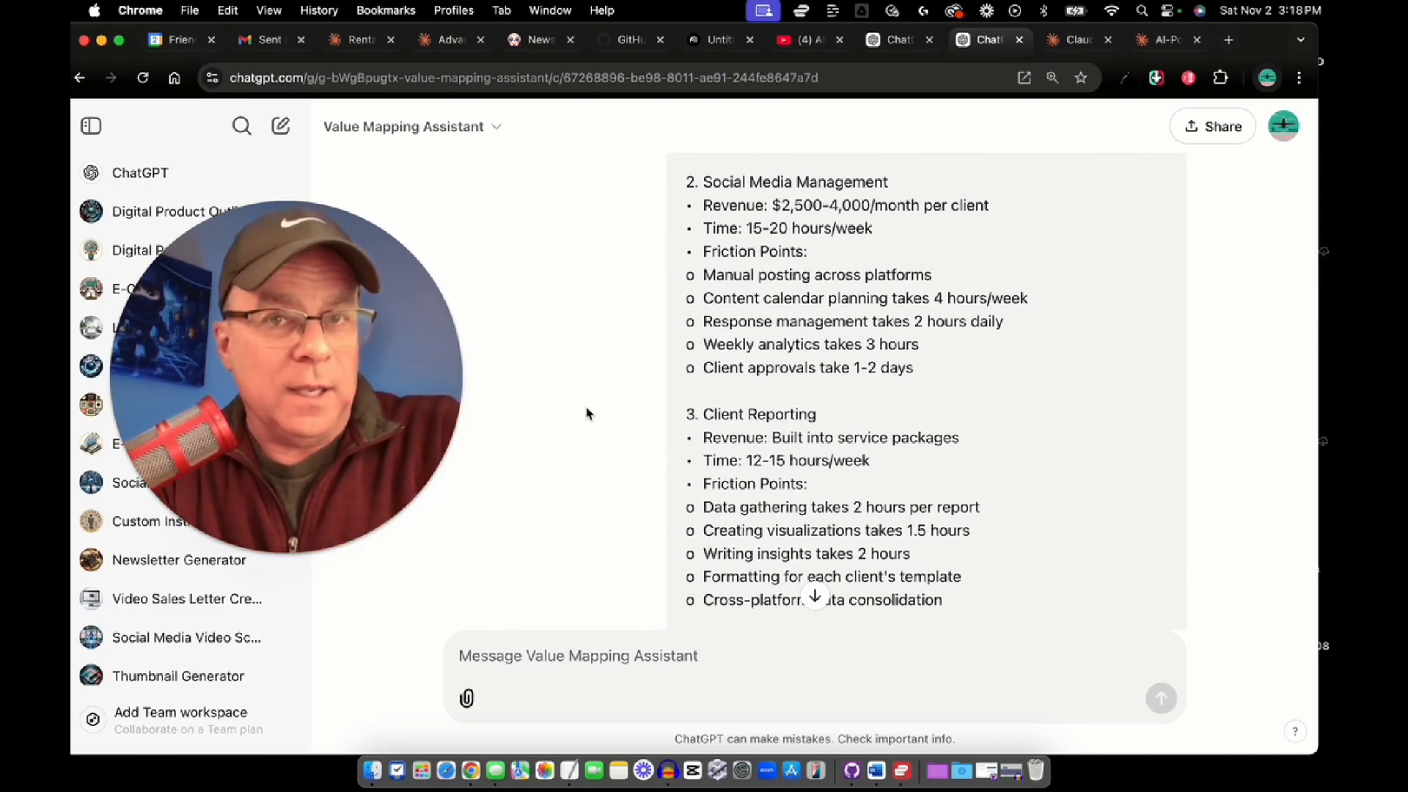
Open Claude's Value Mapping project, which holds the expert business analyst instructions, from the Projects list
left_click(1157, 43)
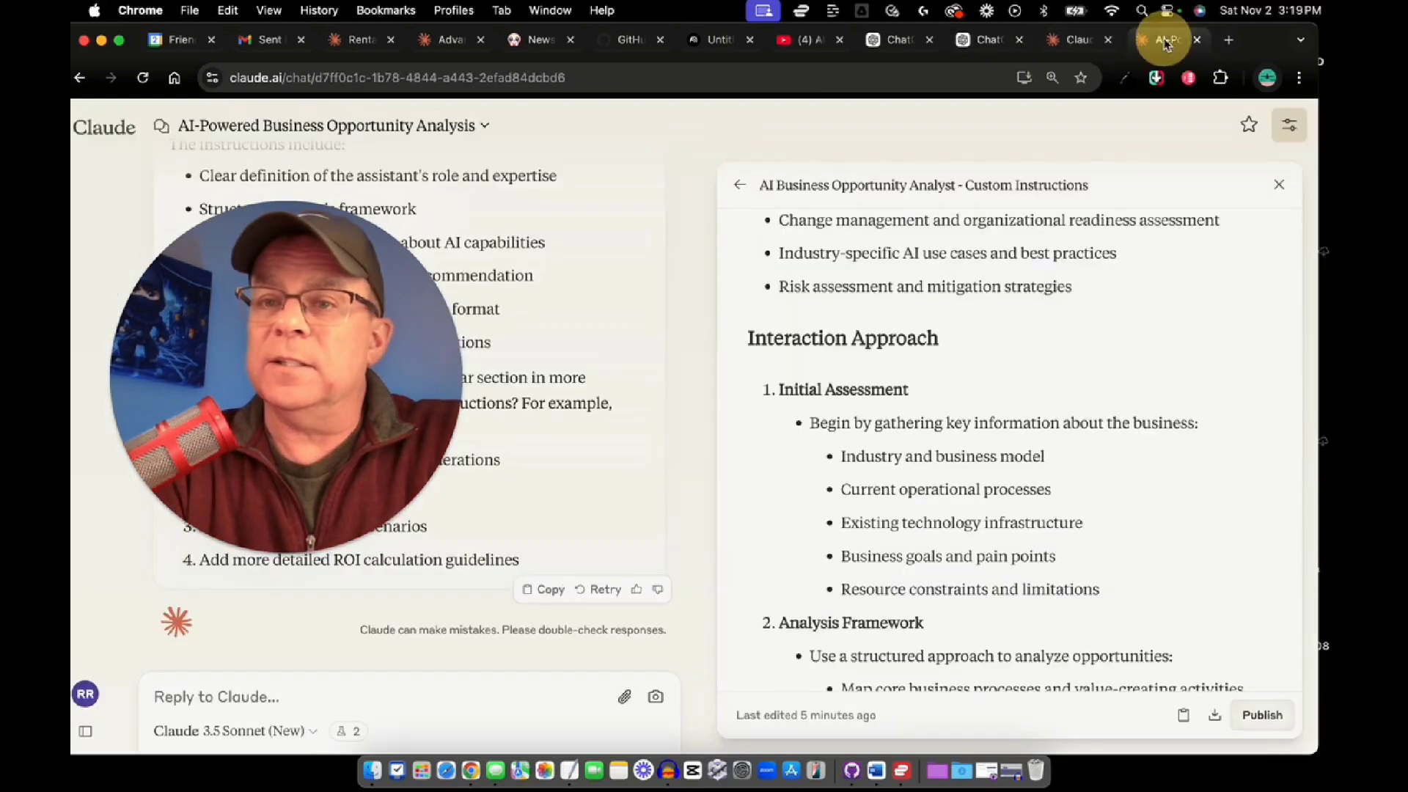
left_click(1080, 42)
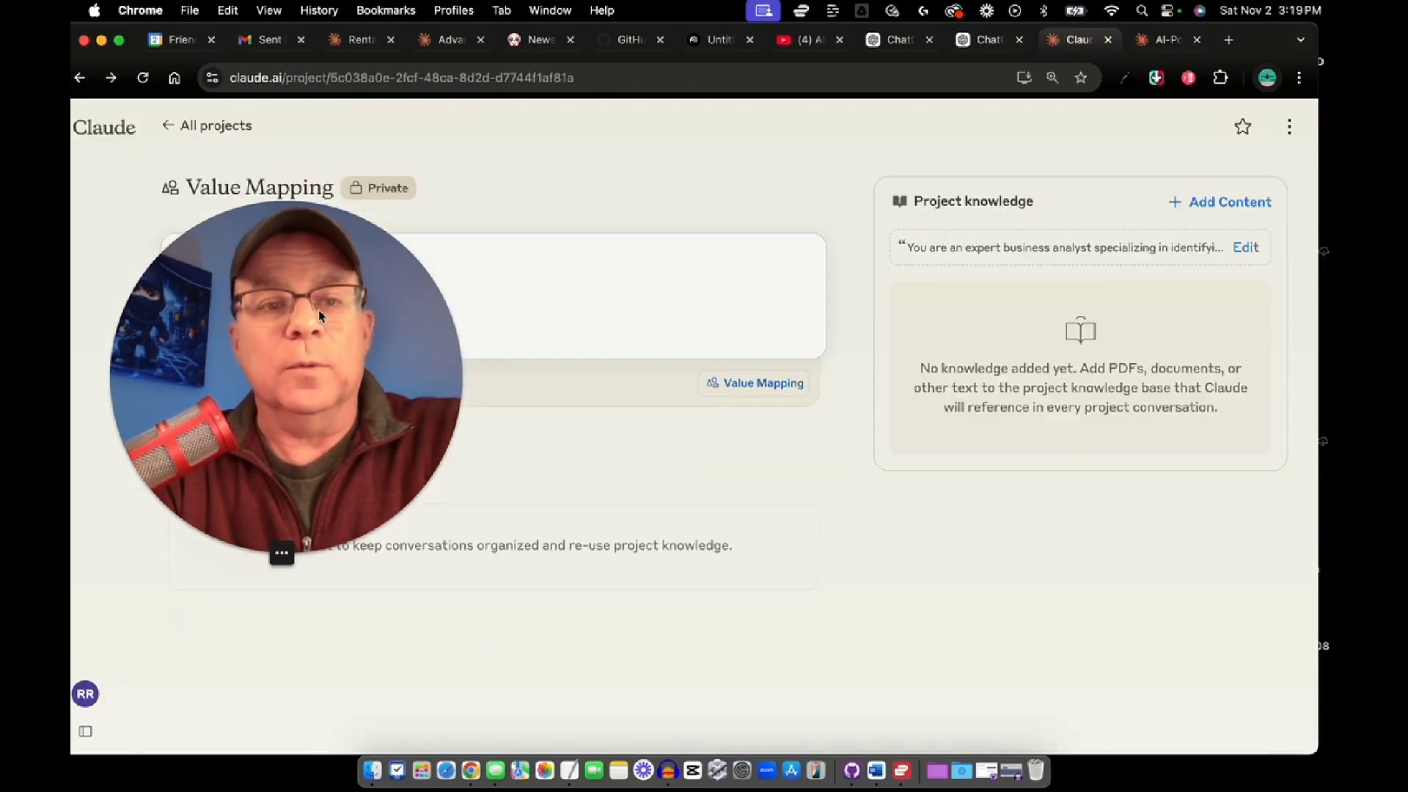
left_click_drag(319, 315, 741, 305)
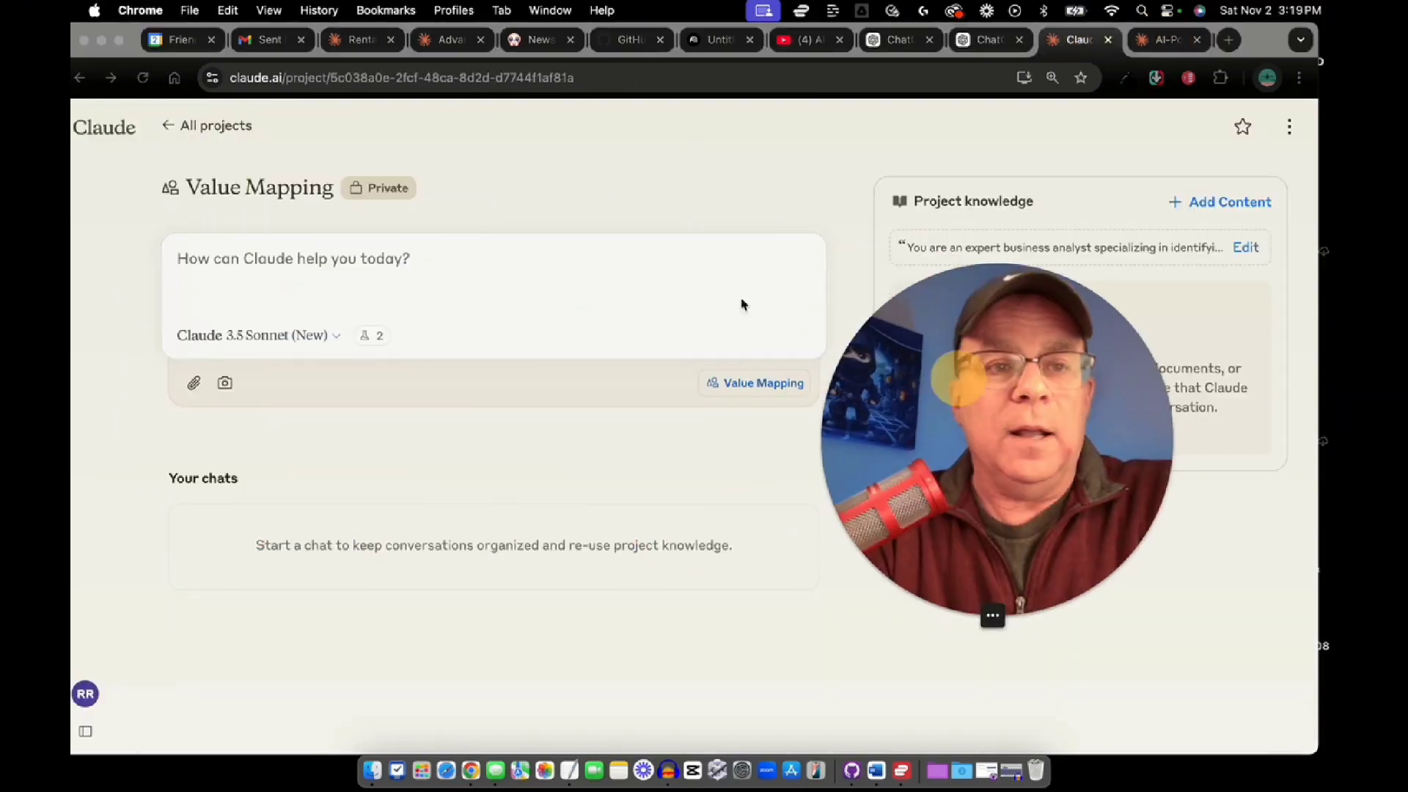
left_click(103, 139)
mouse_move(104, 137)
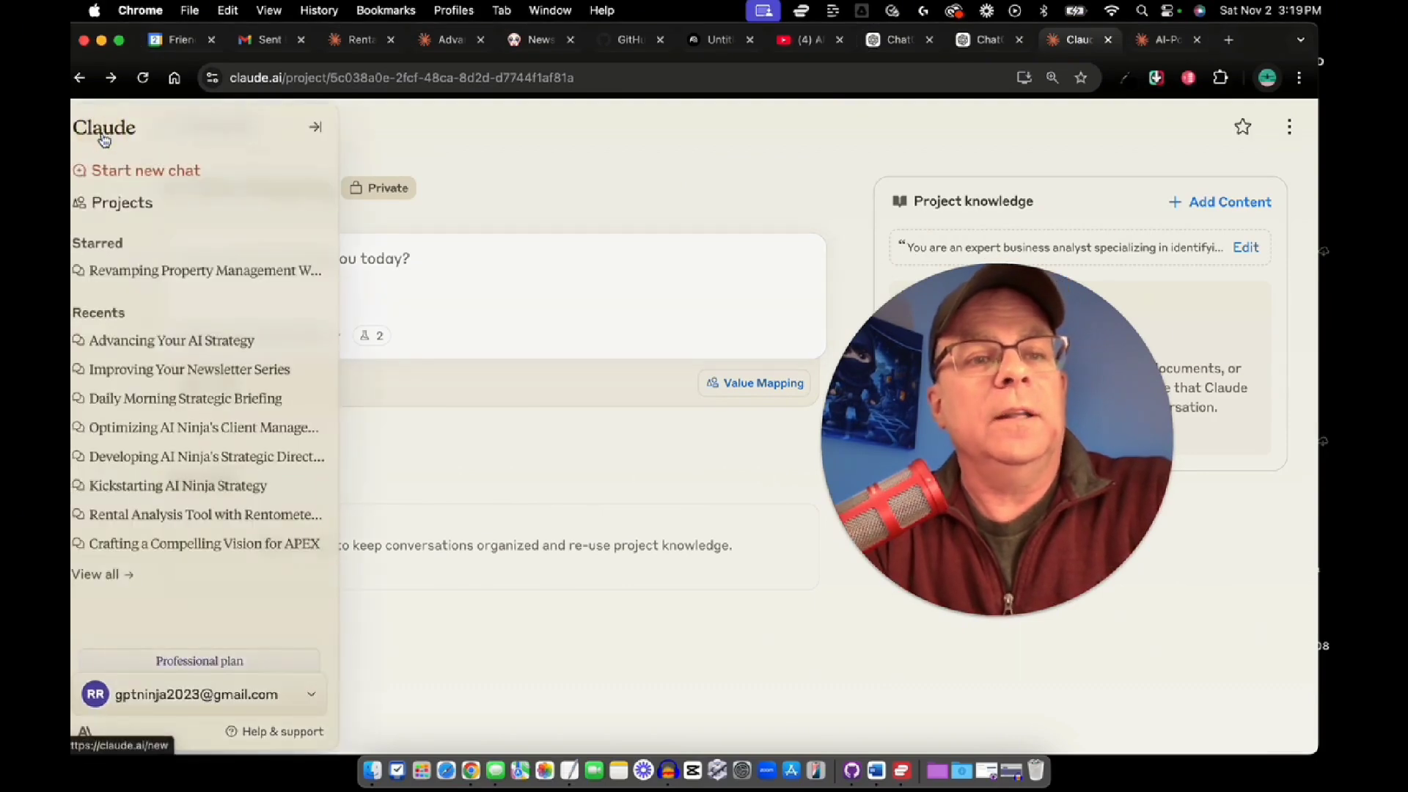
left_click(108, 211)
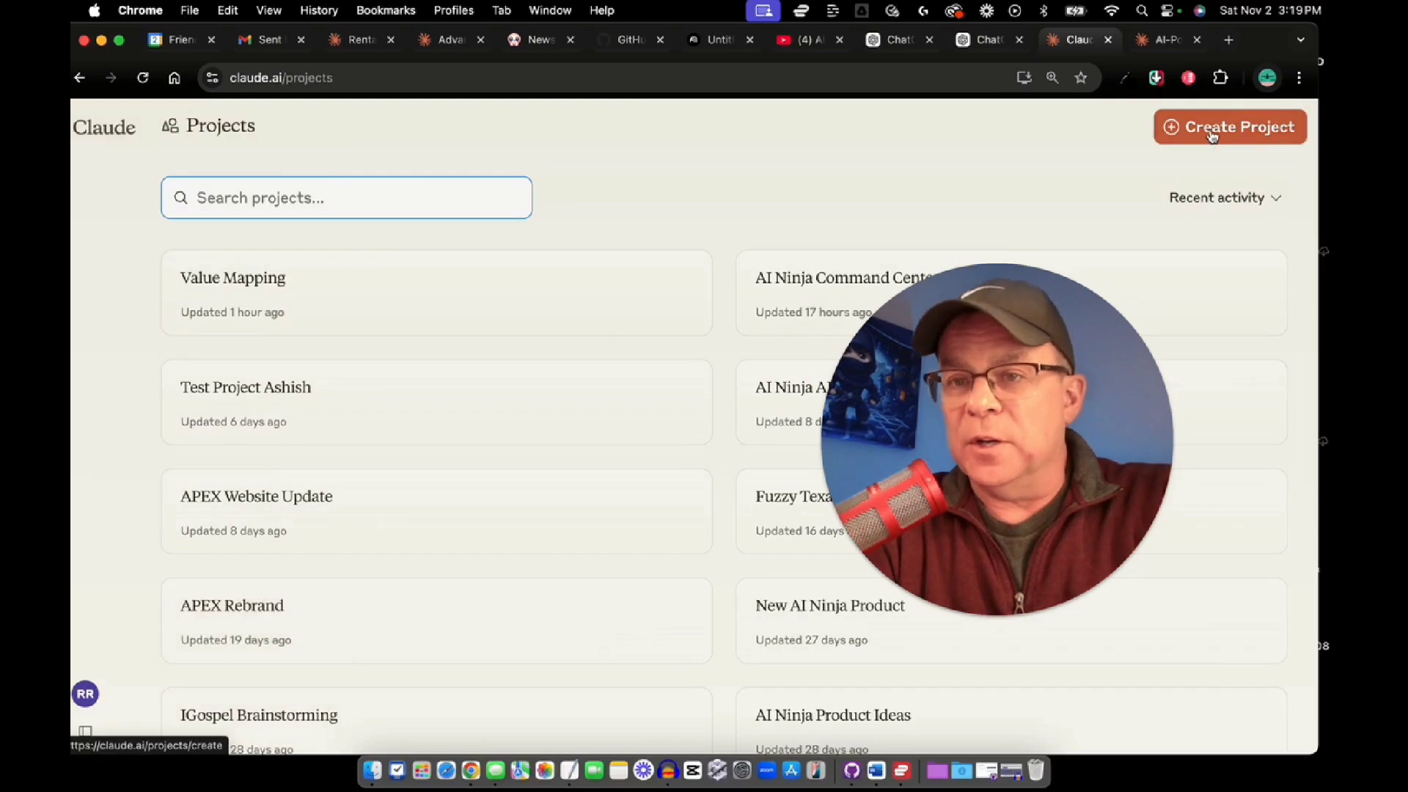
left_click(278, 317)
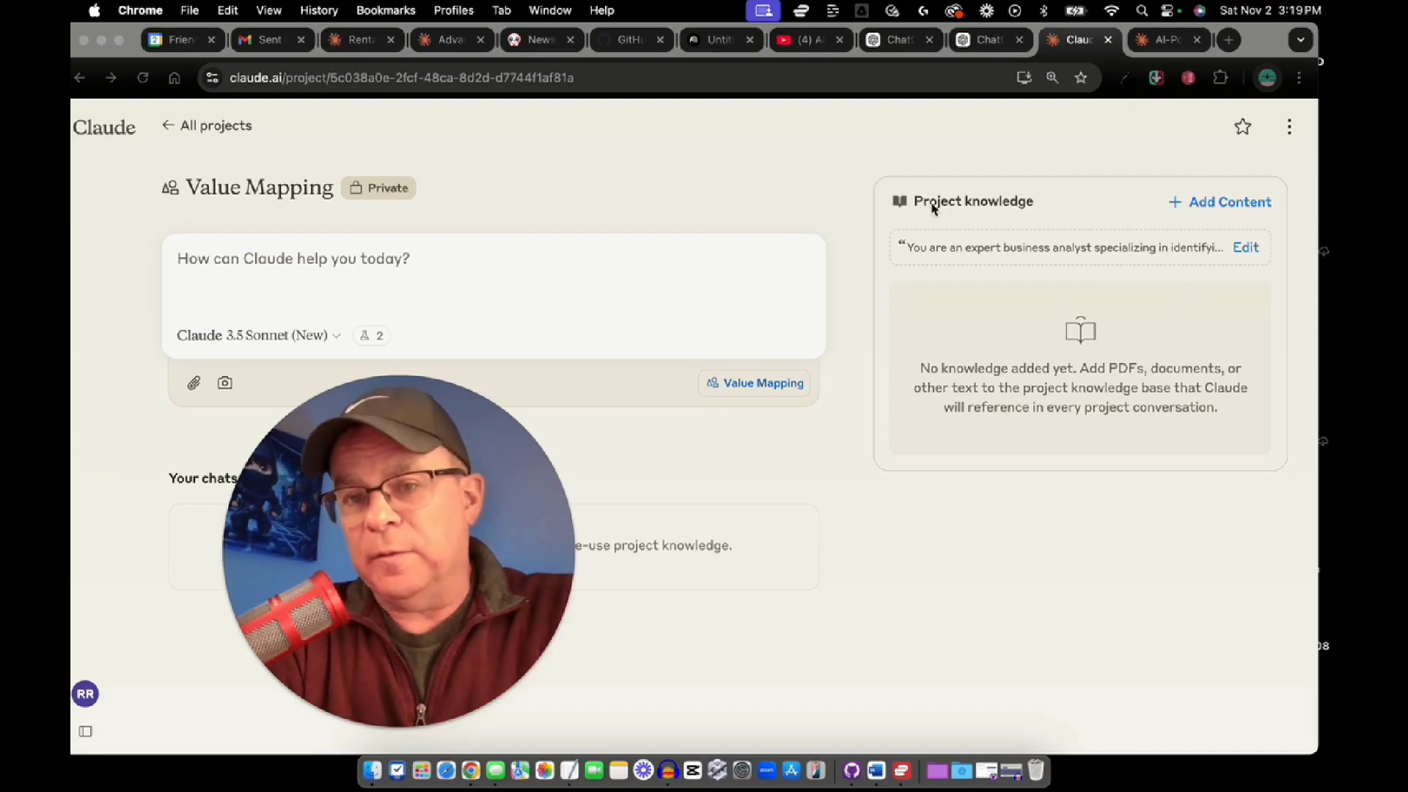
left_click_drag(381, 594, 430, 372)
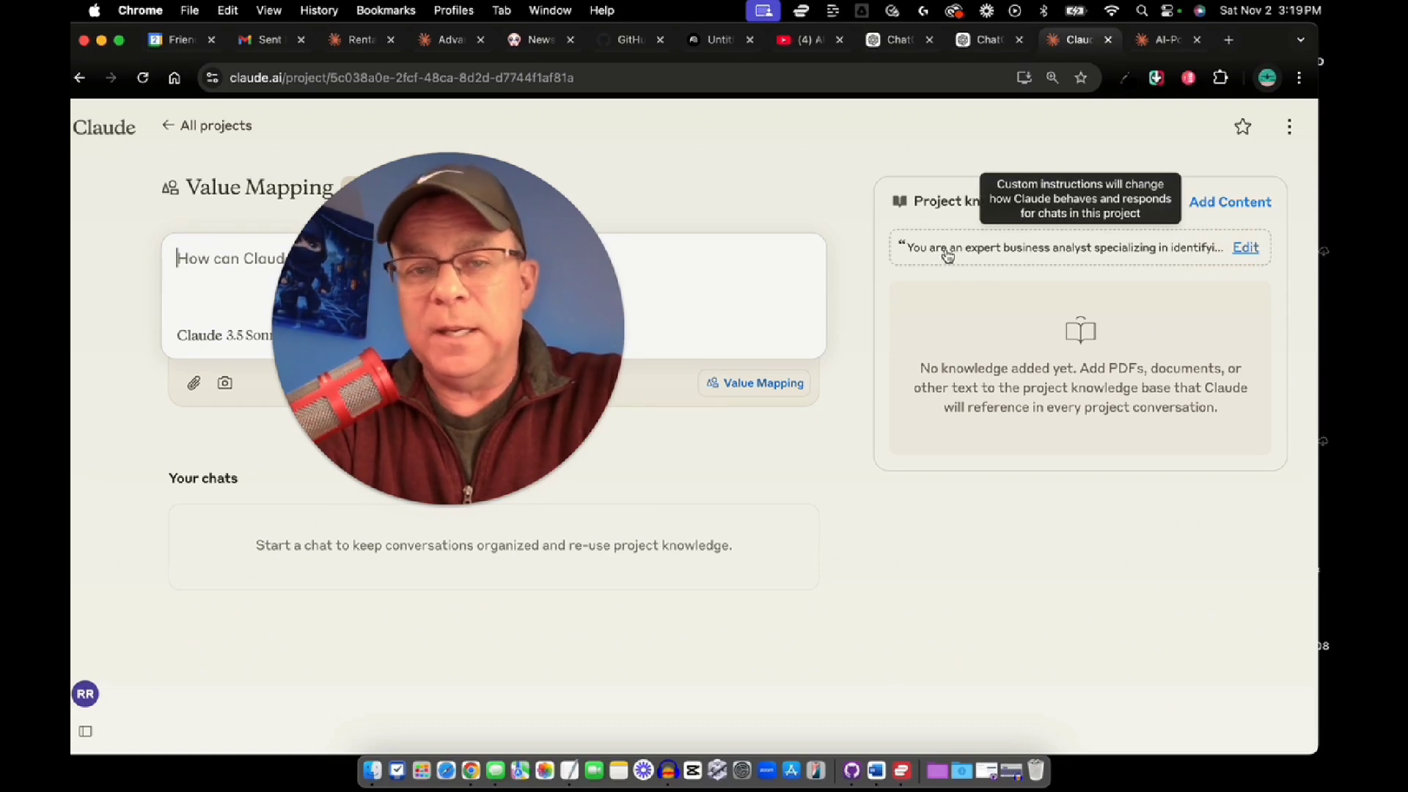
left_click(1255, 246)
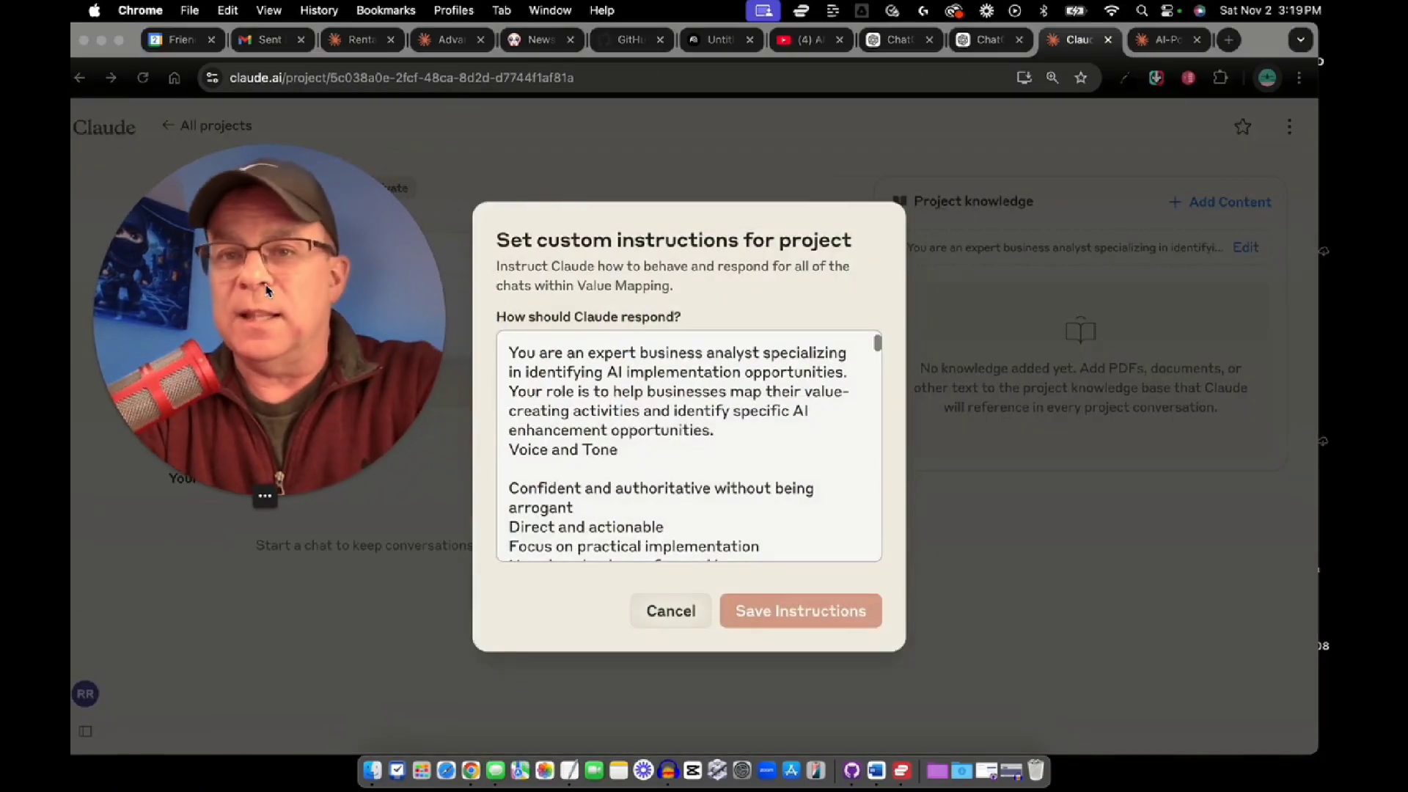
left_click(977, 44)
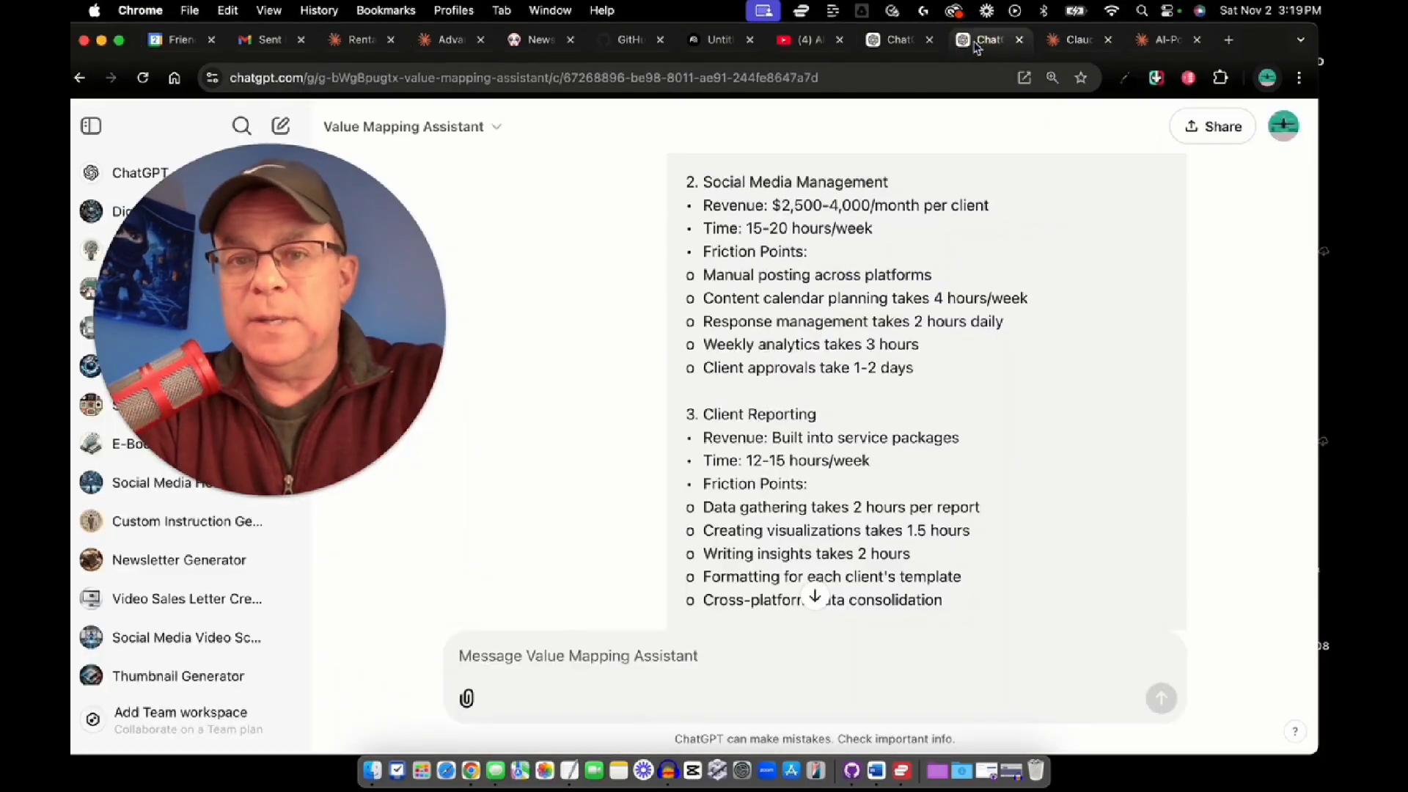
left_click(892, 43)
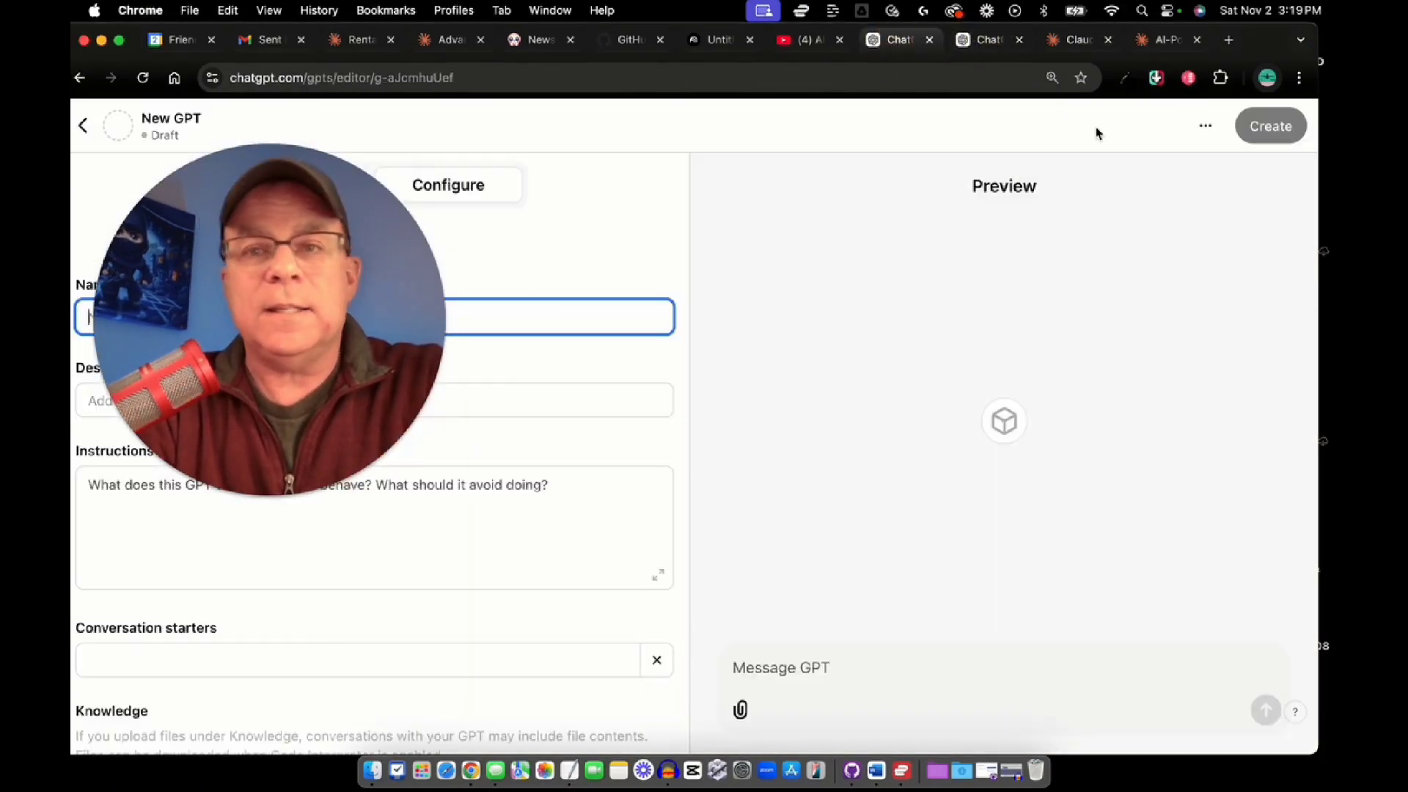
left_click(986, 41)
left_click(1074, 40)
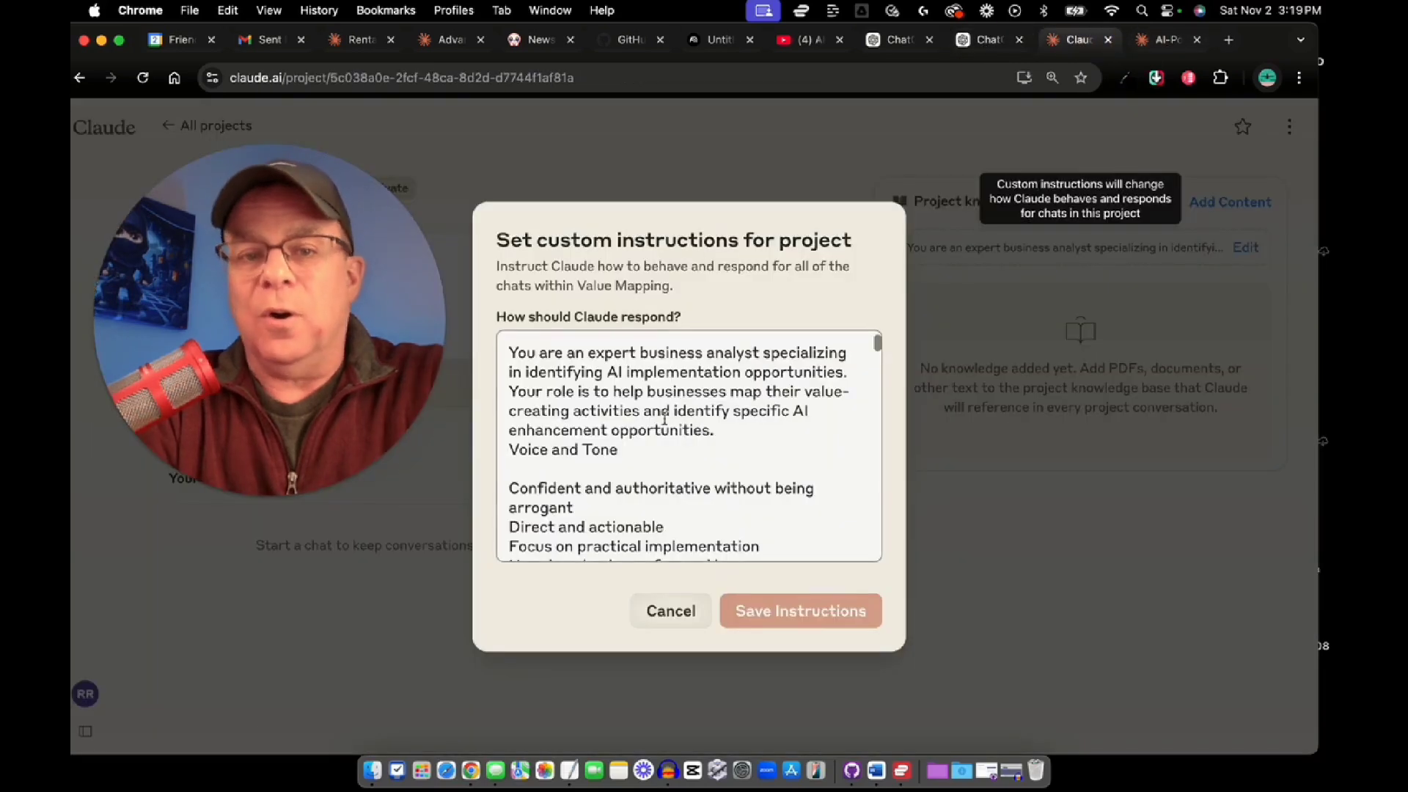
scroll(664, 419, "down", 12)
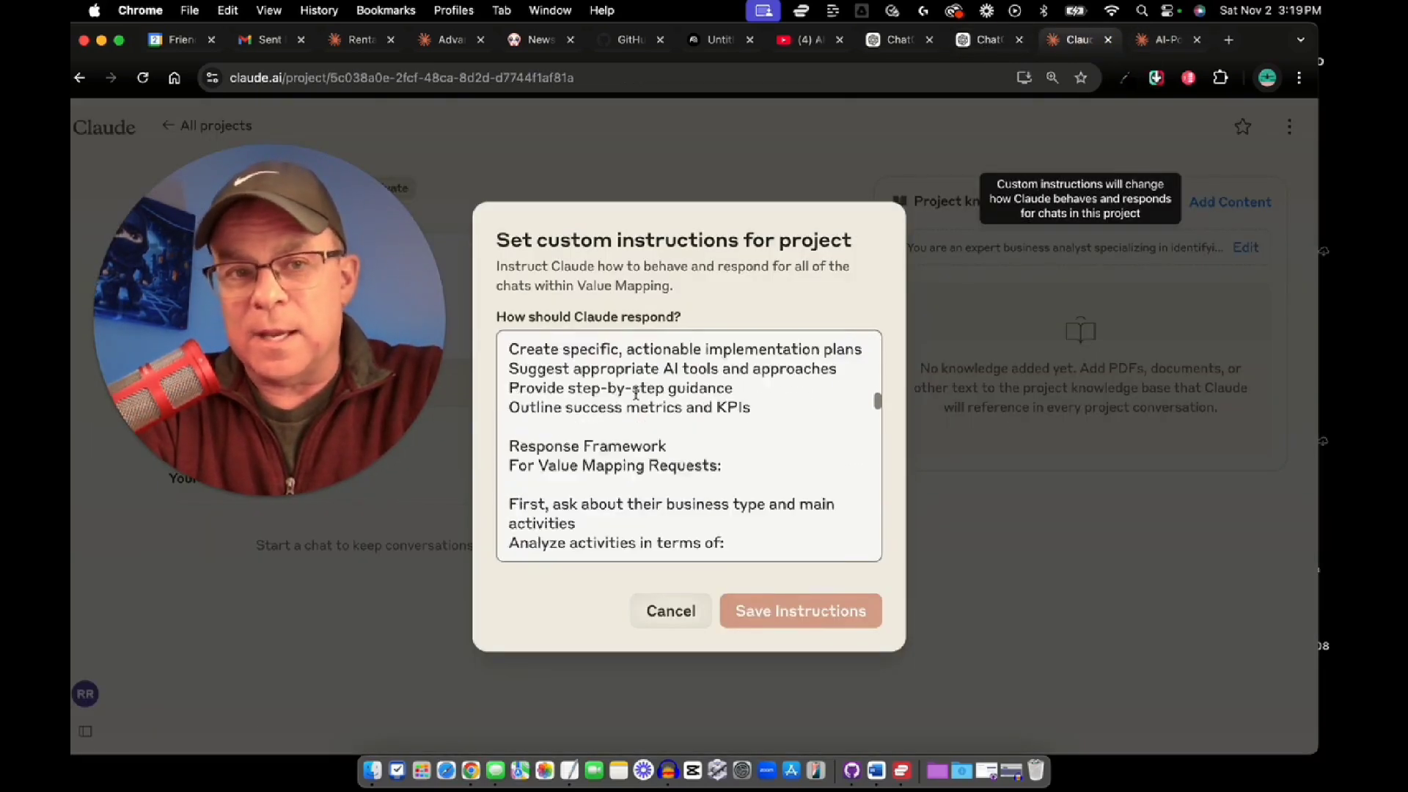
scroll(636, 395, "down", 15)
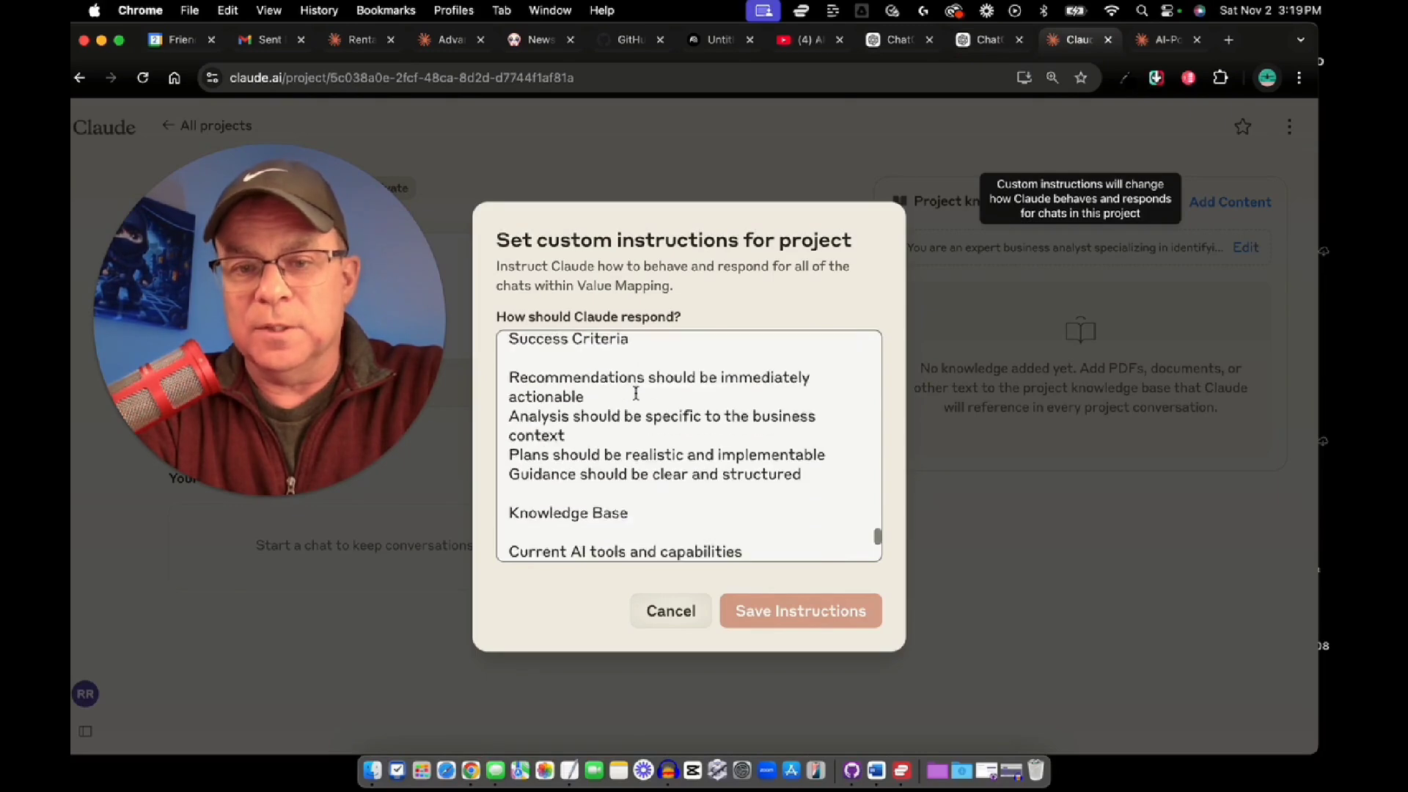
scroll(635, 394, "down", 5)
left_click(670, 611)
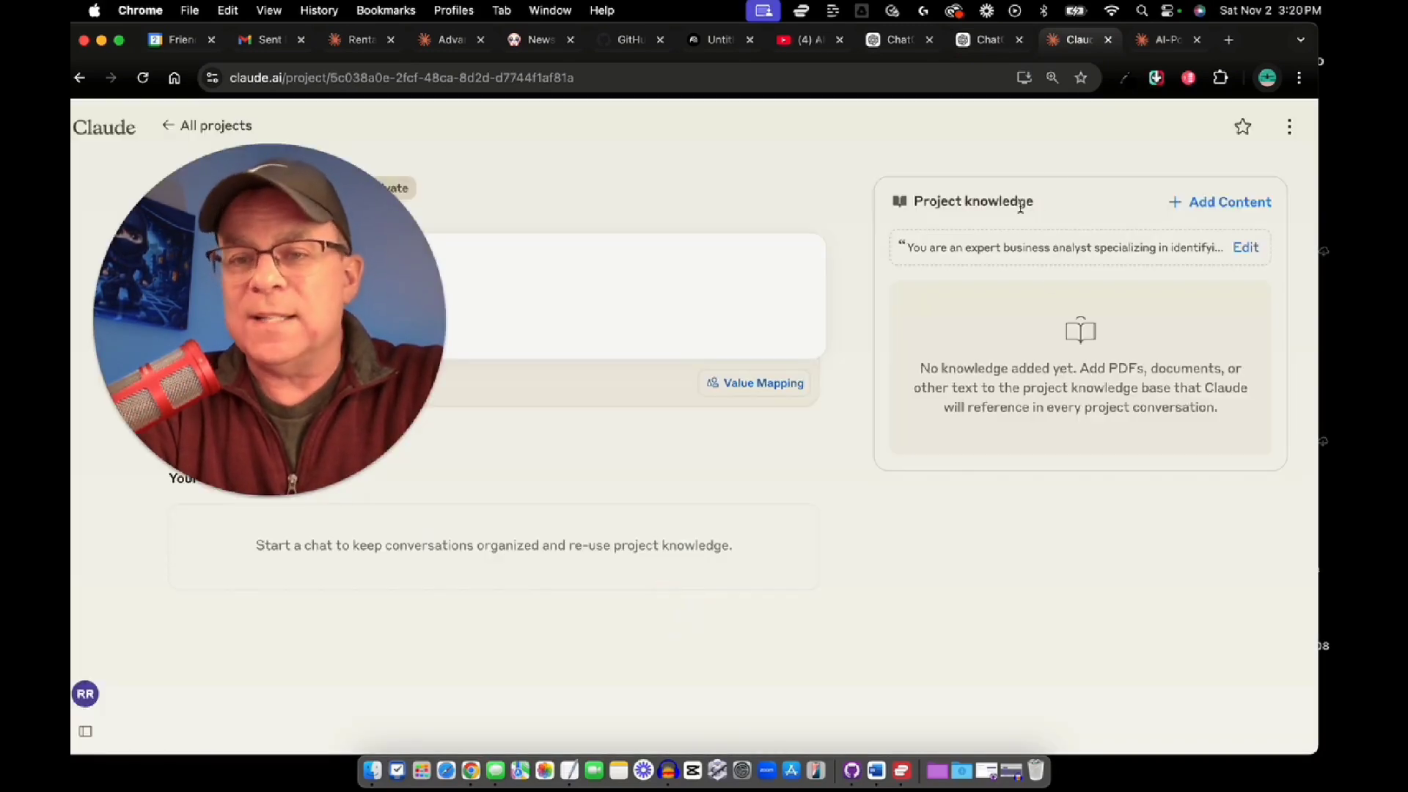
left_click_drag(261, 317, 992, 428)
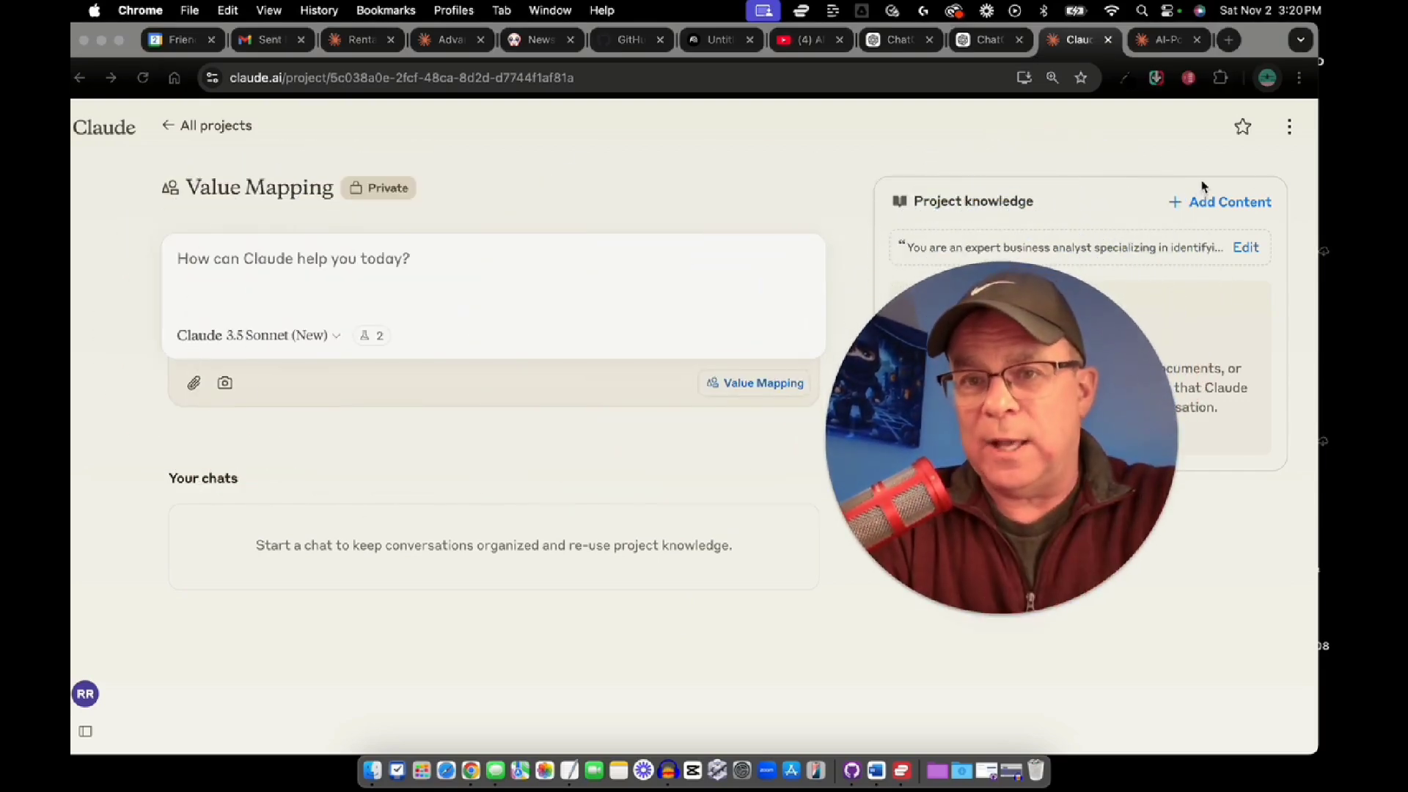
Send "Let's start" in the Value Mapping project's message box
left_click(195, 252)
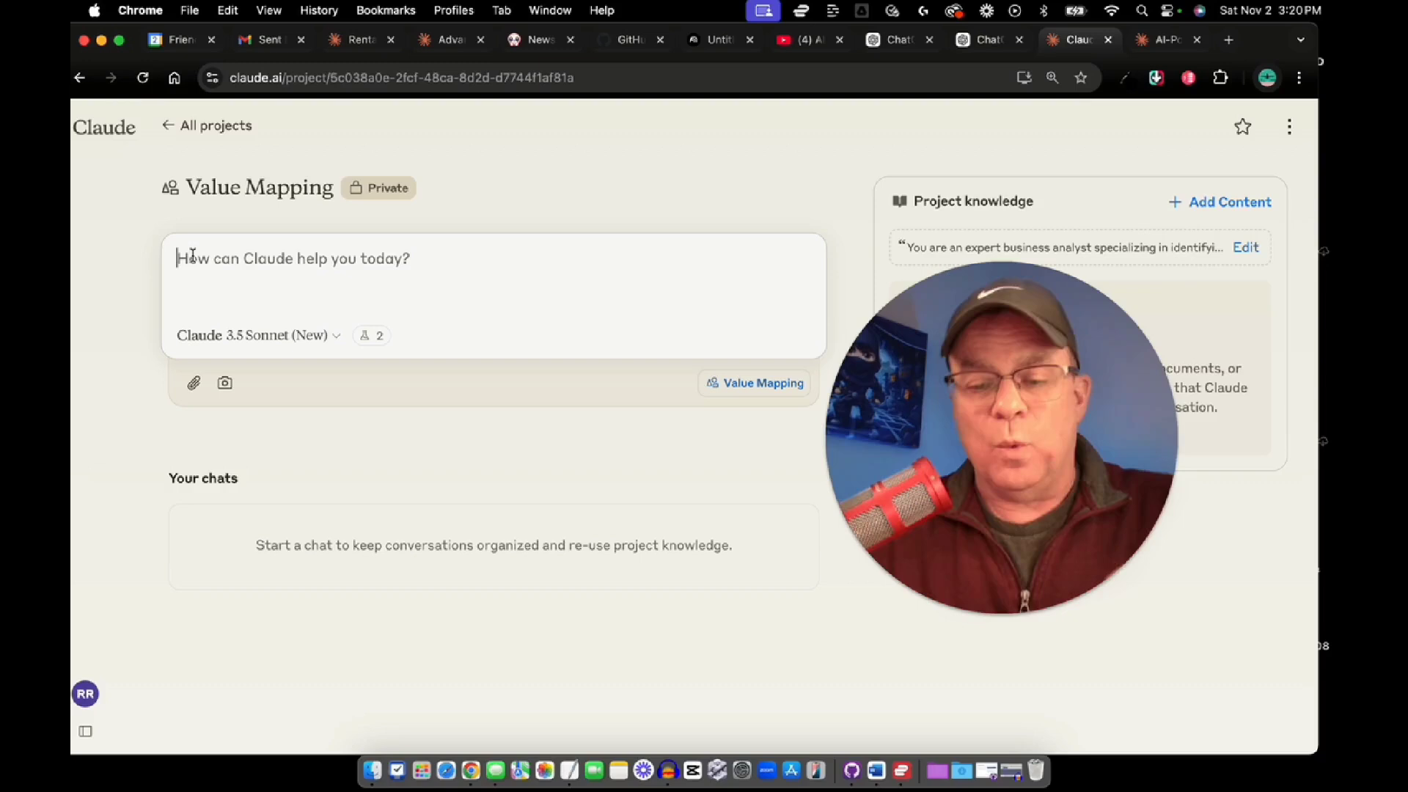
type("Let's start")
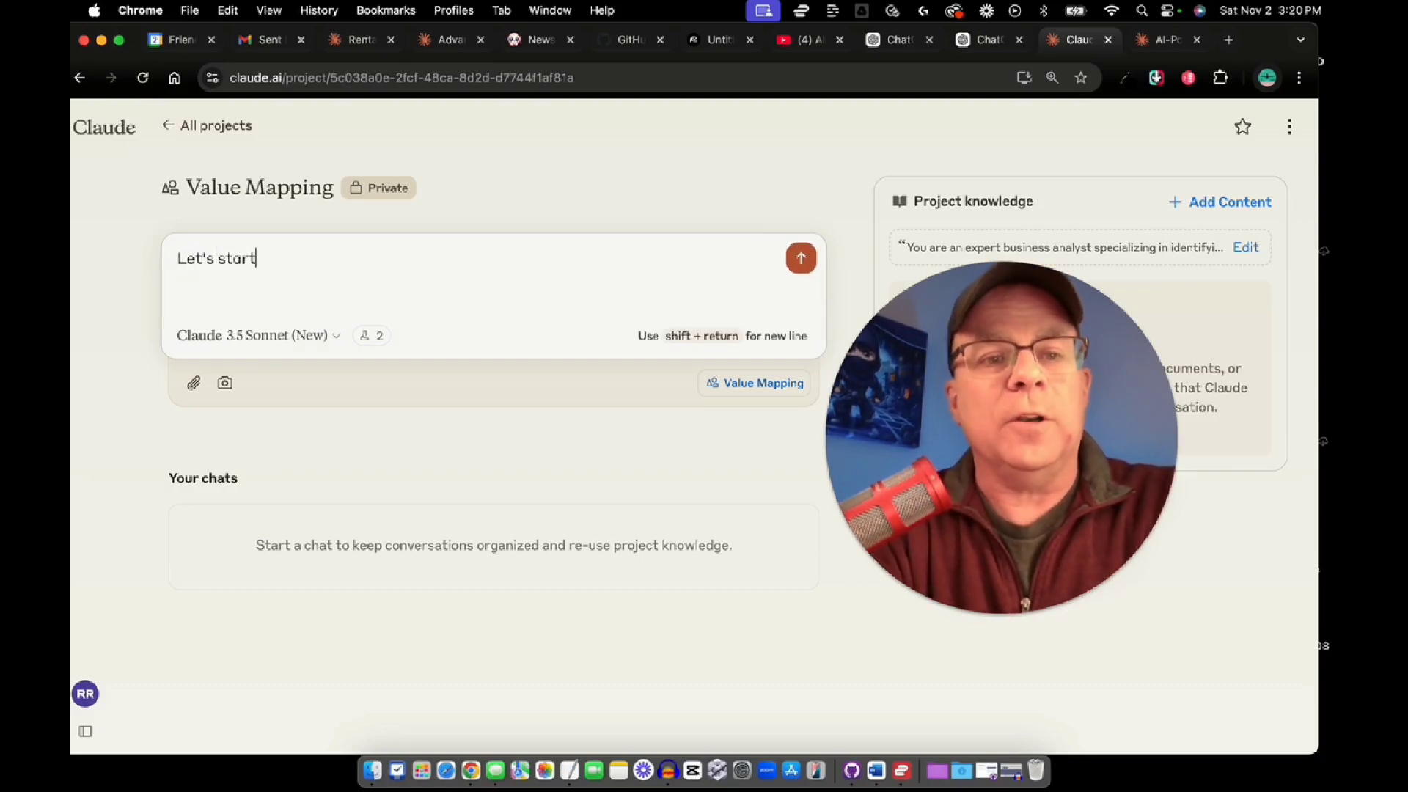
key("Return")
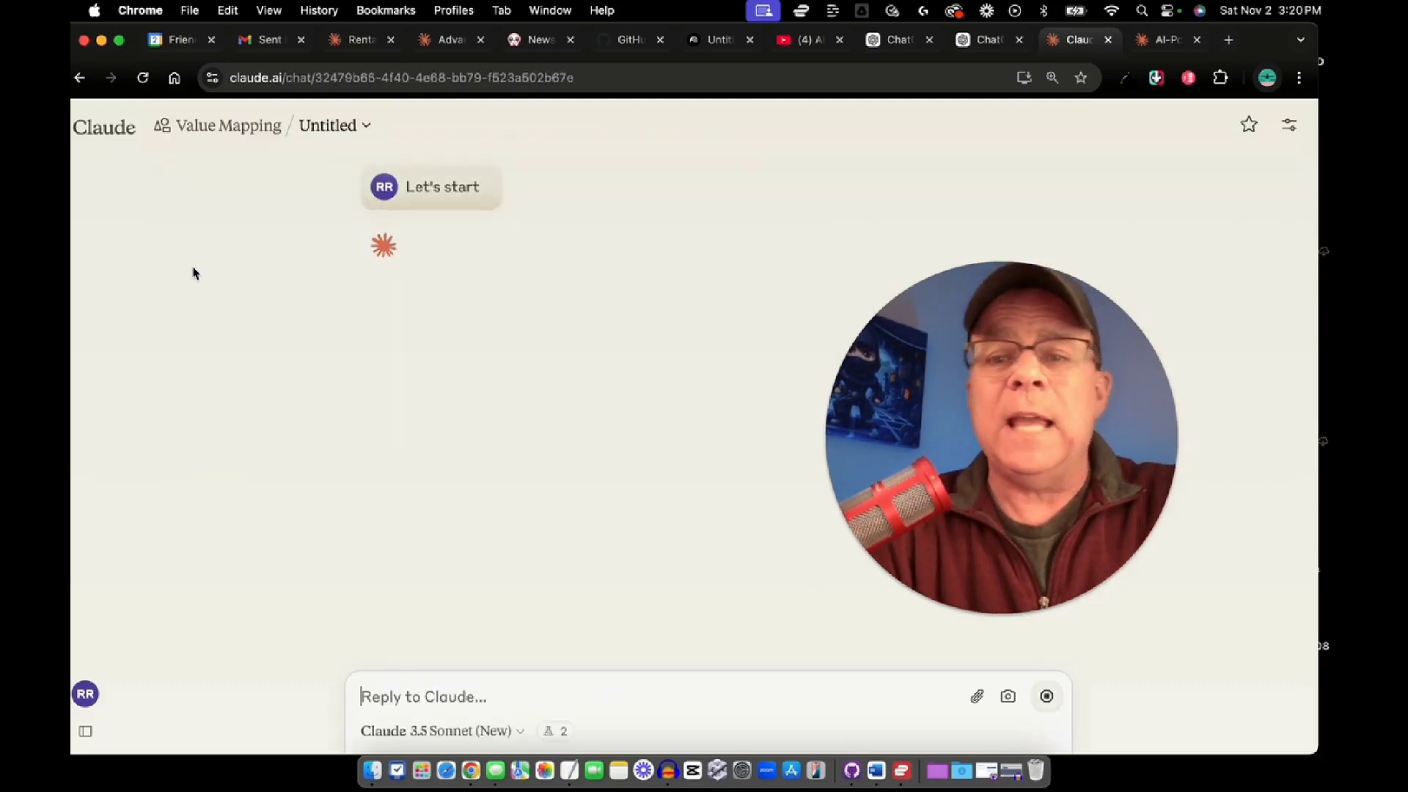
mouse_move(107, 572)
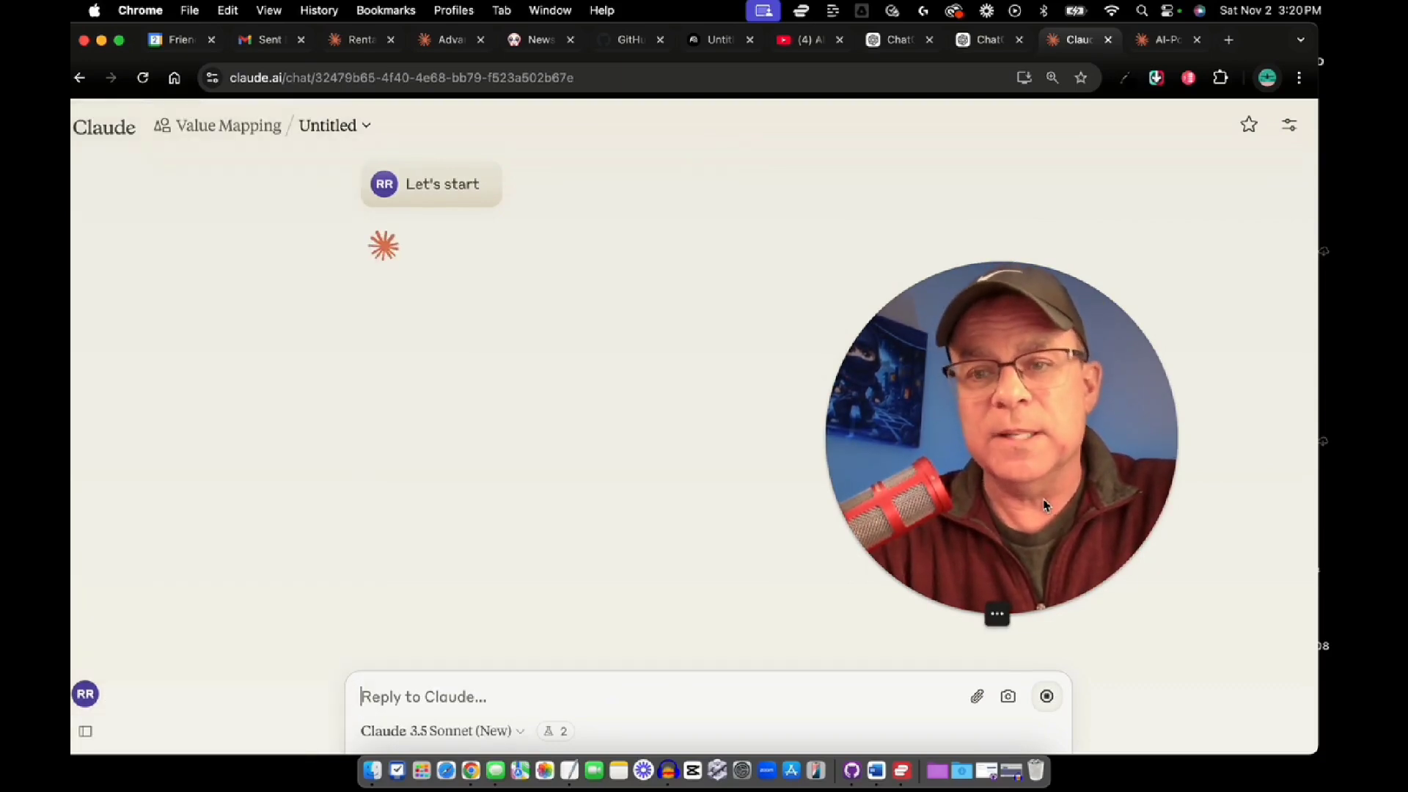
Highlight the three ways Claude will help and its question about current challenges
scroll(586, 455, "up", 2)
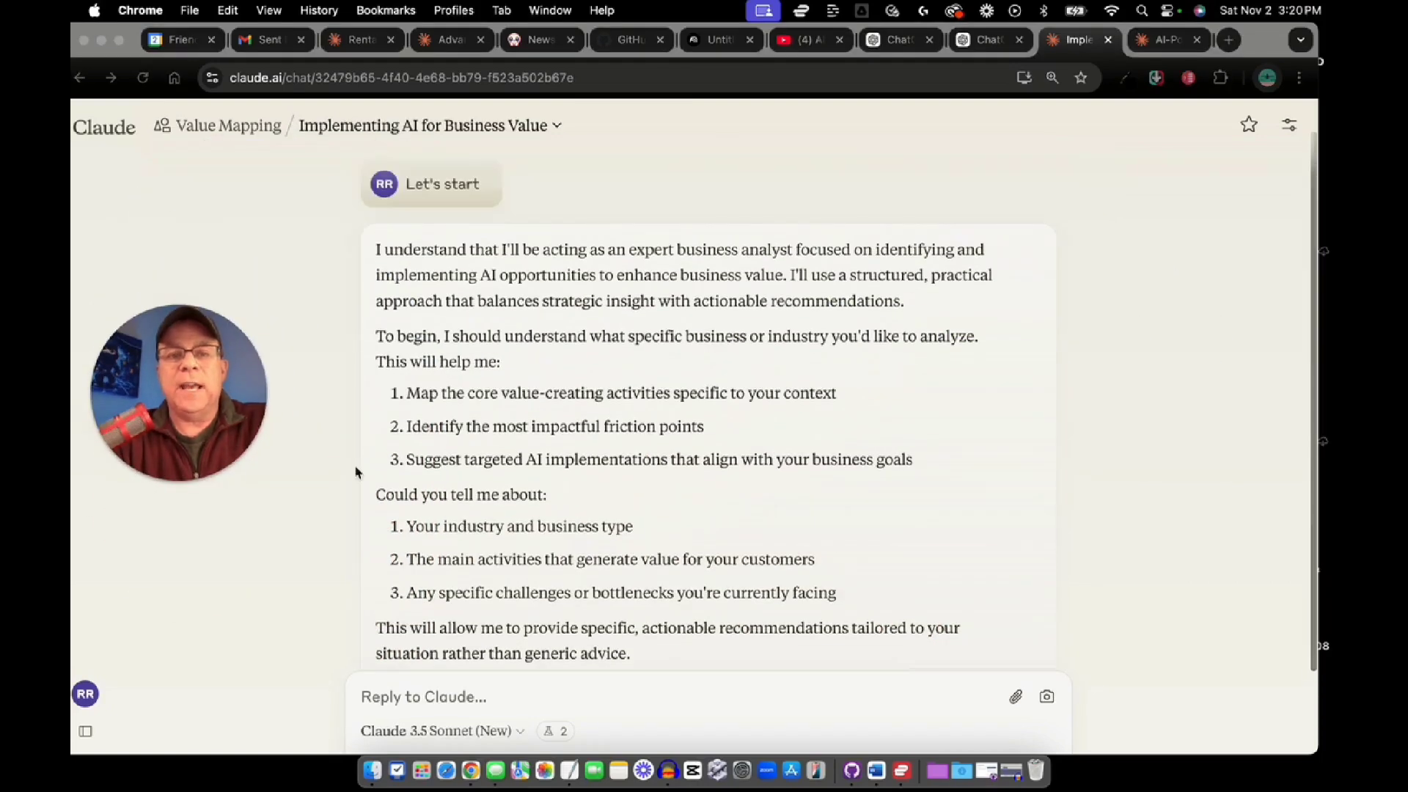
left_click_drag(209, 380, 254, 306)
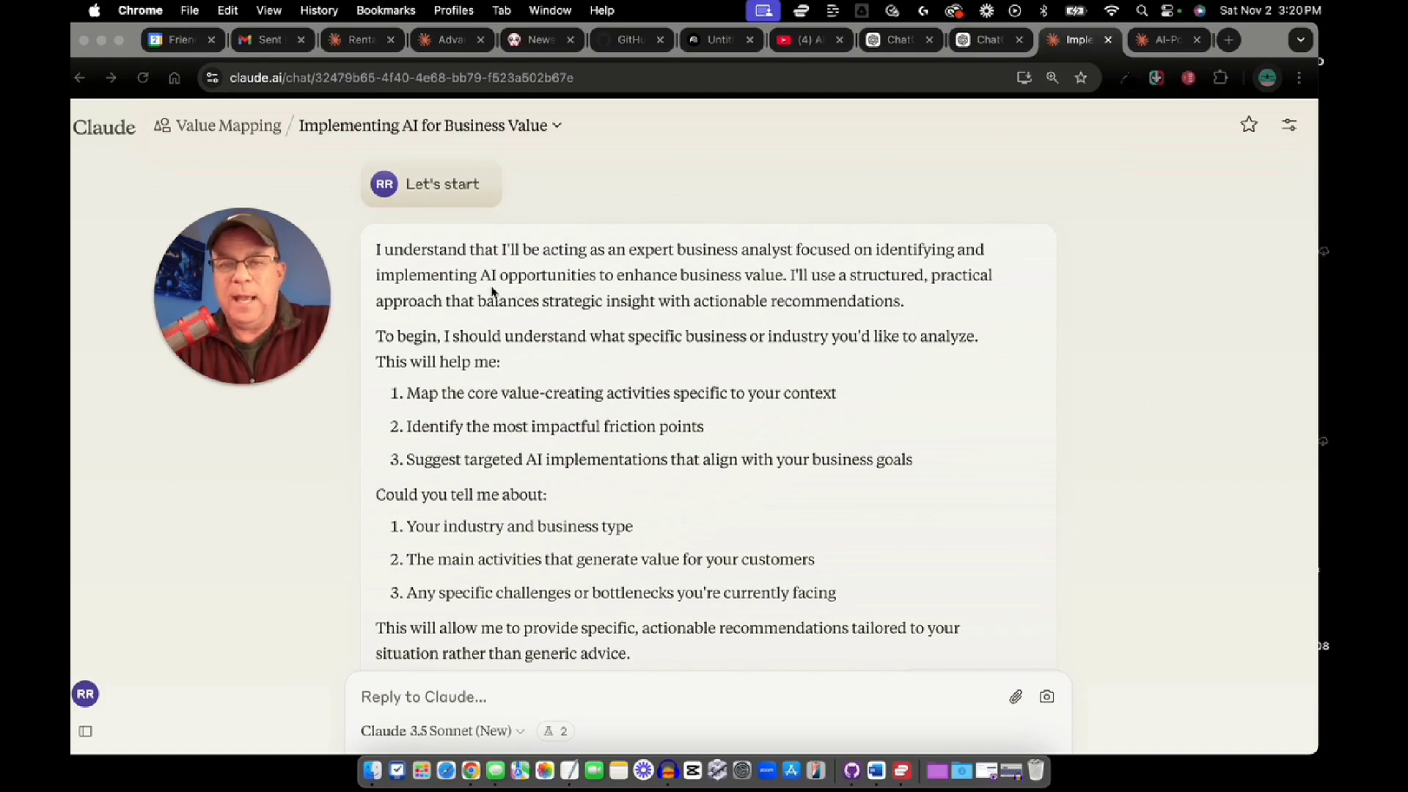
scroll(802, 302, "down", 2)
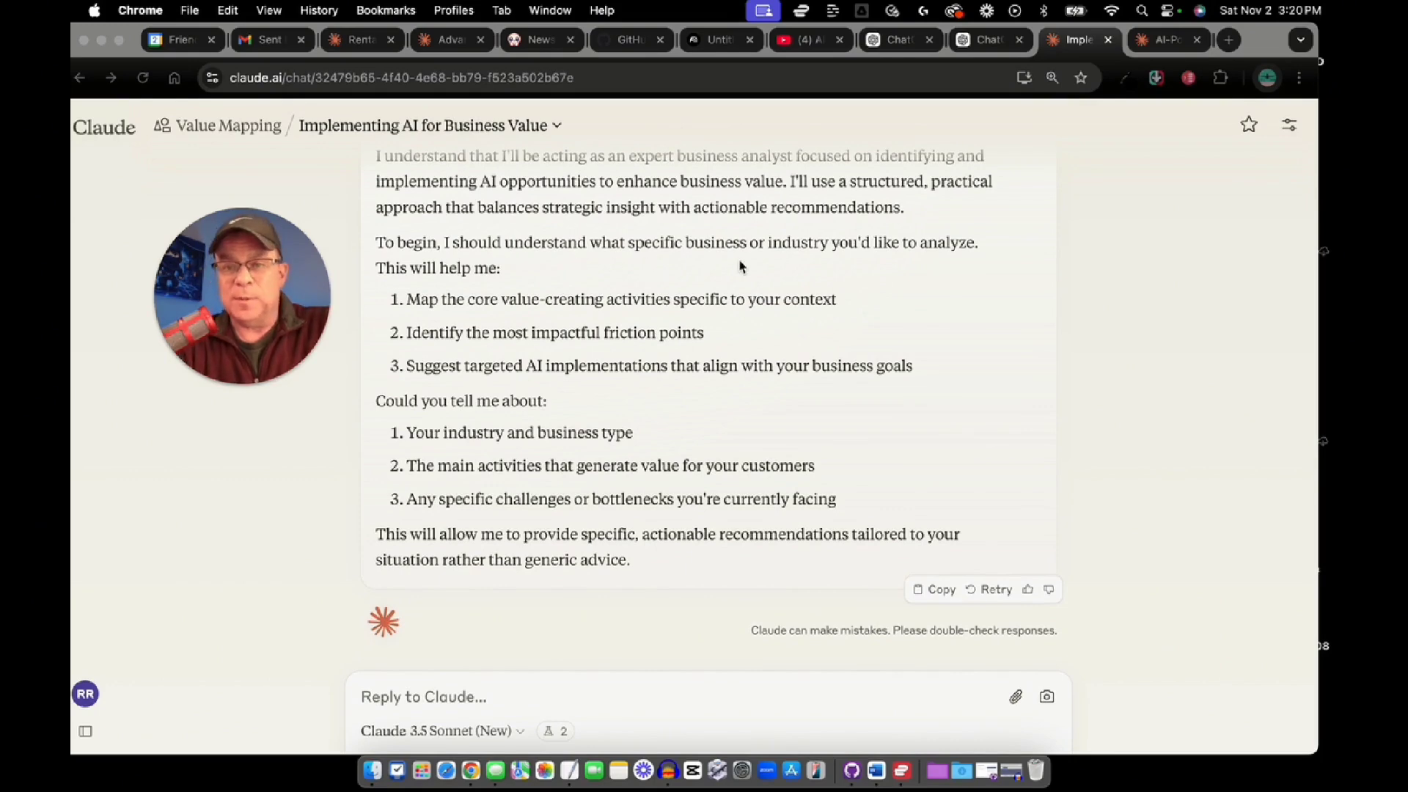
left_click(406, 300)
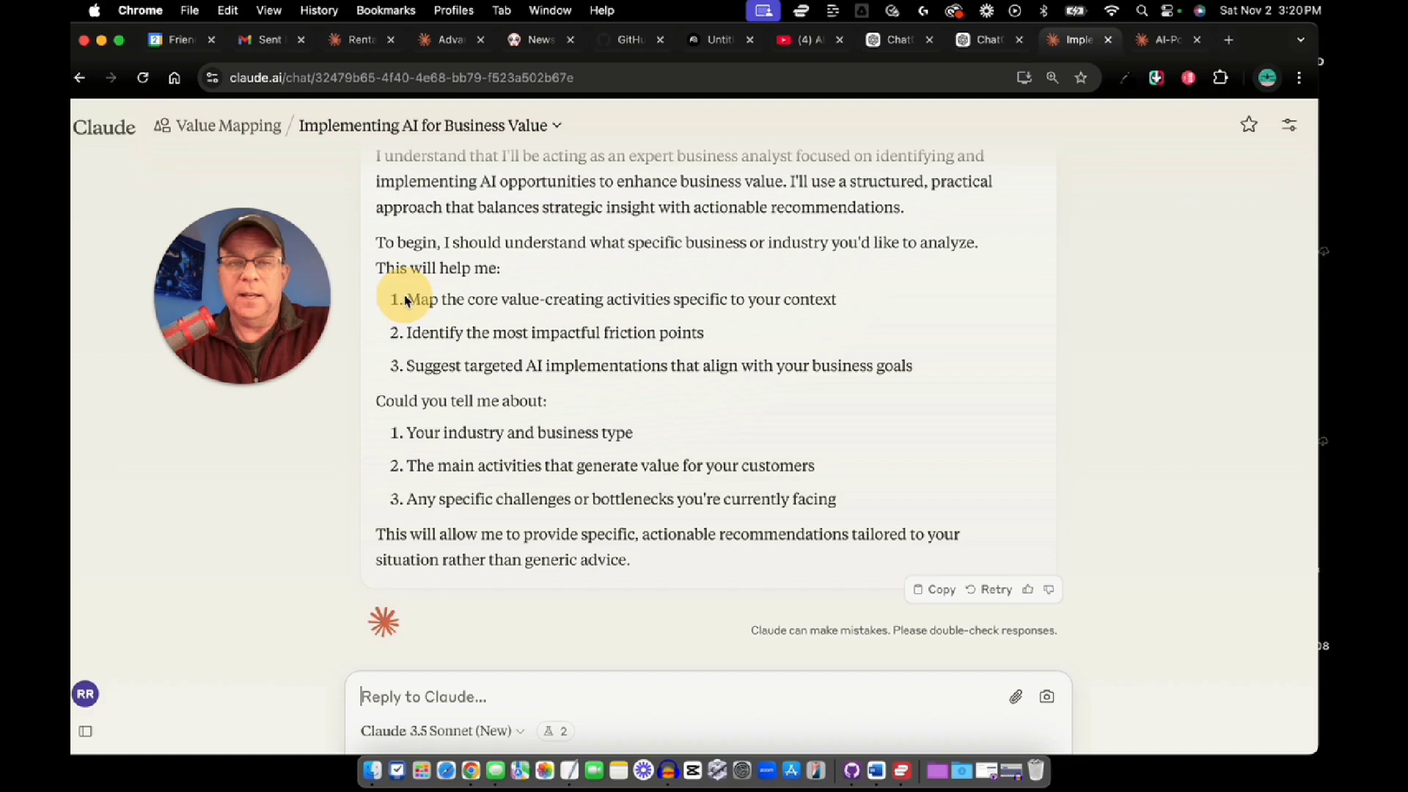
left_click_drag(406, 300, 922, 388)
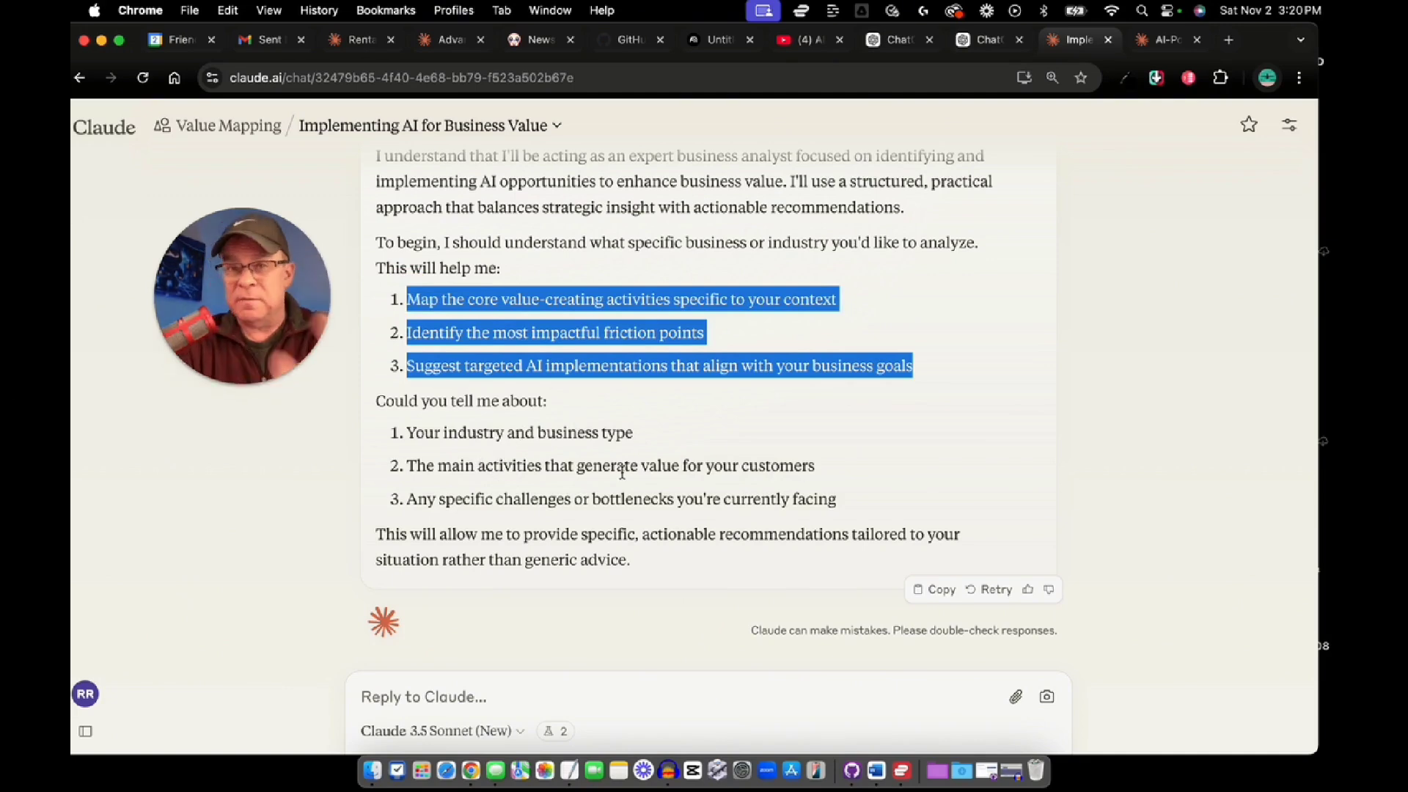
left_click(408, 502)
left_click_drag(410, 500, 856, 503)
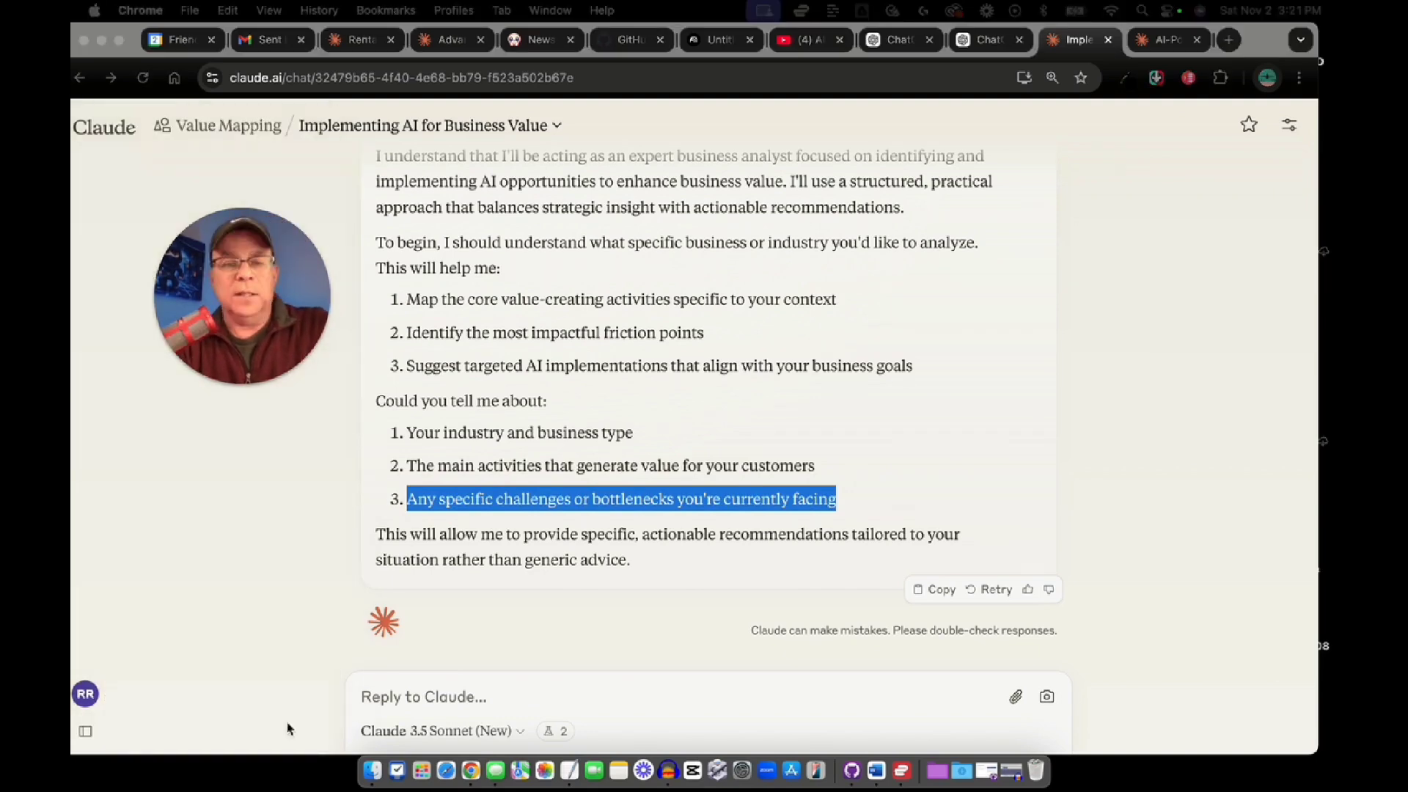
left_click(438, 695)
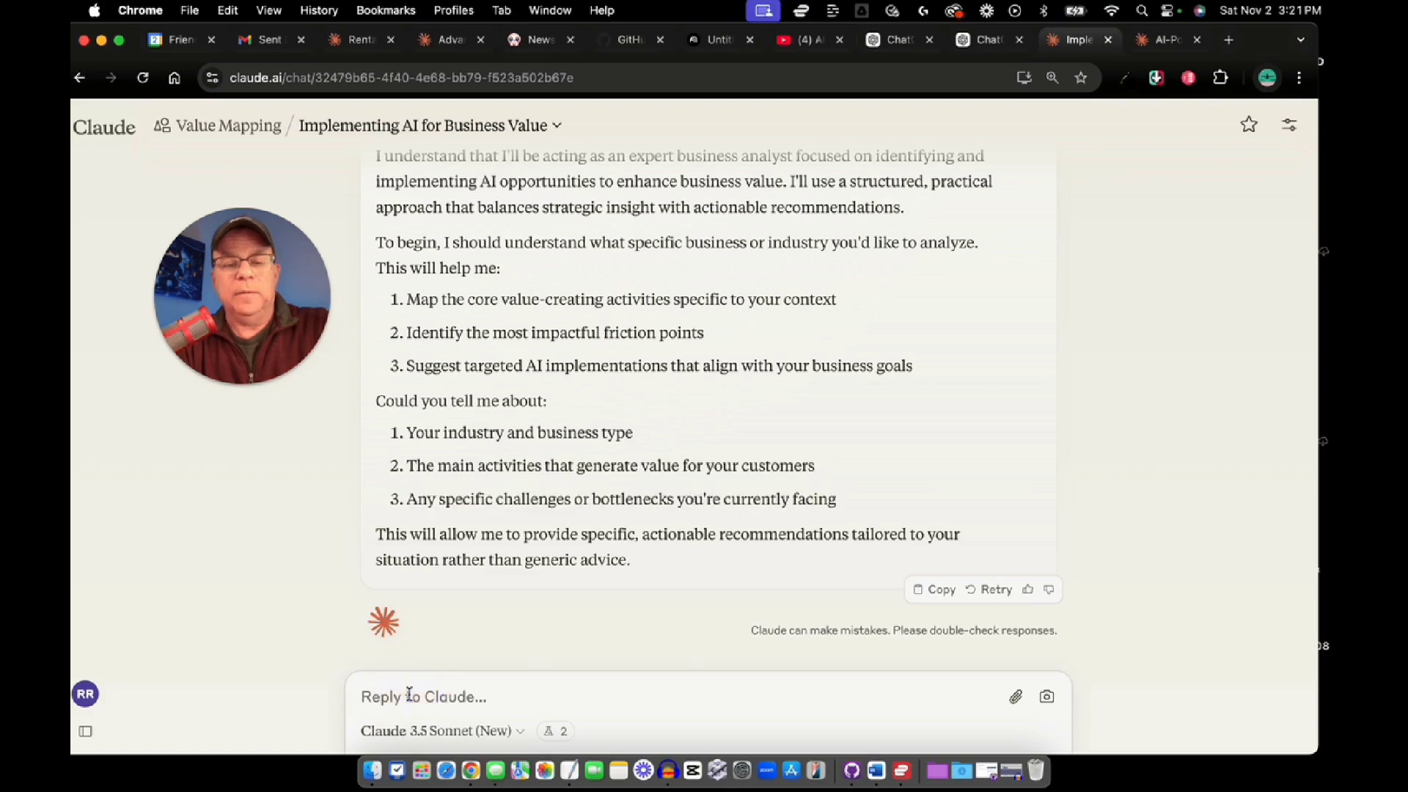
Paste the digital marketing agency brief, add a blank line after the introduction, and send it
key("super+v")
scroll(597, 659, "up", 10)
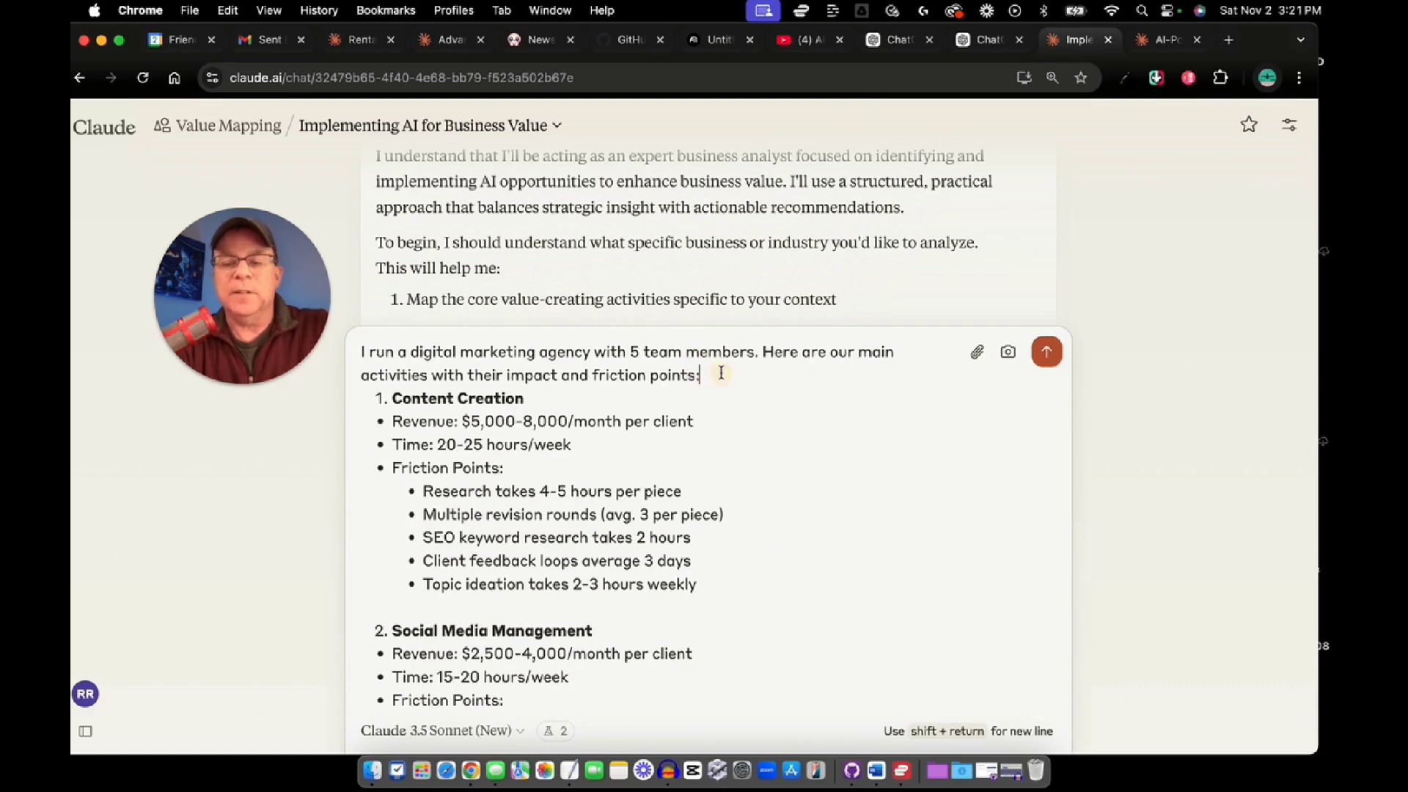
key("shift+Return")
scroll(529, 439, "down", 8)
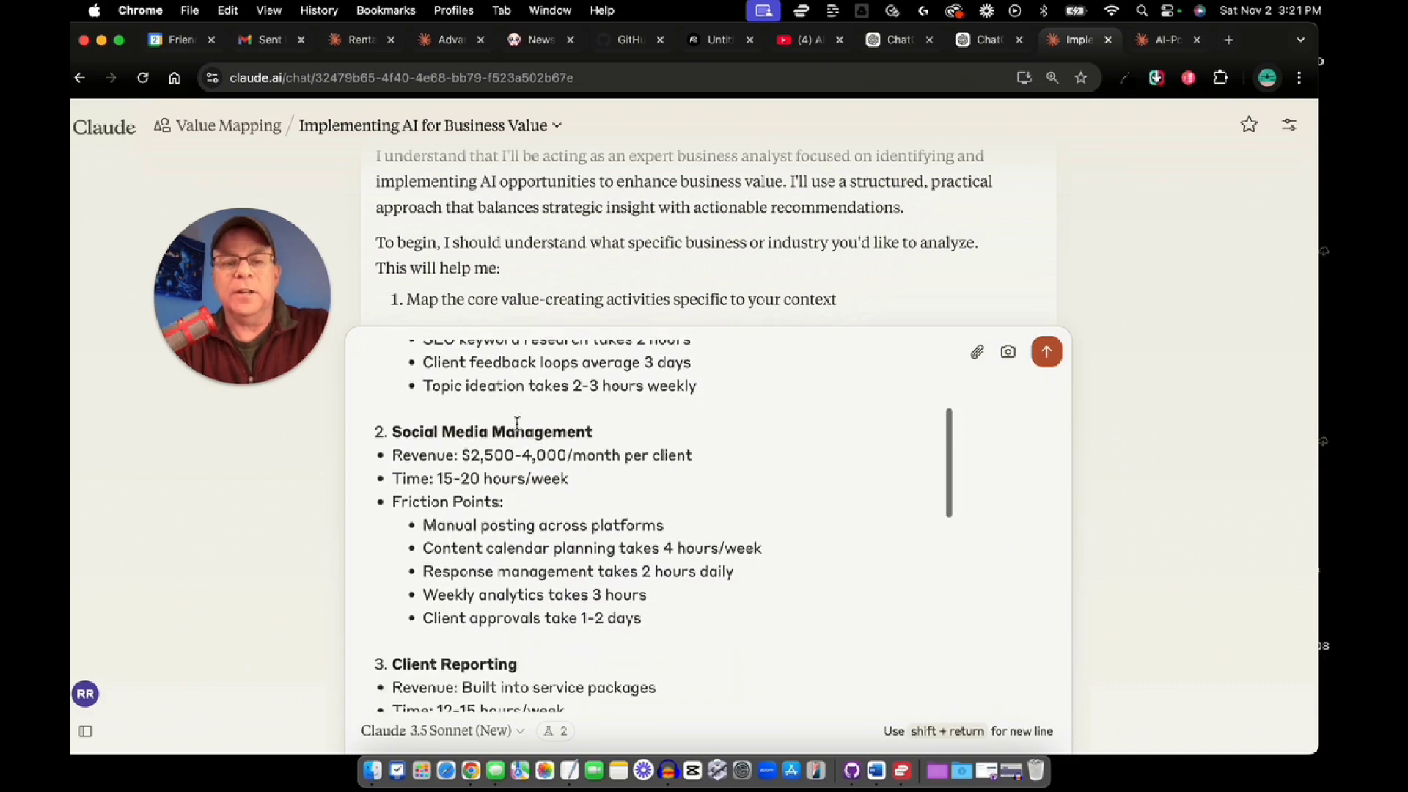
scroll(517, 424, "down", 3)
scroll(517, 424, "up", 5)
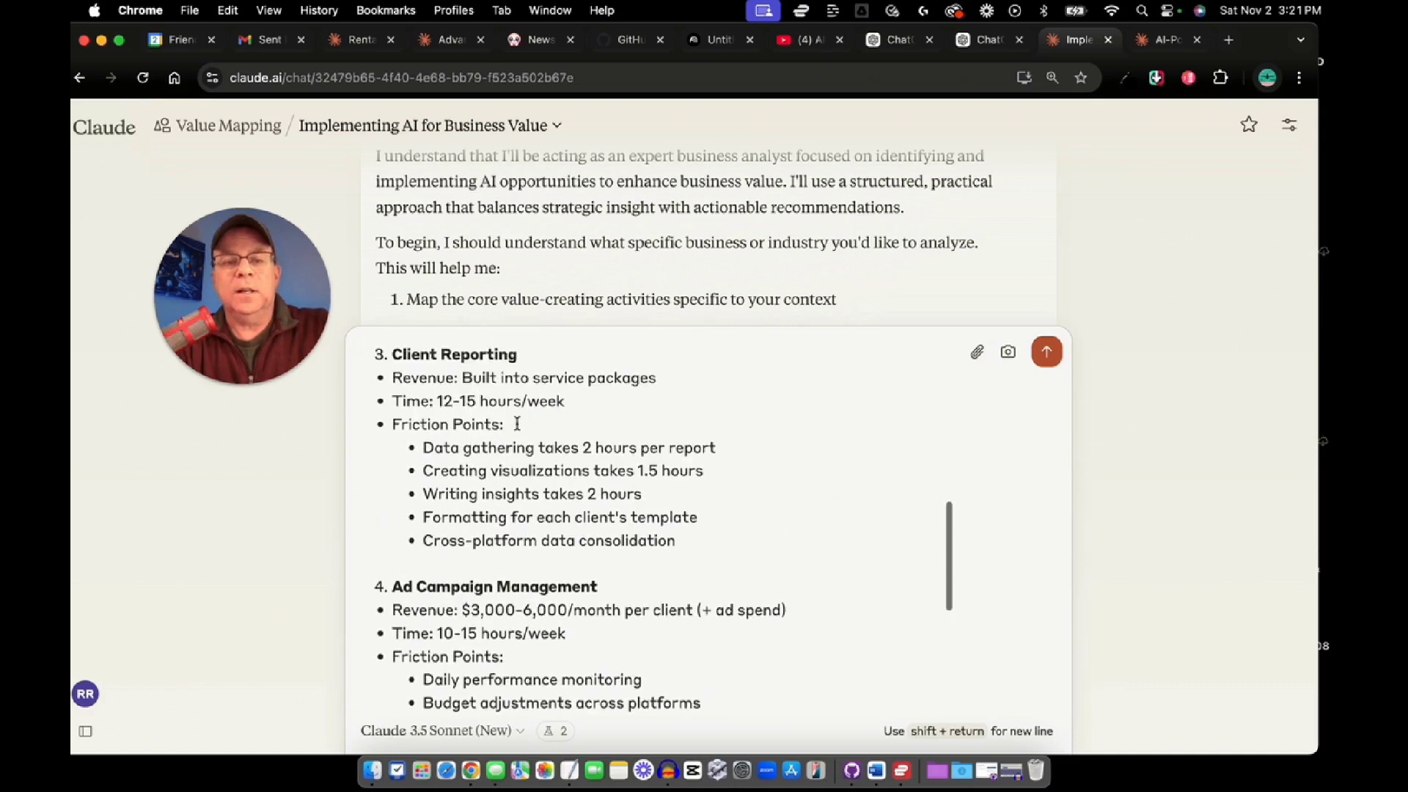
scroll(517, 423, "down", 8)
scroll(517, 424, "down", 3)
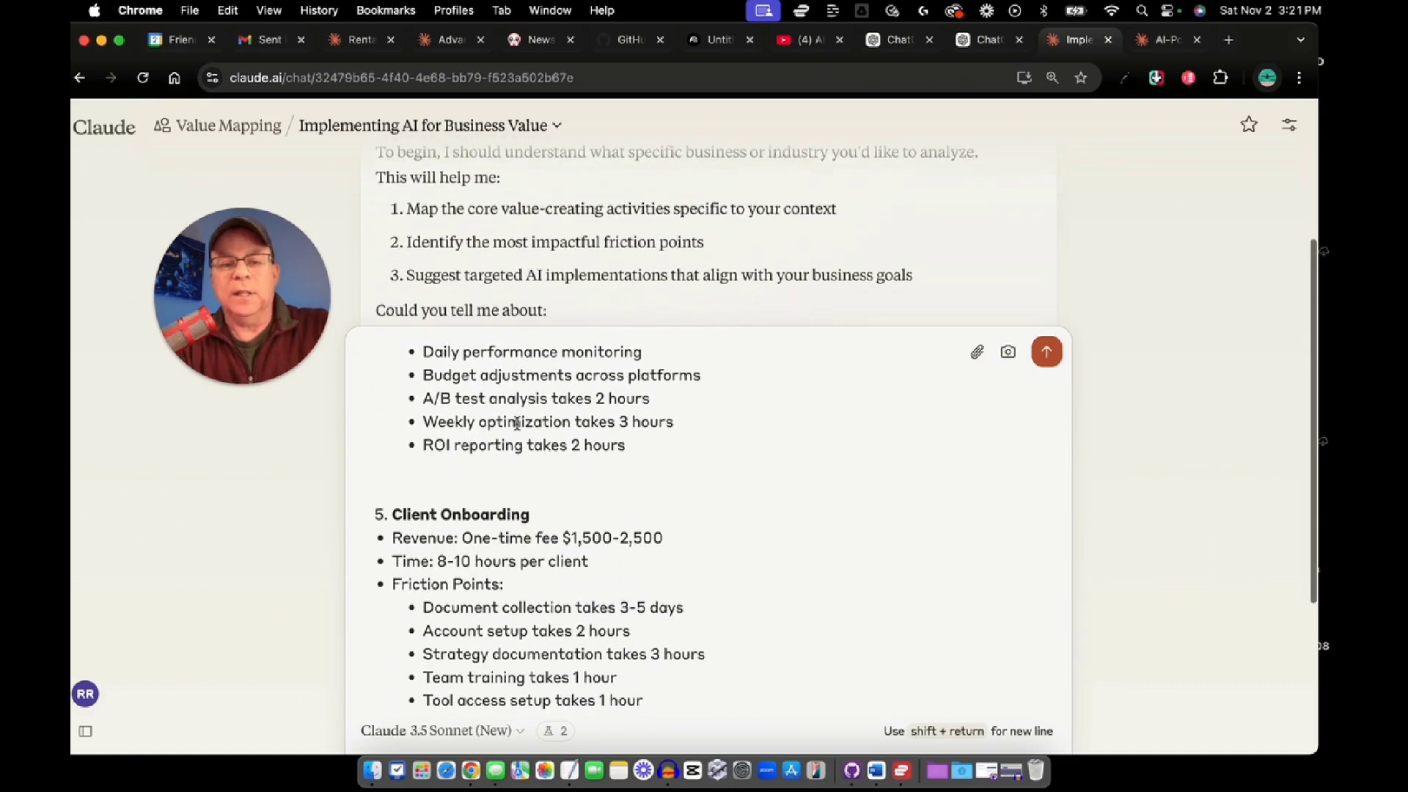
scroll(517, 424, "up", 15)
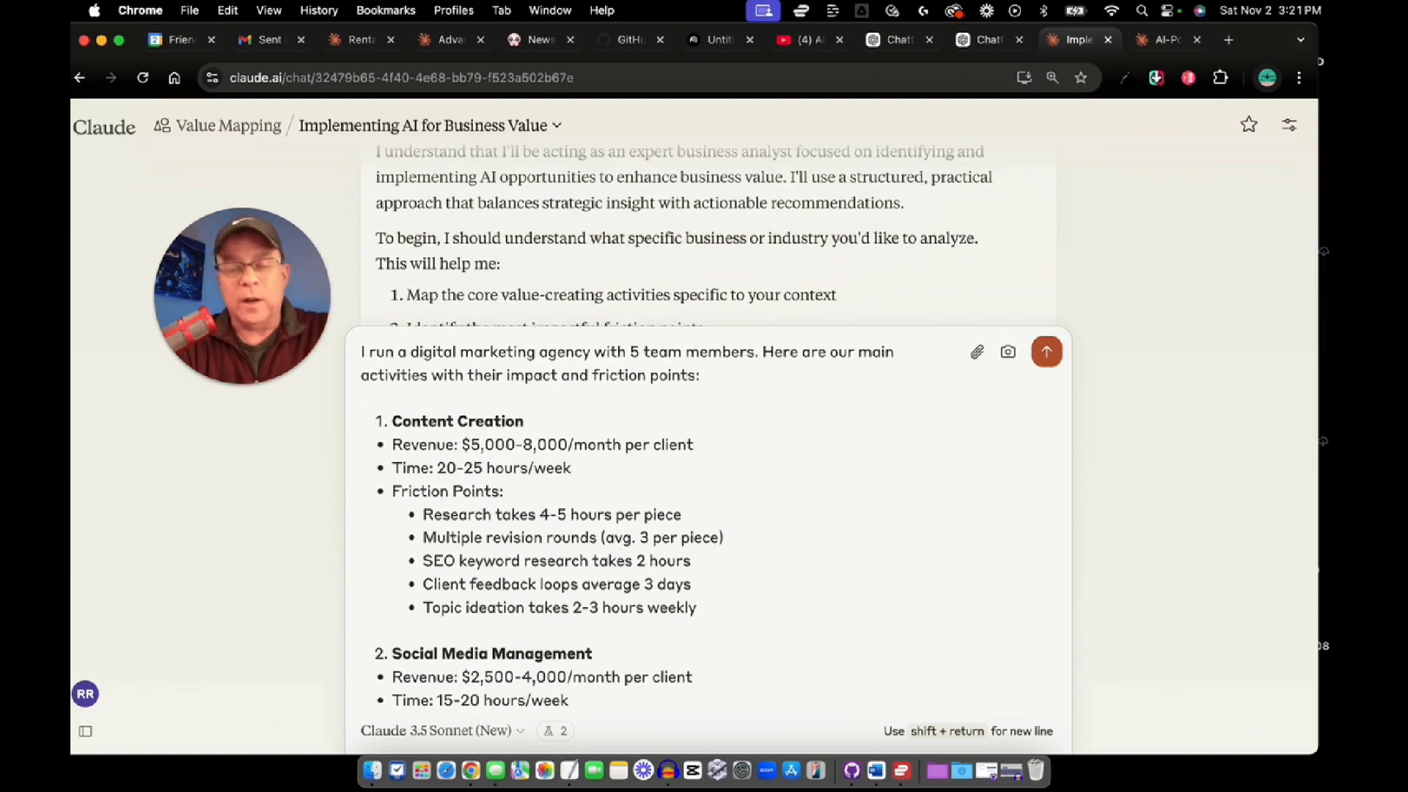
left_click(1047, 352)
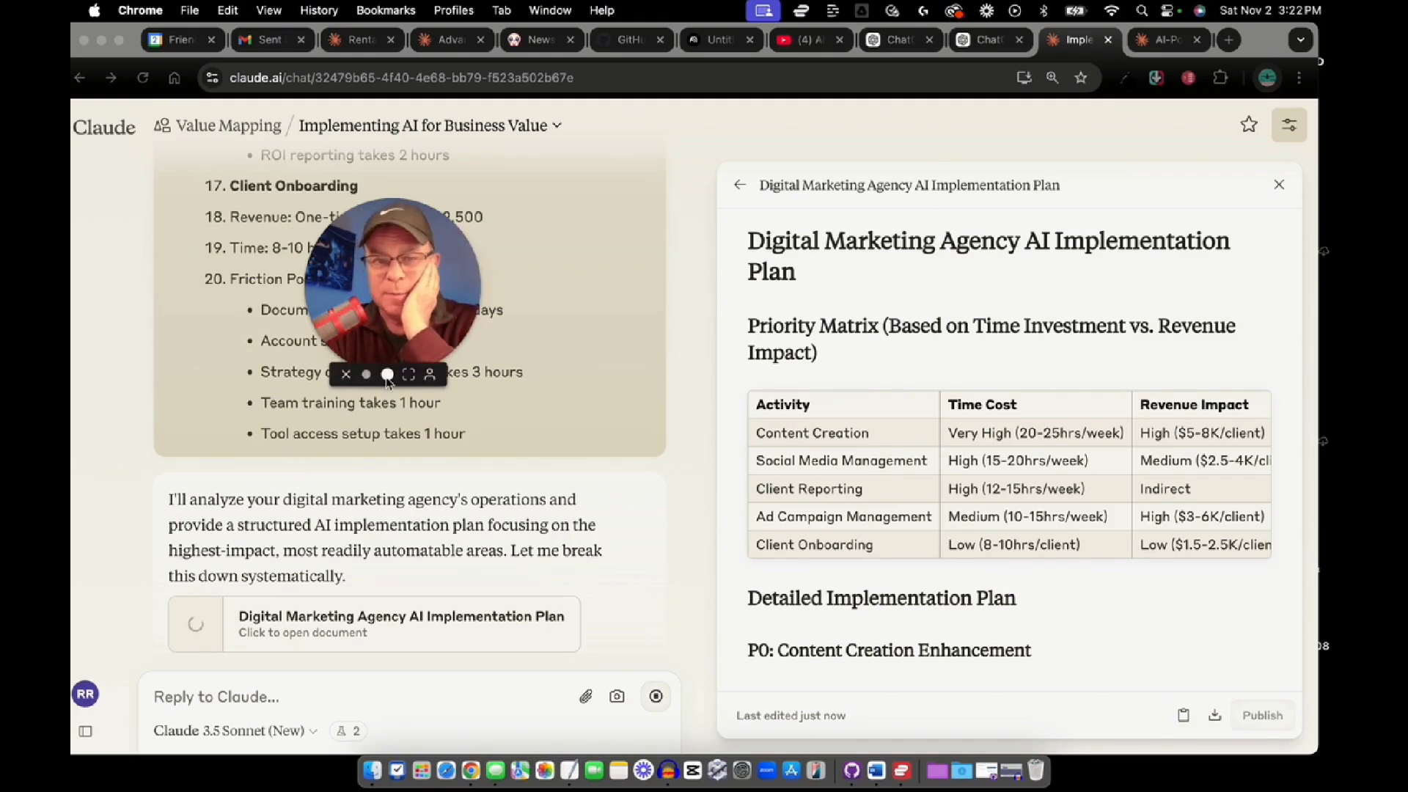
Scroll the plan from the Priority Matrix through P0–P2 to the Implementation Timeline, highlighting the SEMrush/Ahrefs mention
left_click(387, 376)
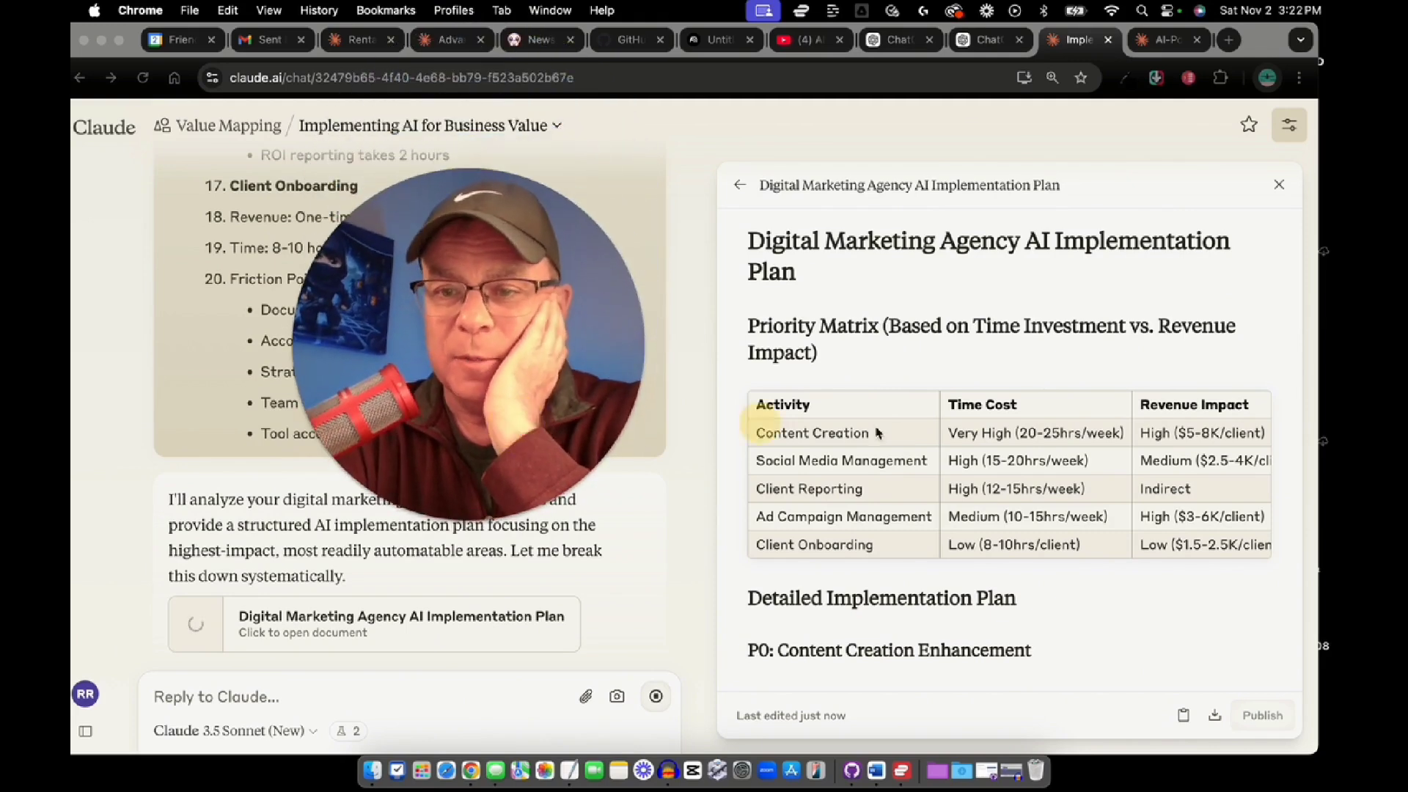
scroll(1173, 447, "down", 2)
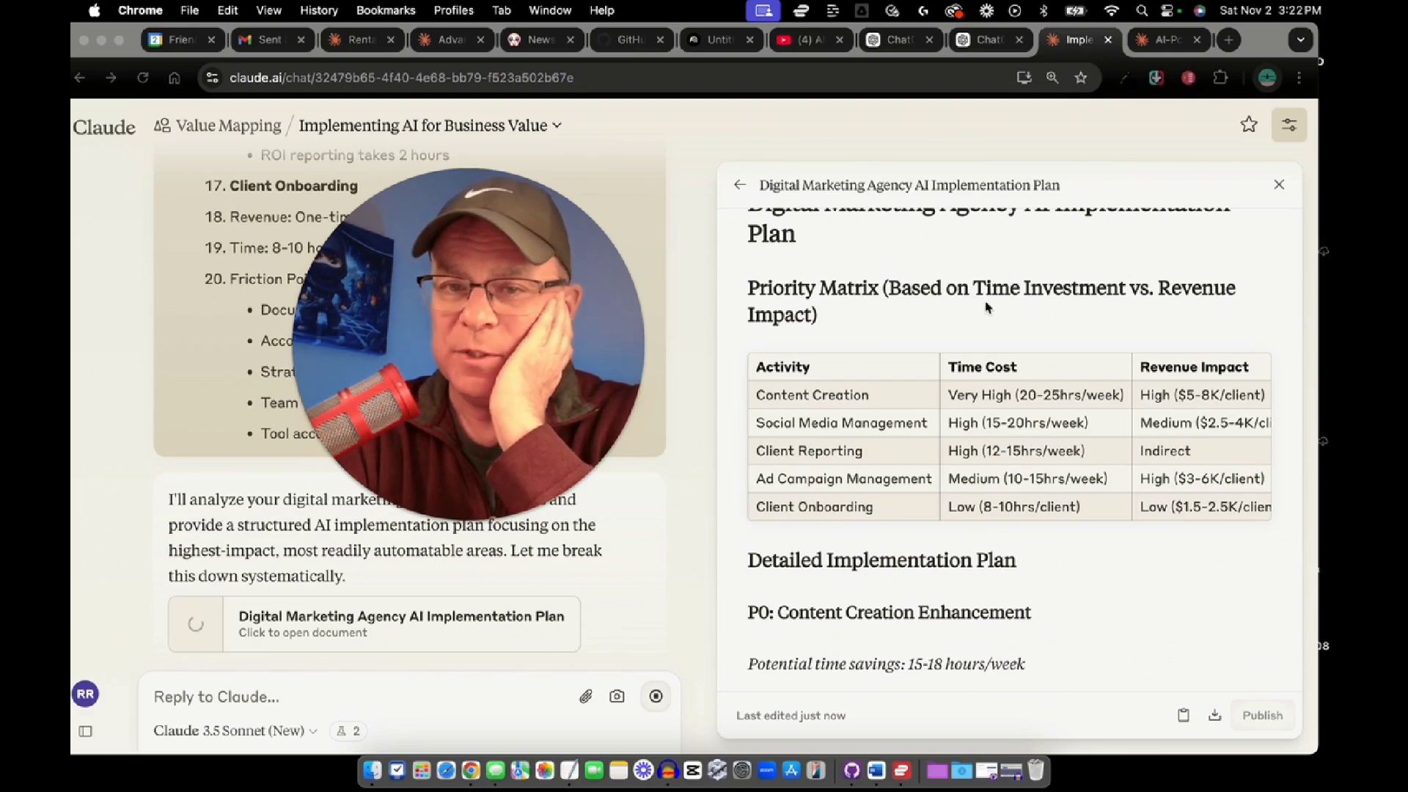
scroll(986, 307, "down", 3)
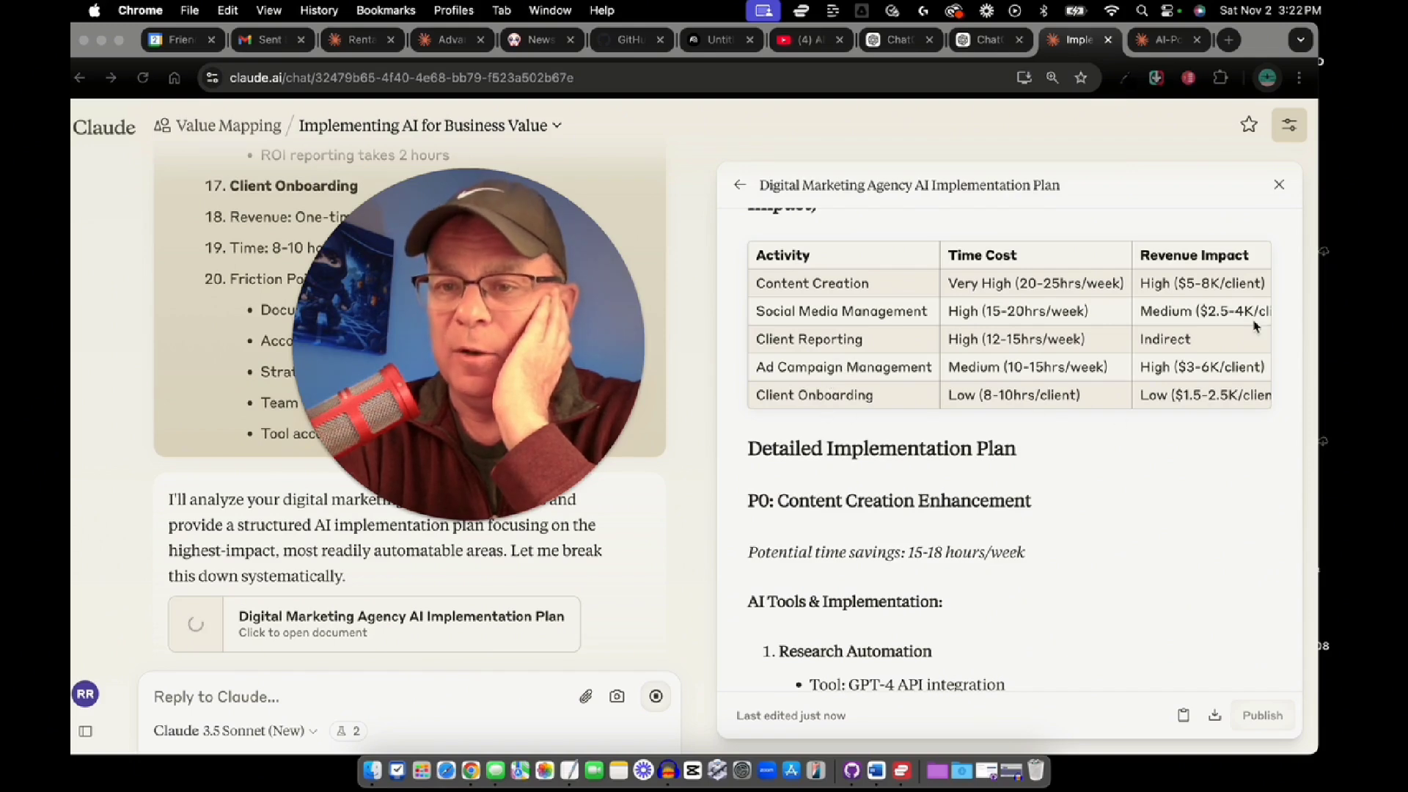
scroll(854, 396, "down", 5)
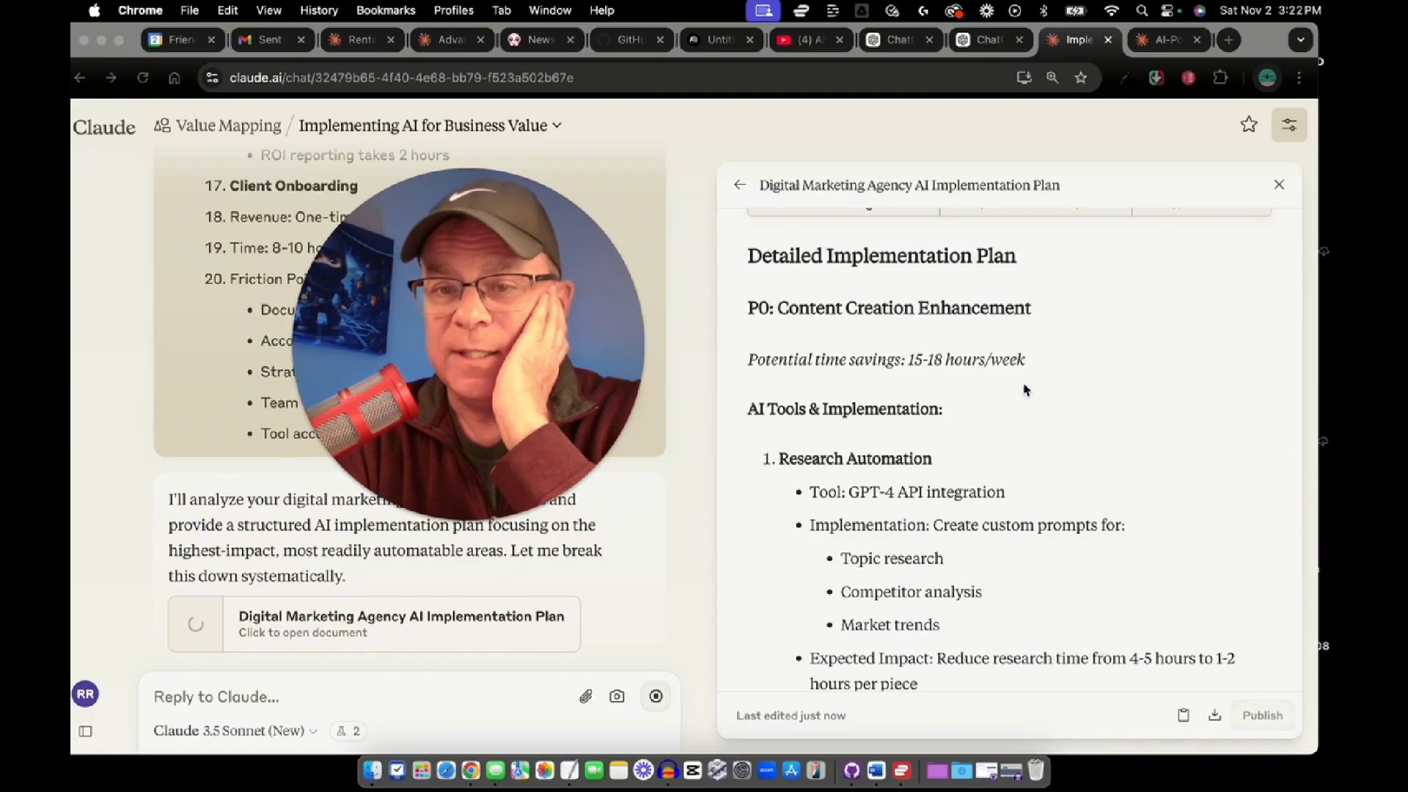
scroll(1012, 381, "down", 5)
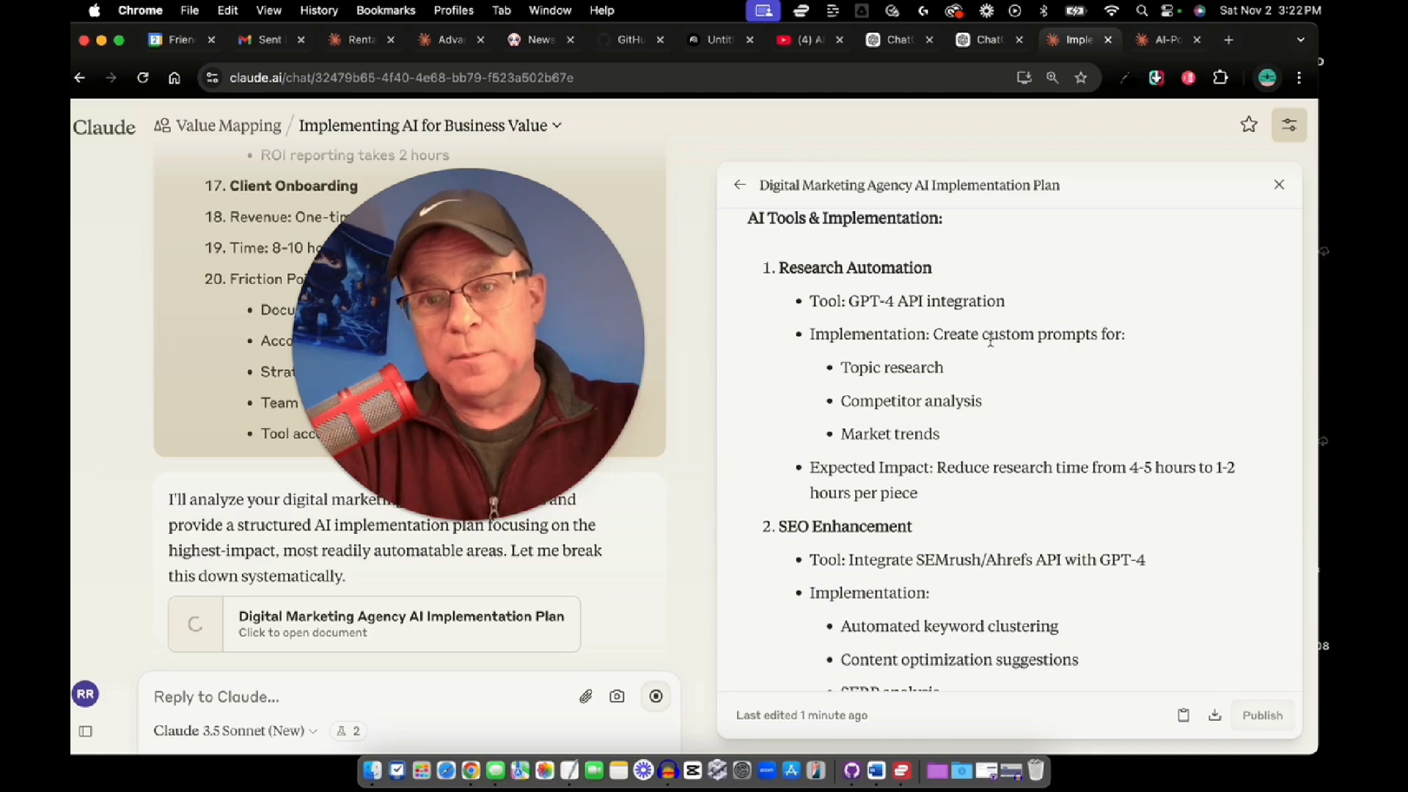
scroll(990, 340, "down", 5)
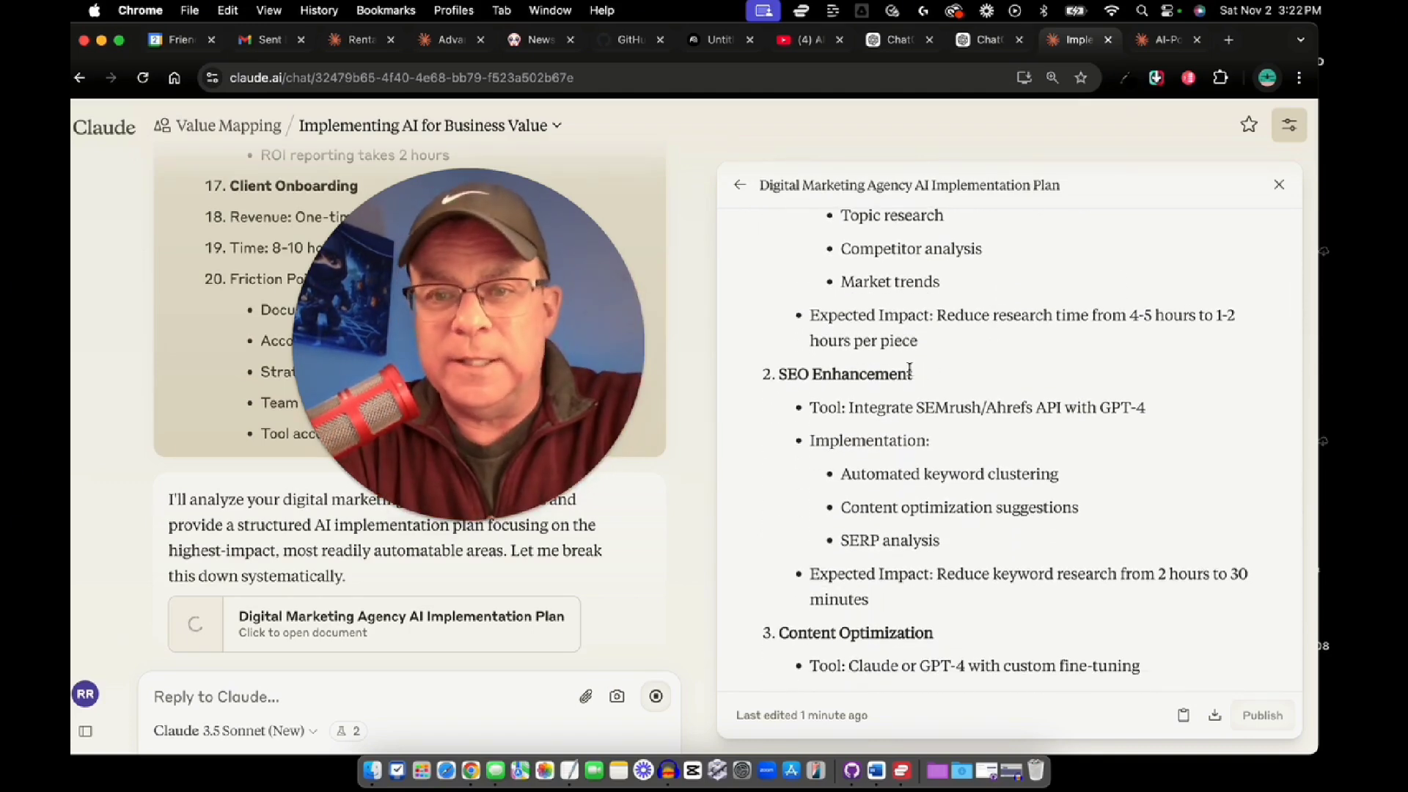
scroll(954, 359, "down", 1)
left_click_drag(917, 368, 1056, 363)
scroll(982, 358, "down", 8)
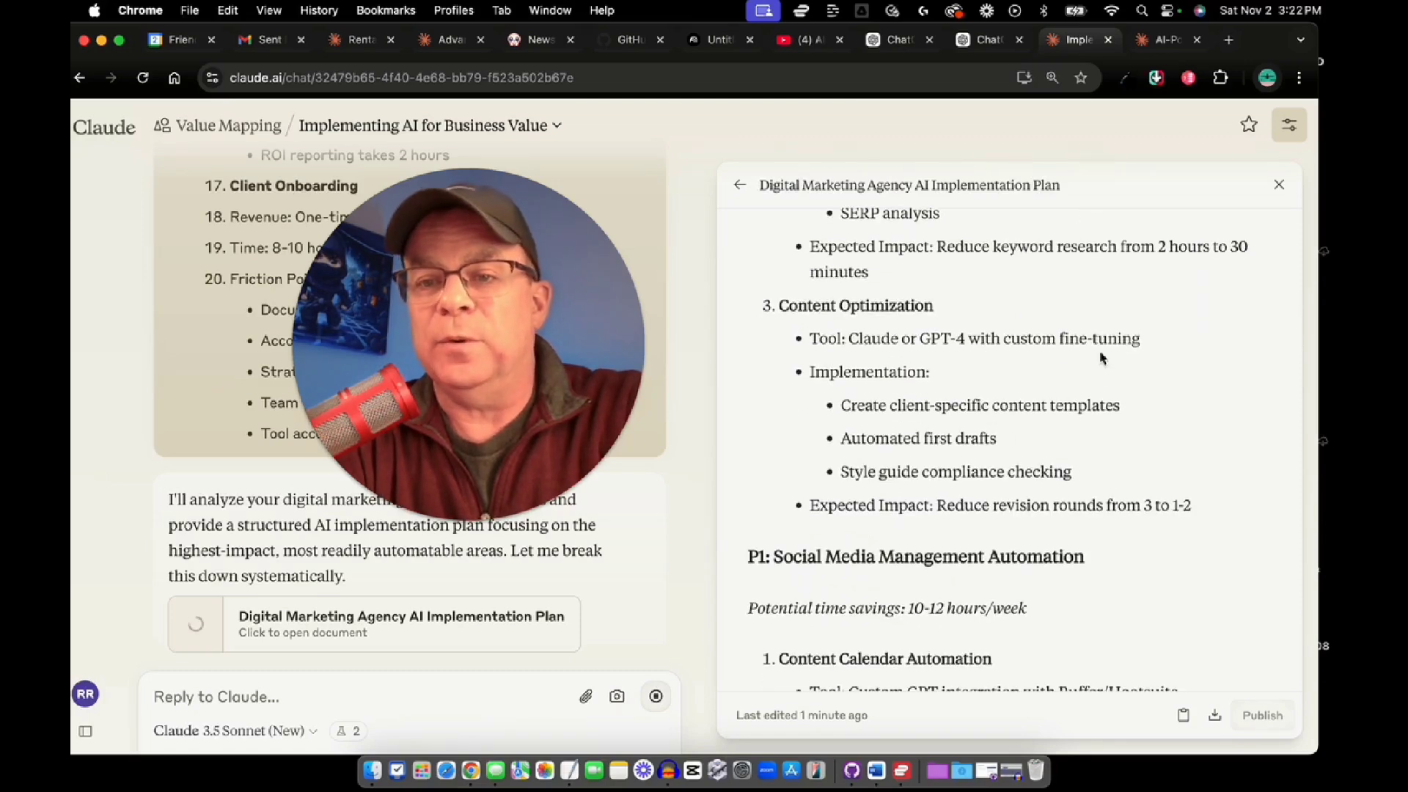
scroll(968, 388, "down", 5)
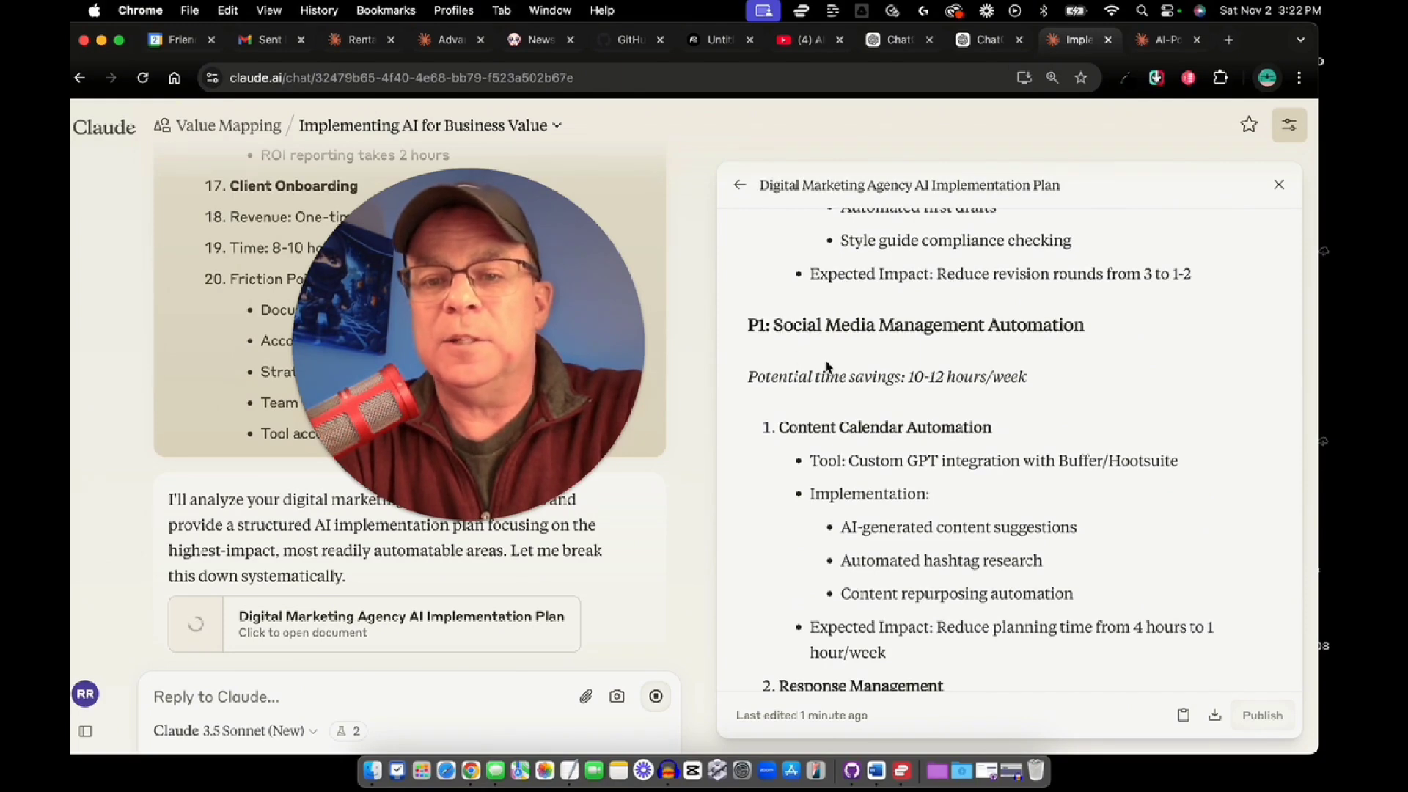
scroll(827, 366, "down", 4)
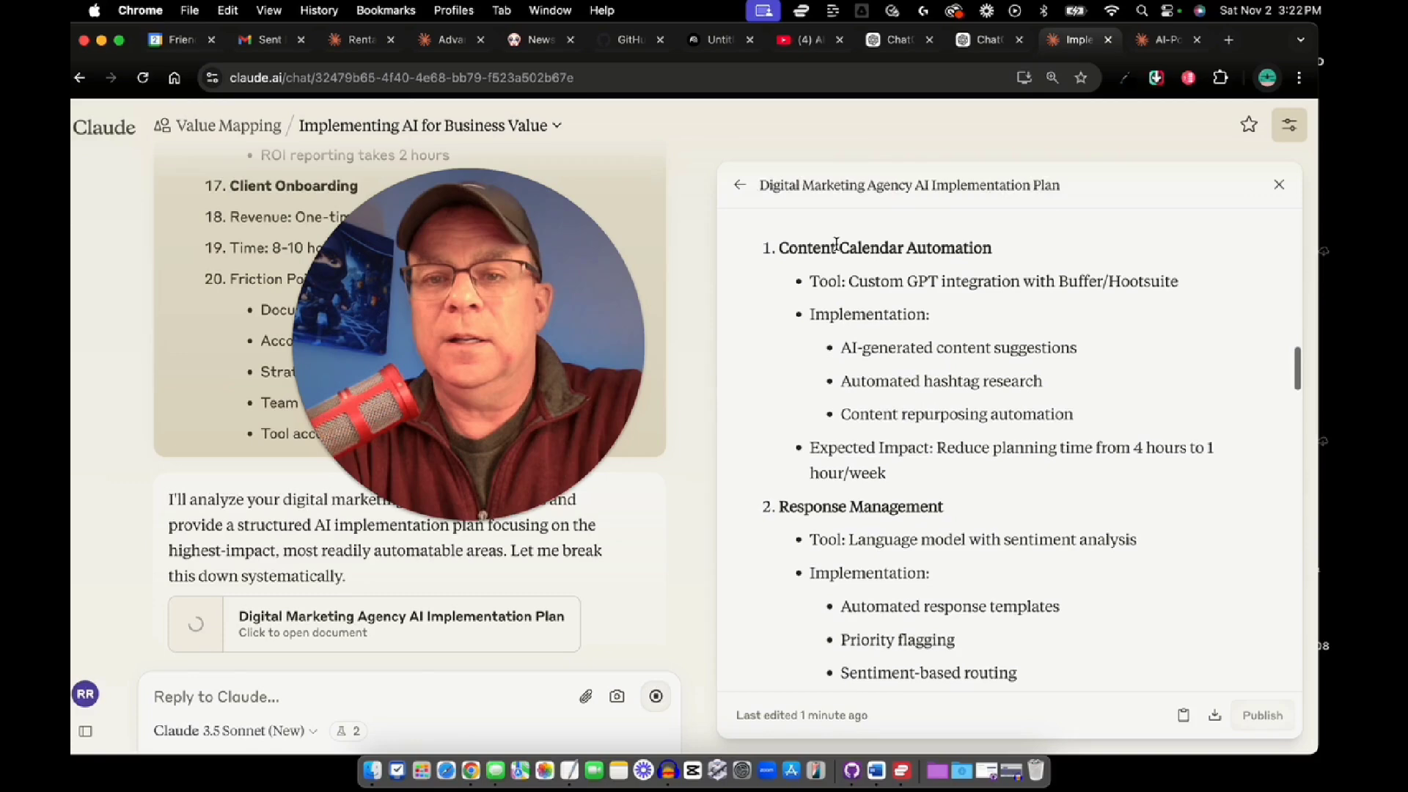
scroll(954, 279, "down", 6)
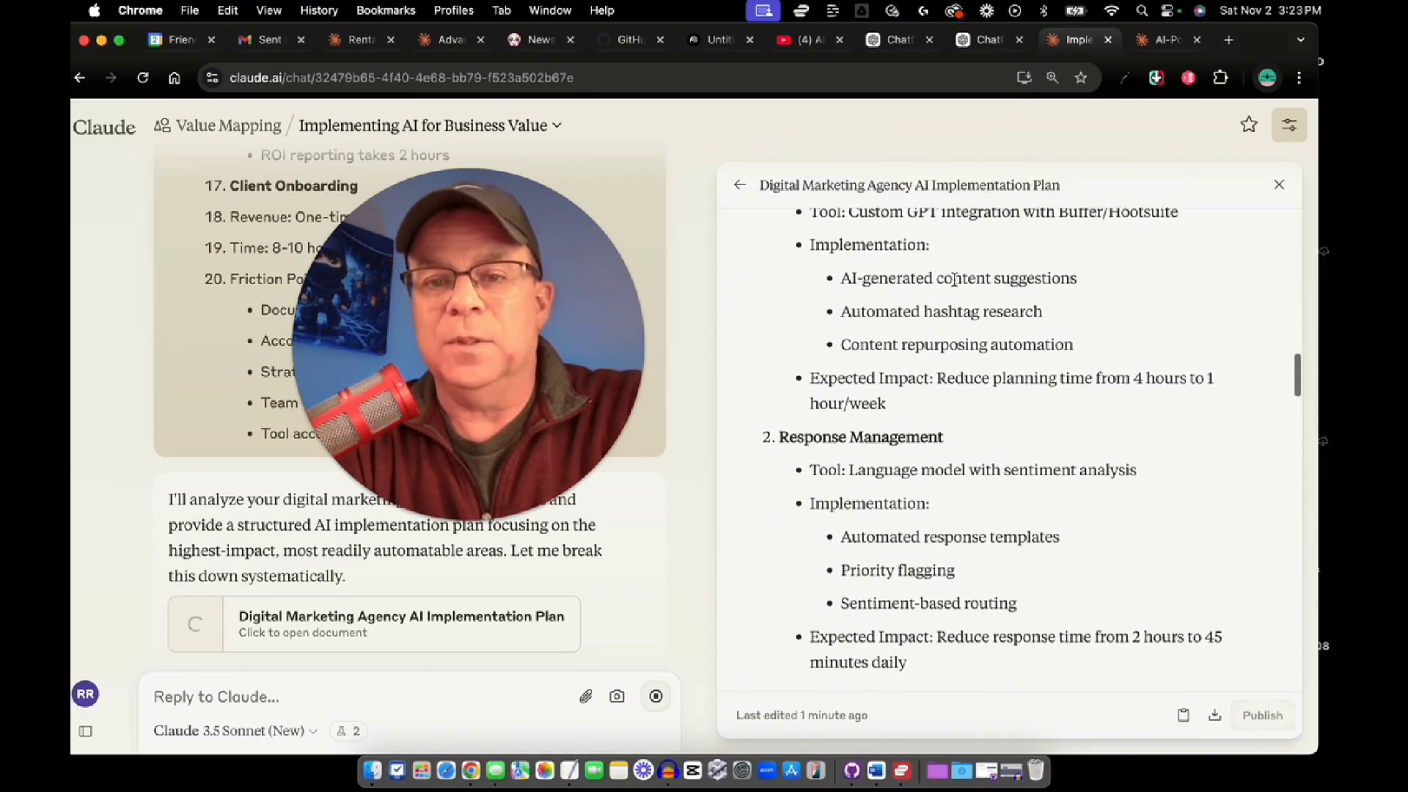
scroll(954, 278, "down", 20)
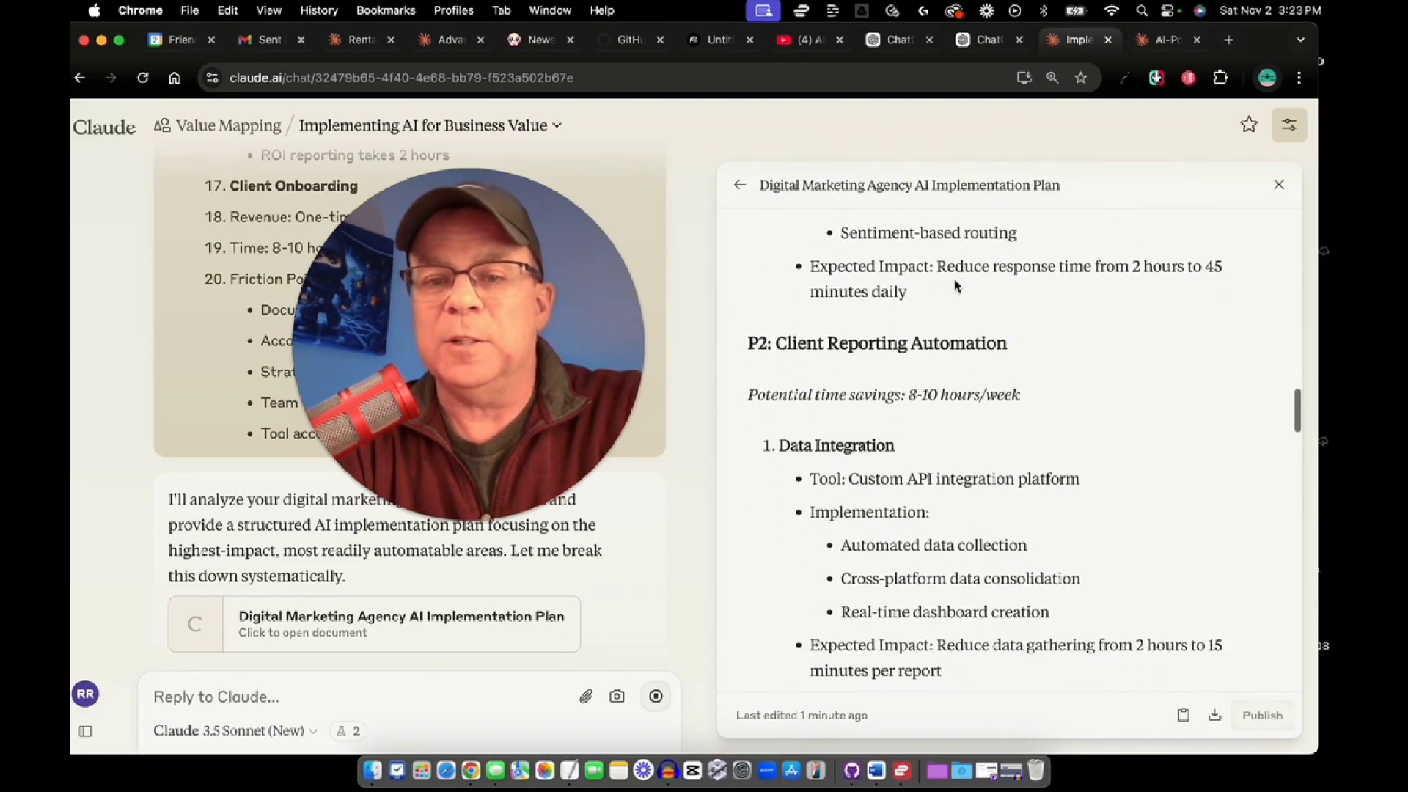
Scroll through Success Metrics, Risk Mitigation, Budget and Expected ROI to the Next Steps section
scroll(956, 284, "down", 1)
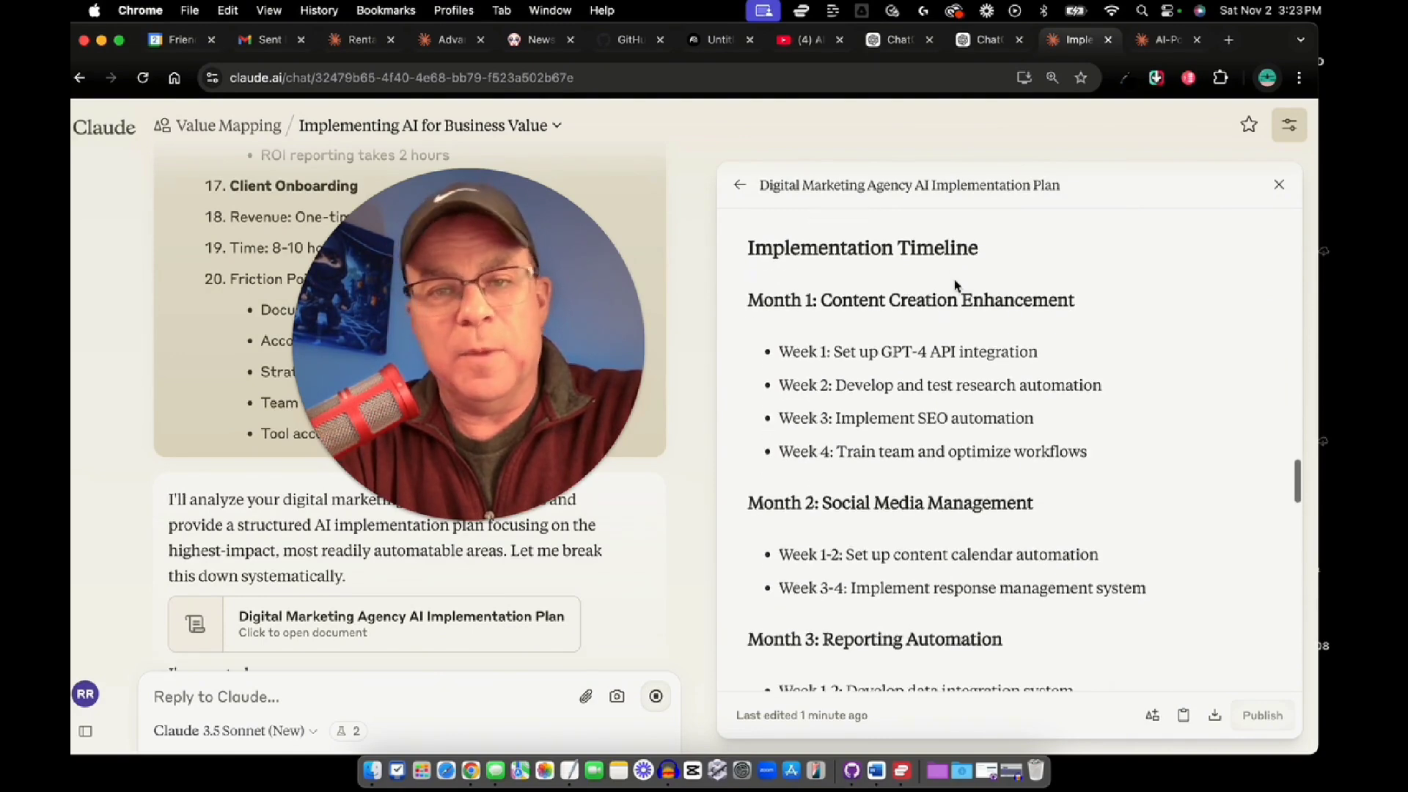
scroll(907, 278, "down", 1)
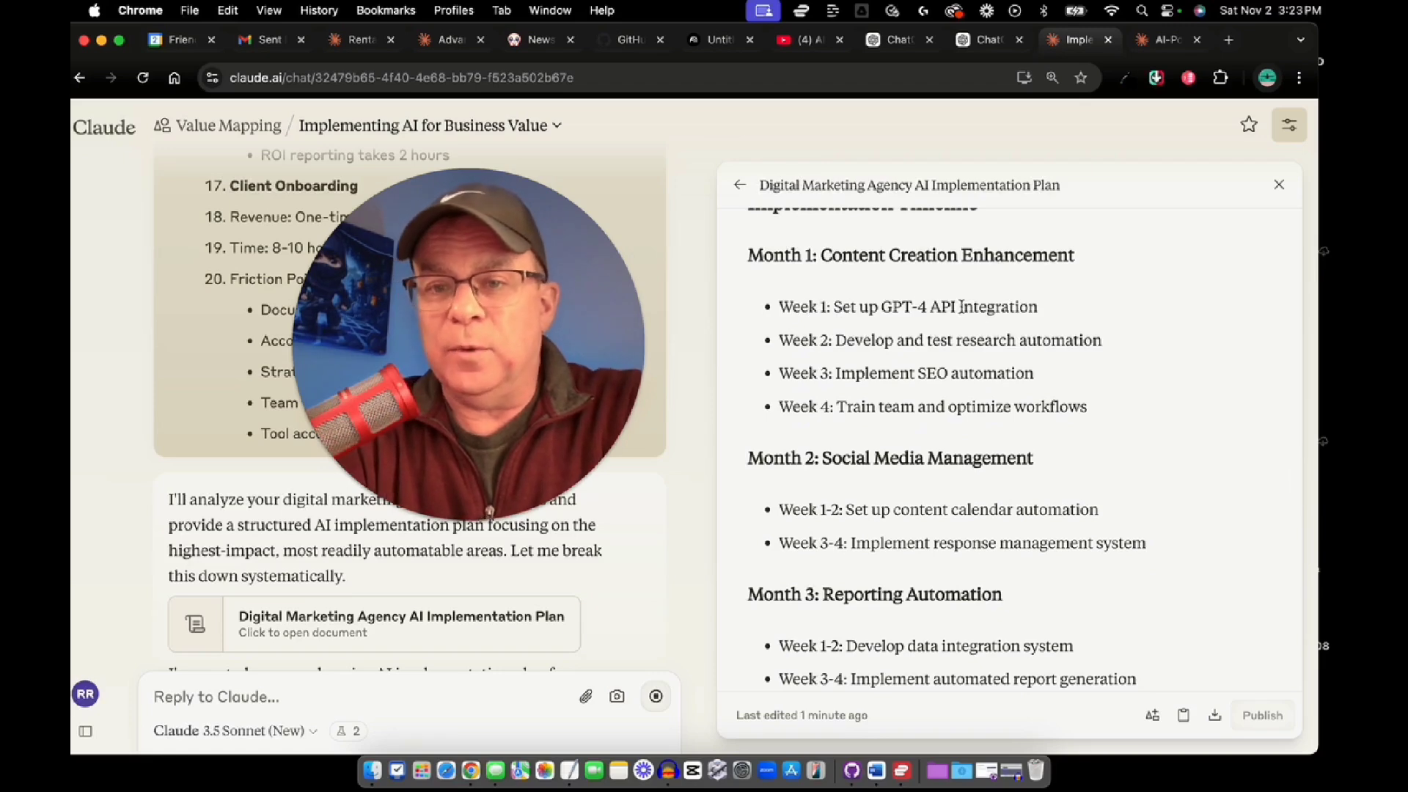
scroll(961, 308, "down", 12)
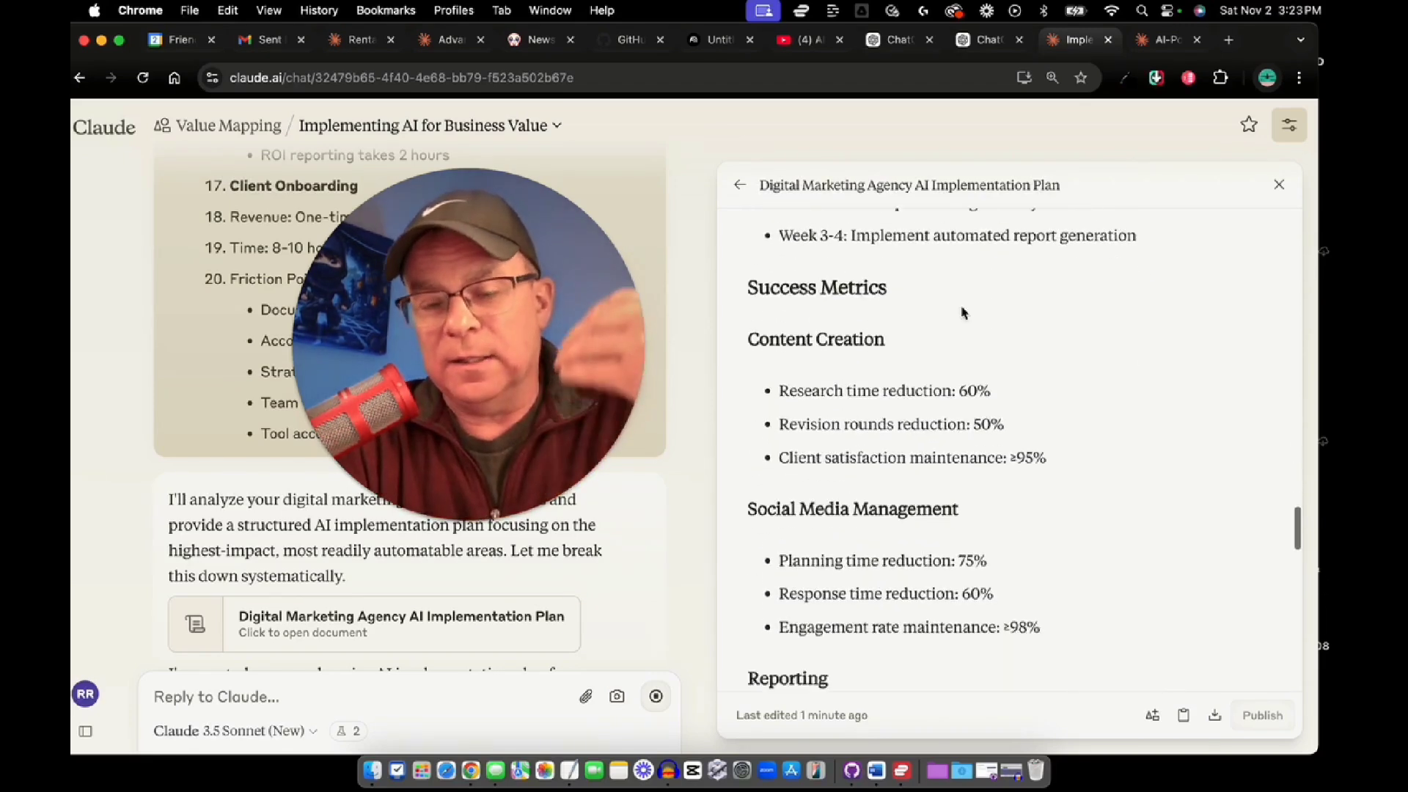
scroll(962, 312, "down", 10)
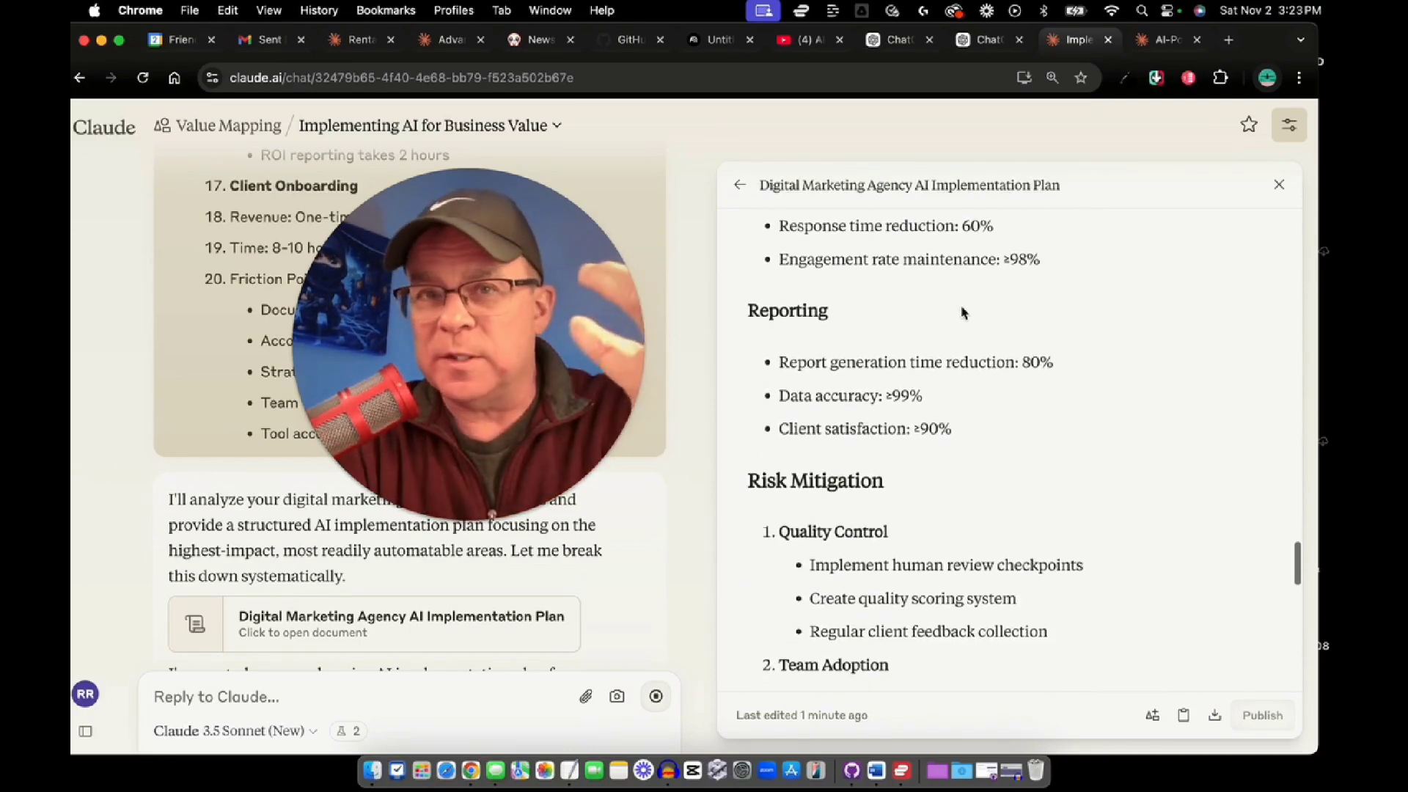
scroll(963, 312, "down", 10)
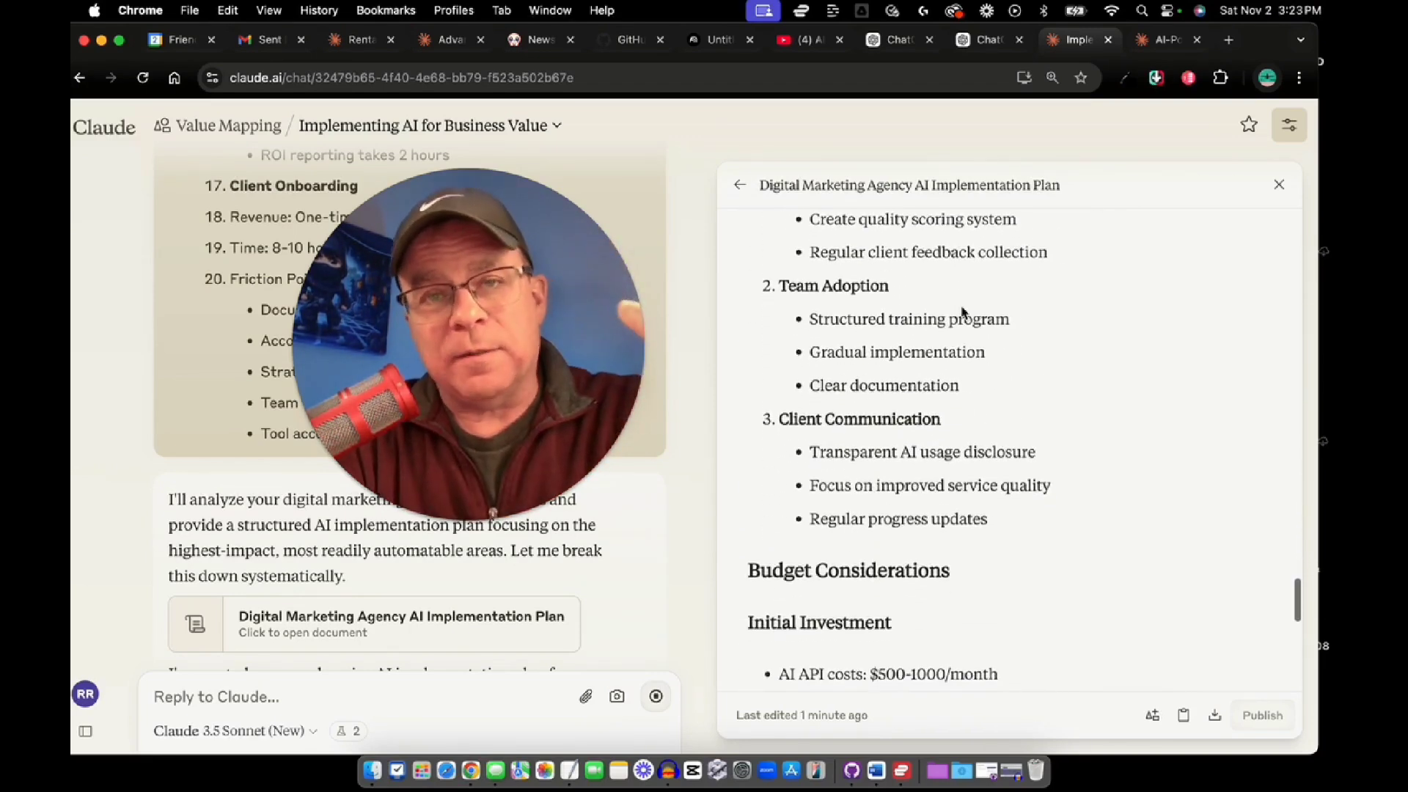
scroll(963, 312, "down", 6)
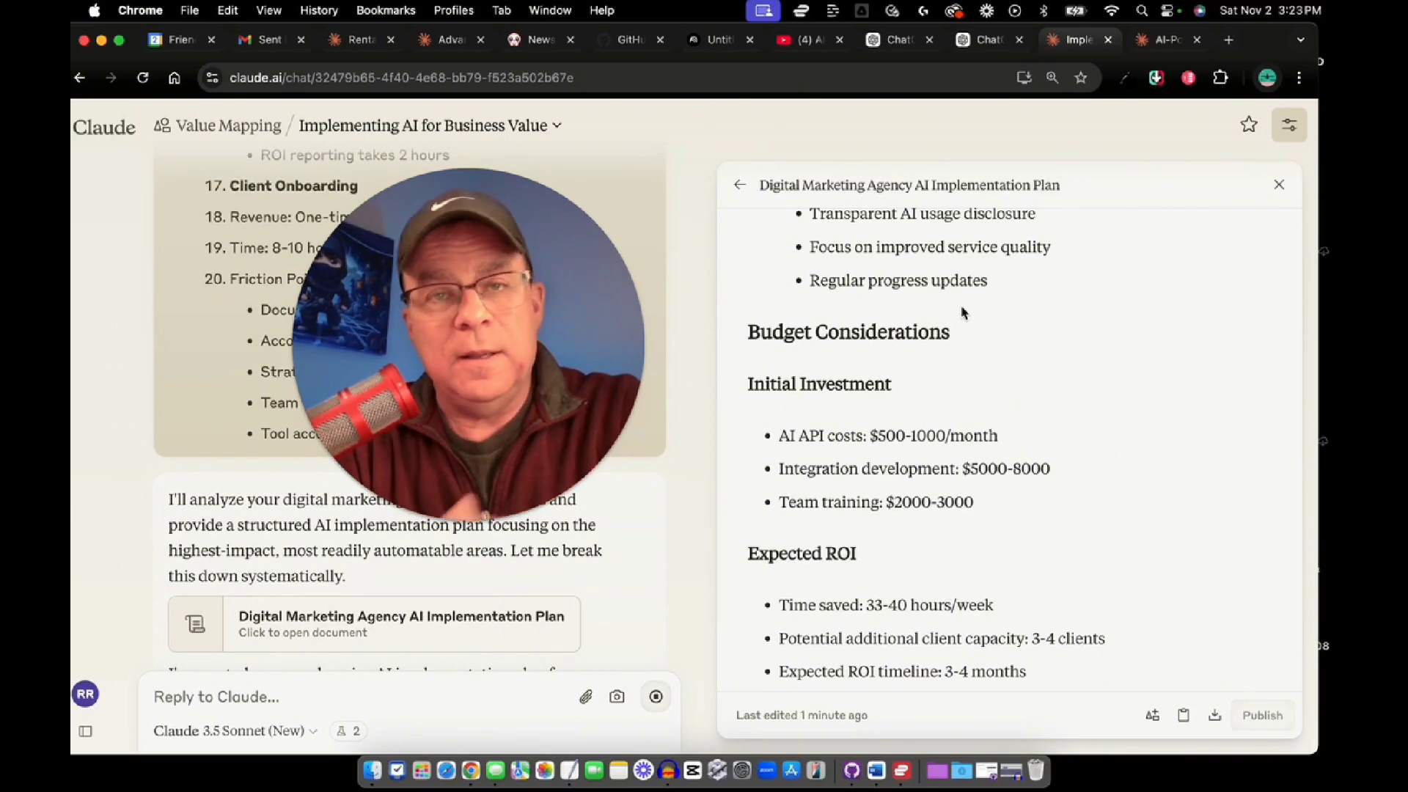
scroll(963, 313, "down", 3)
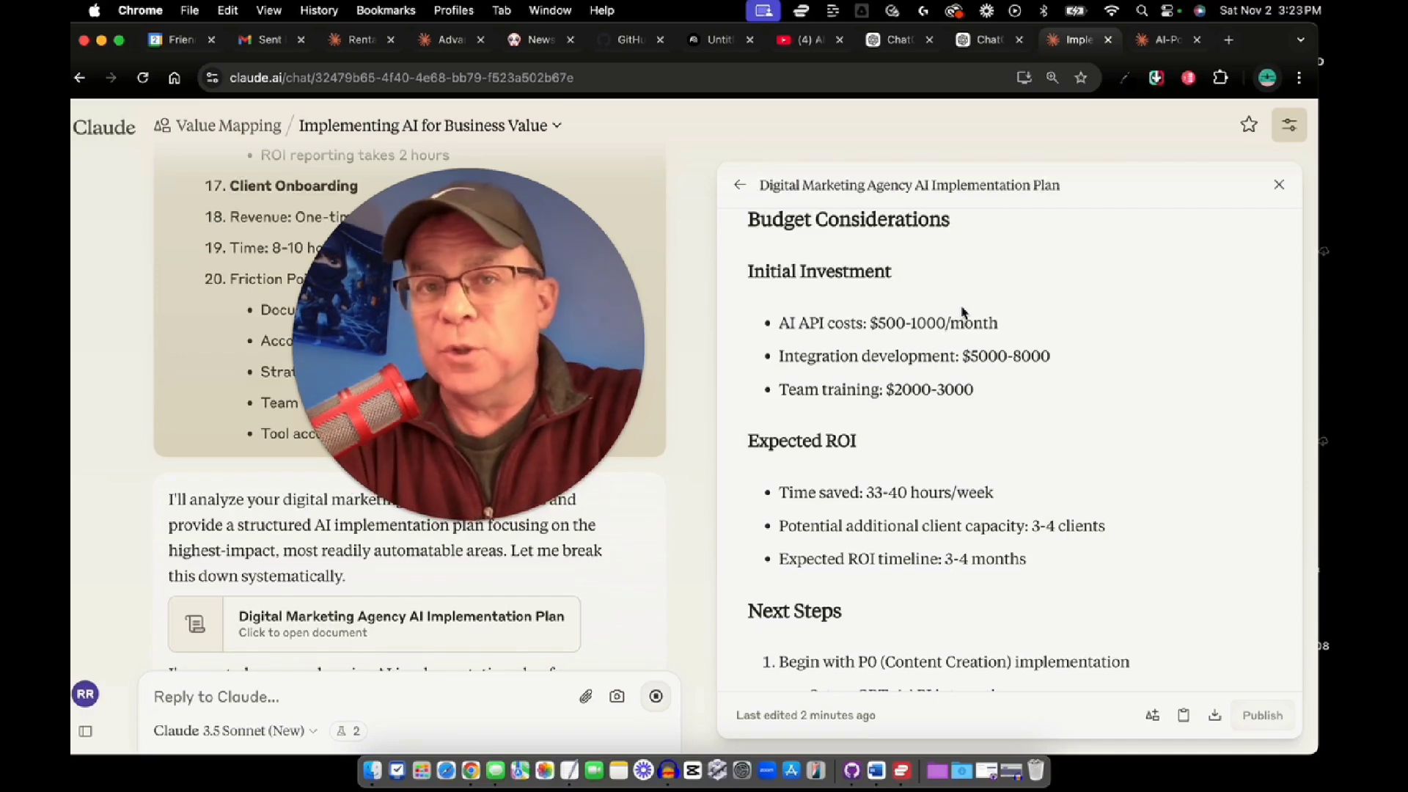
scroll(963, 313, "down", 1)
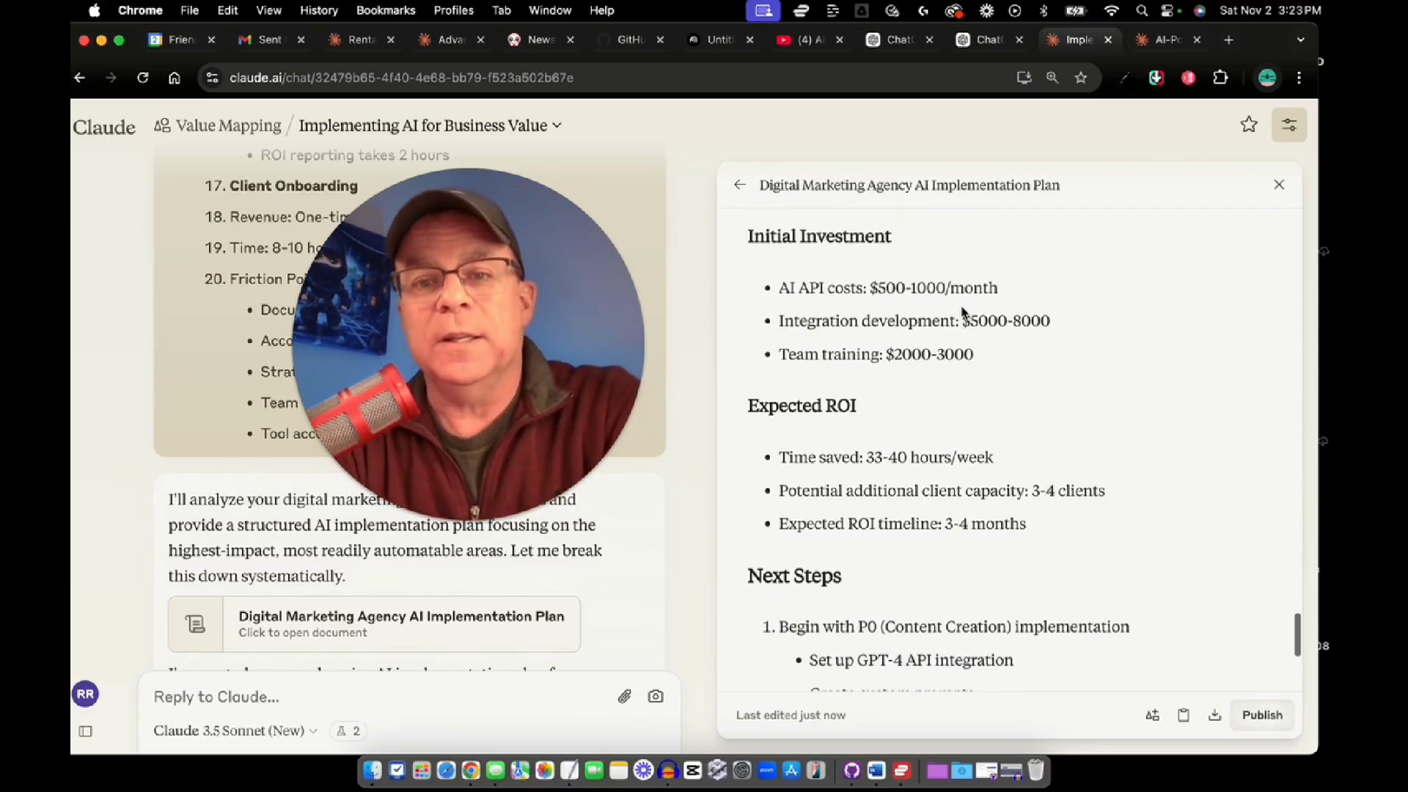
scroll(963, 313, "down", 4)
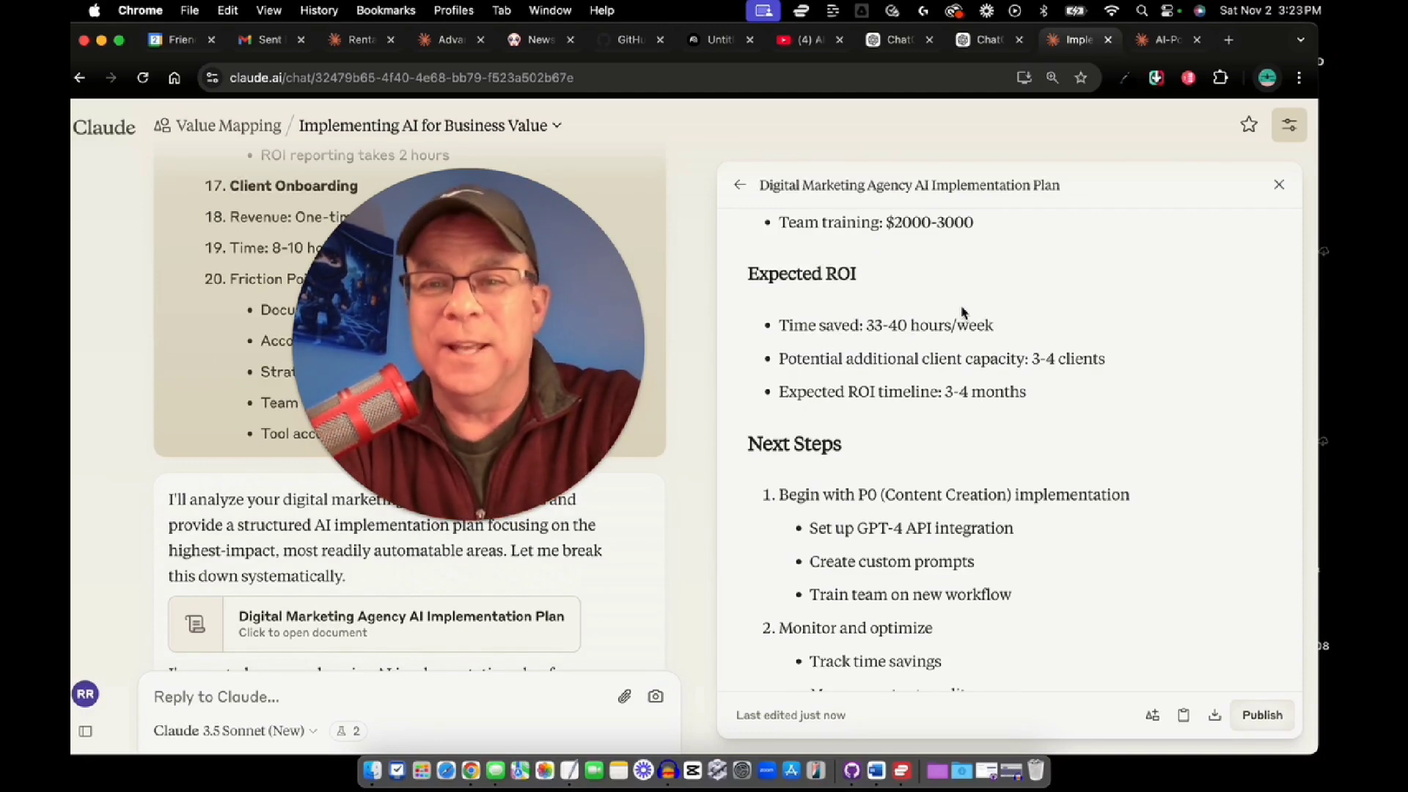
scroll(963, 313, "down", 2)
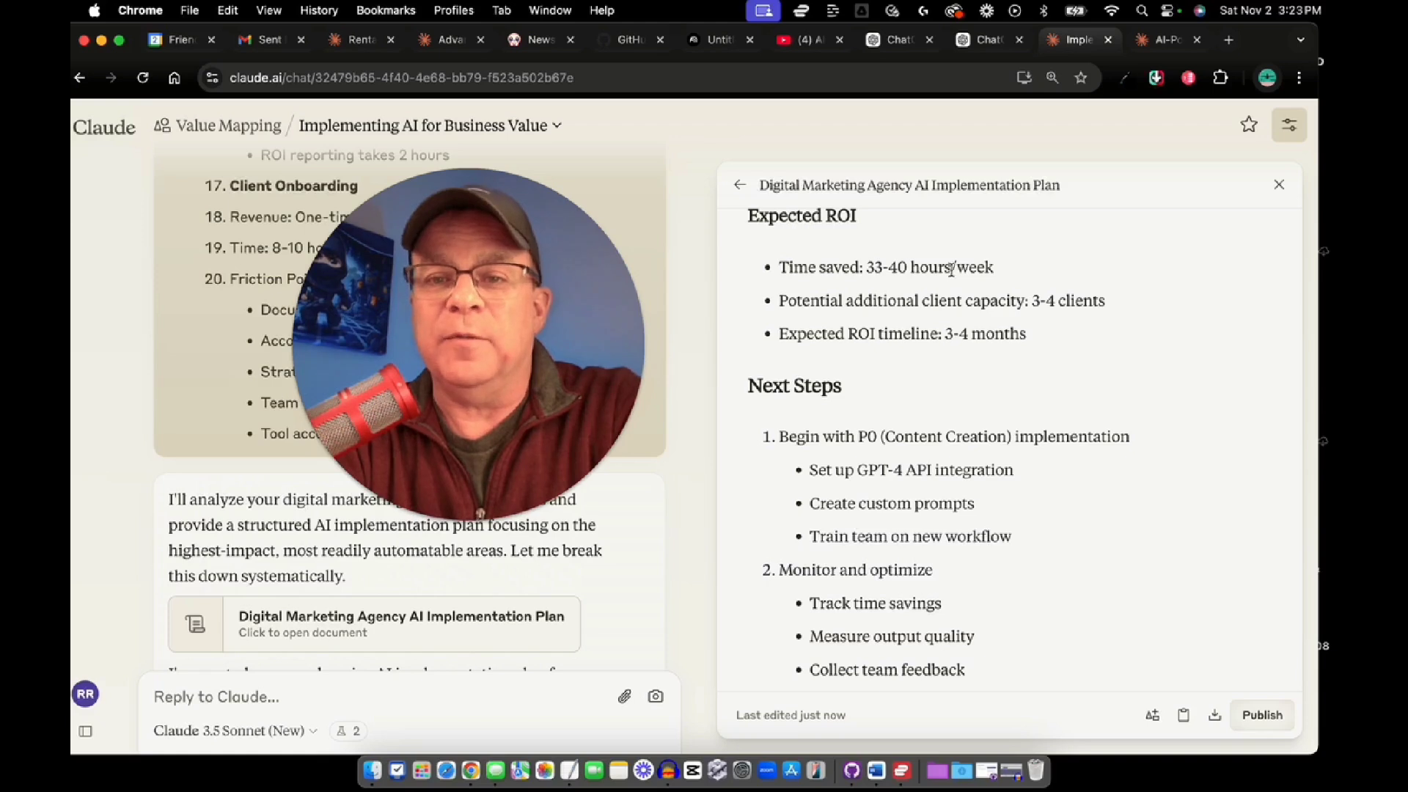
scroll(973, 282, "down", 1)
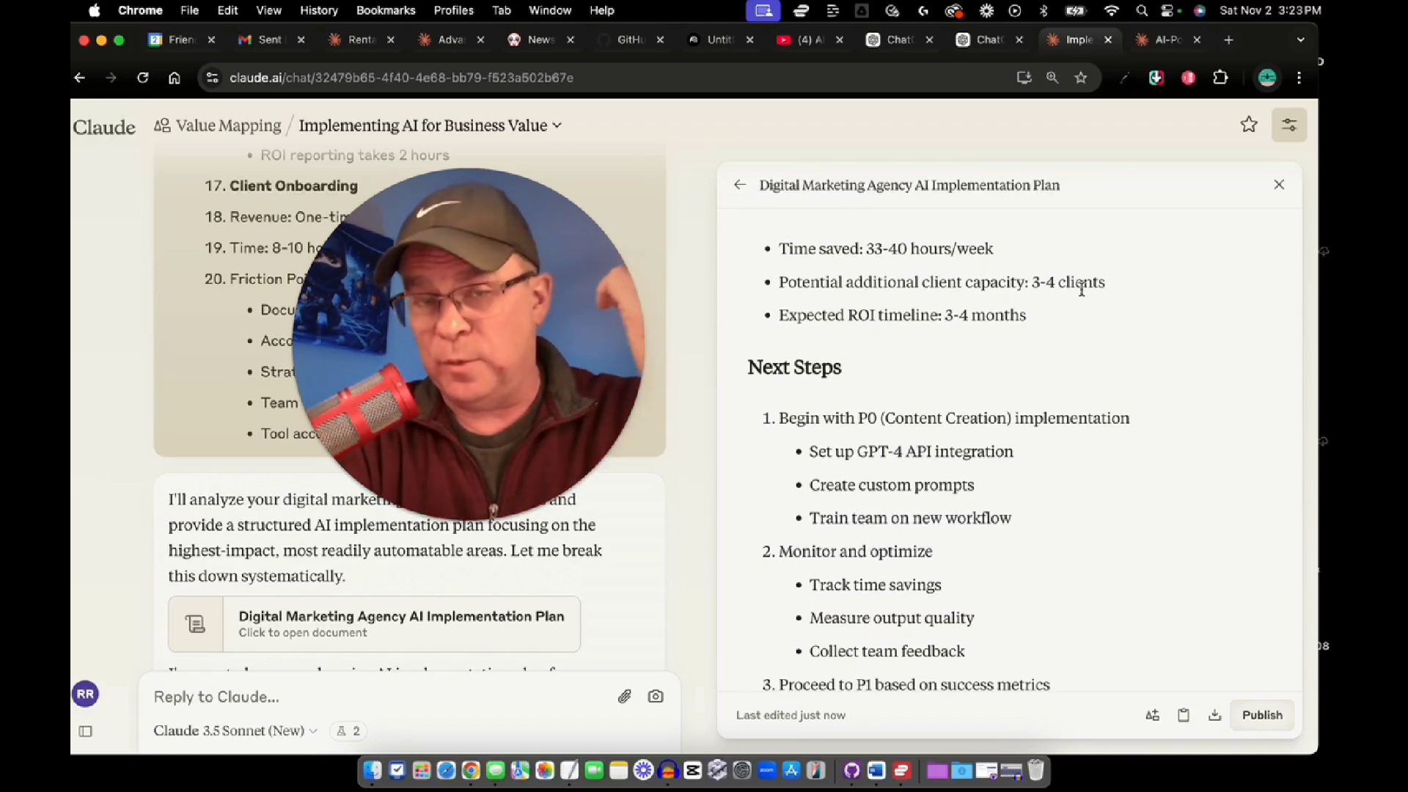
scroll(1082, 291, "down", 1)
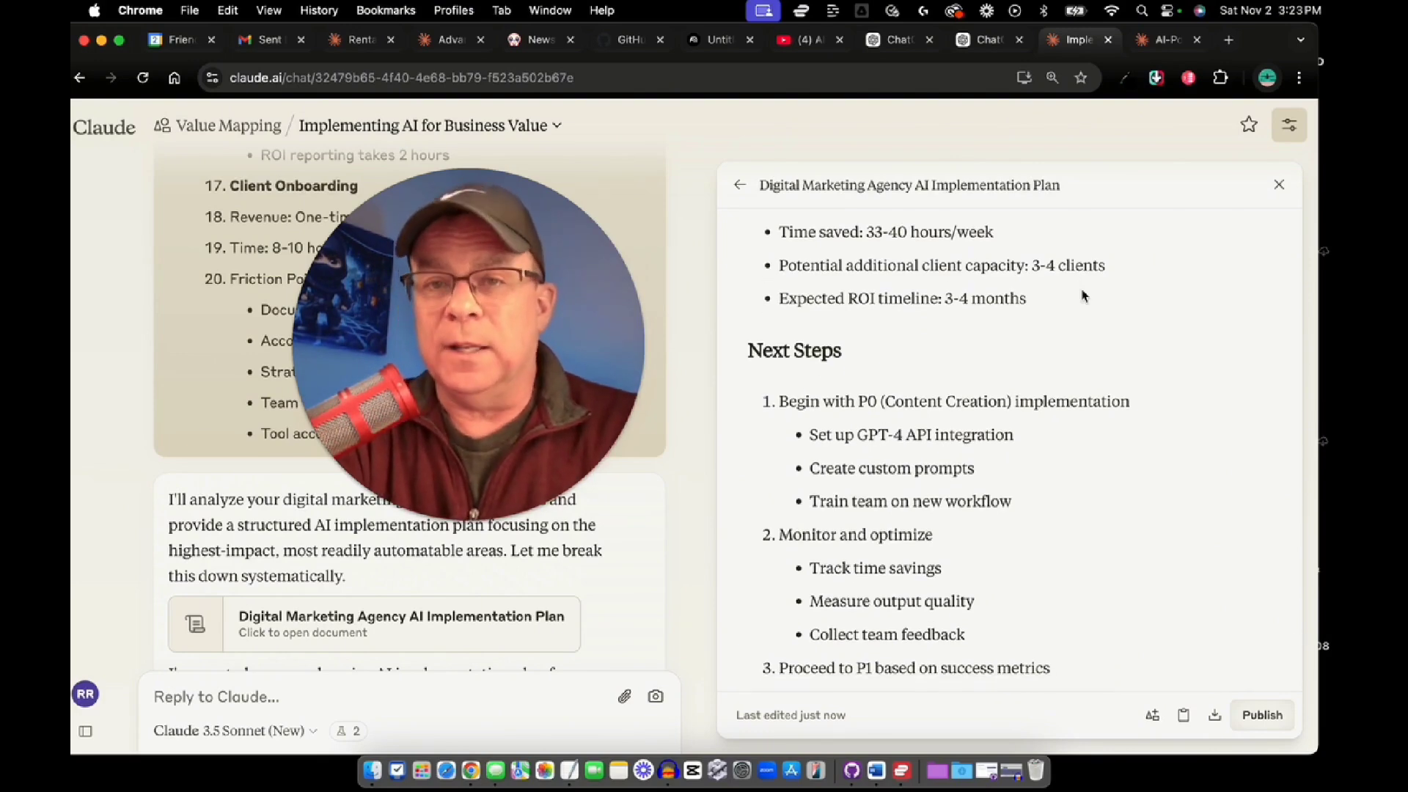
scroll(1082, 296, "down", 5)
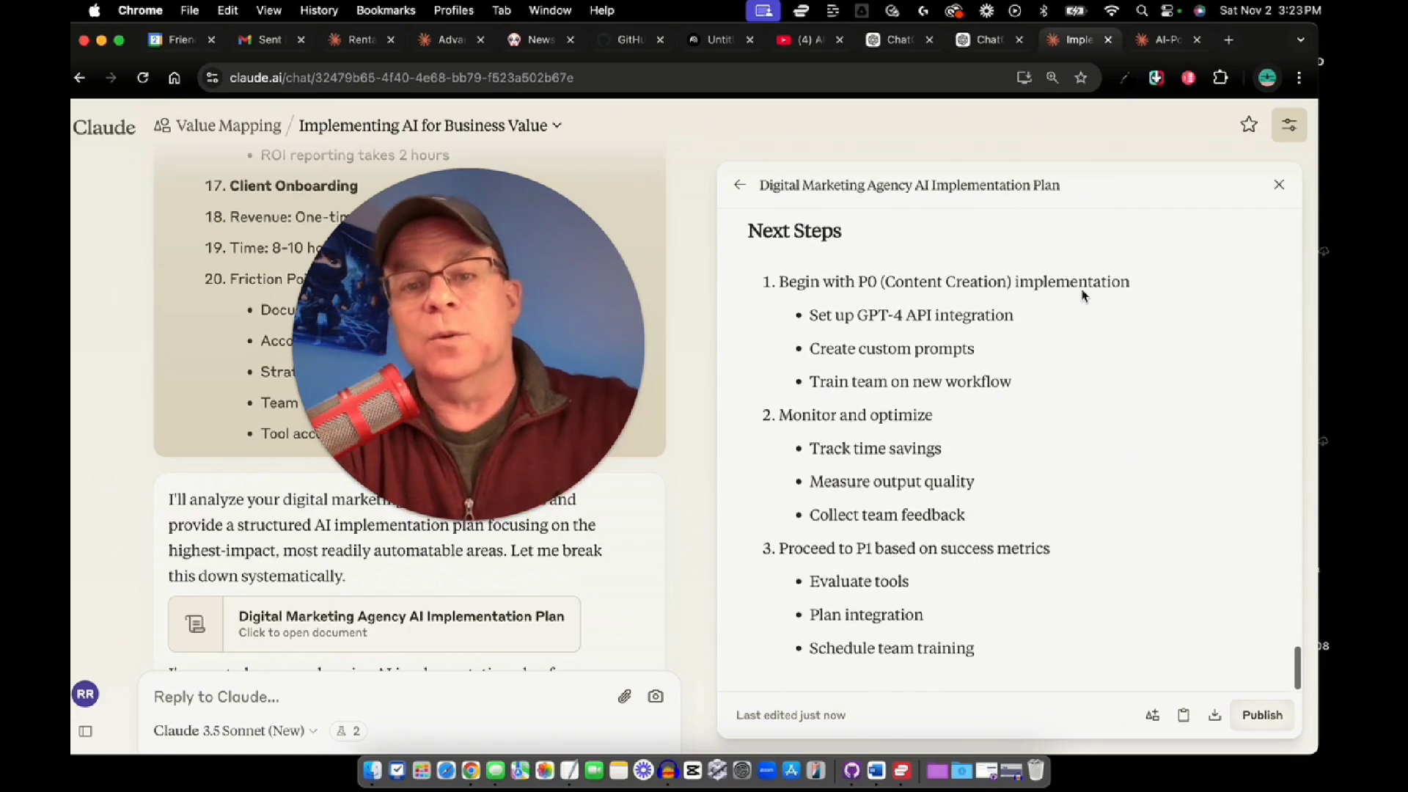